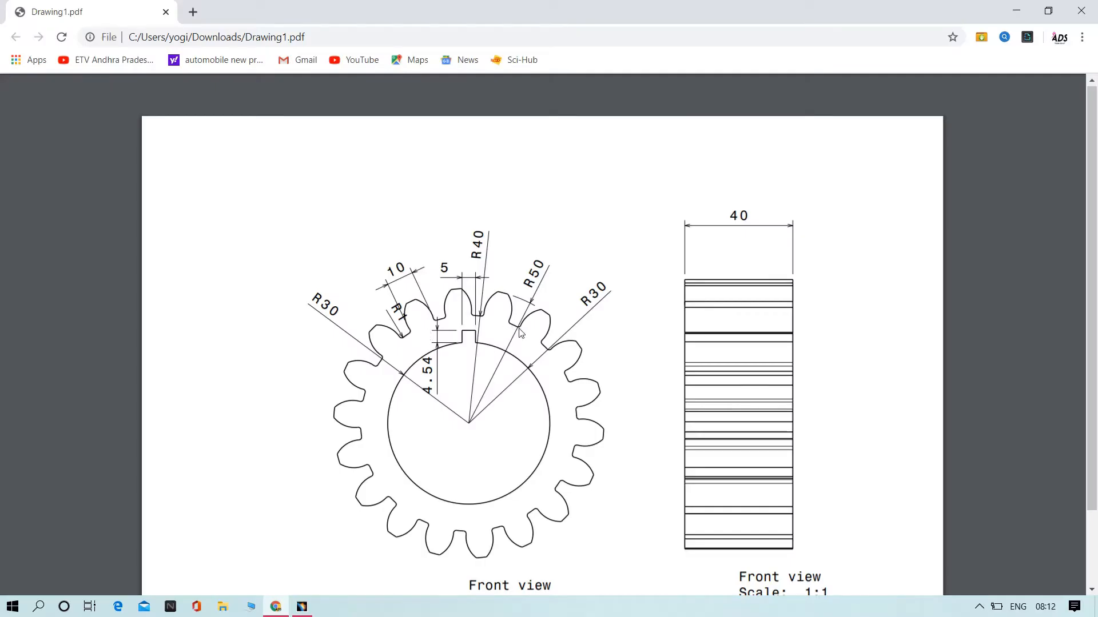
Step: Review the gear drawing, then switch to CATIA V5 and start a new part in the Part Design workbench
{"action": "scroll", "coordinate": [659, 300], "scroll_direction": "down", "scroll_amount": 1}
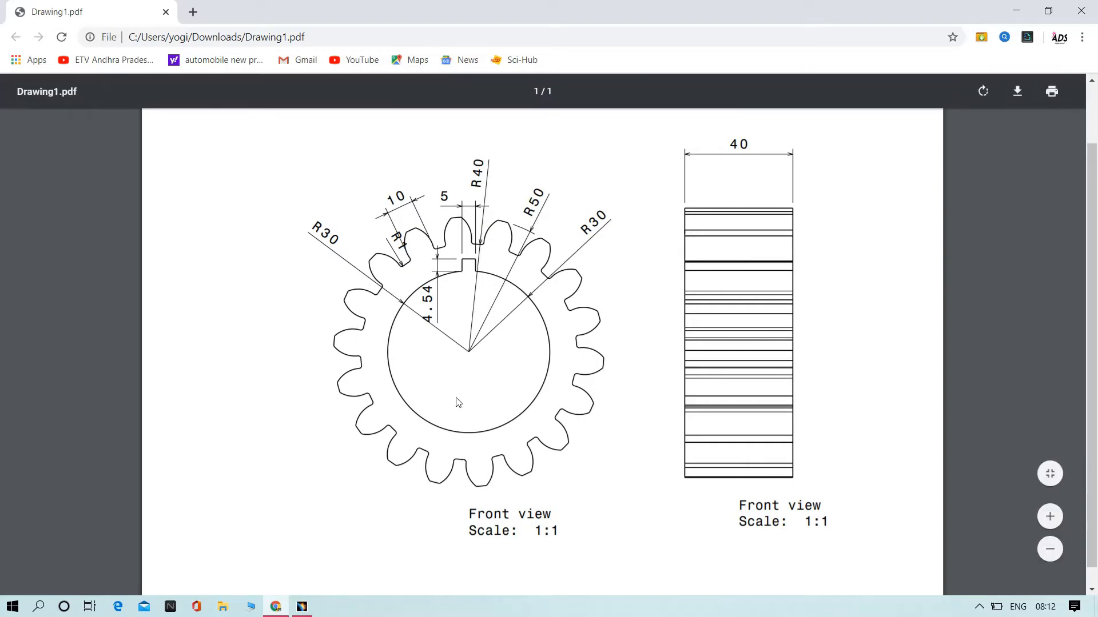
{"action": "left_click", "coordinate": [303, 607]}
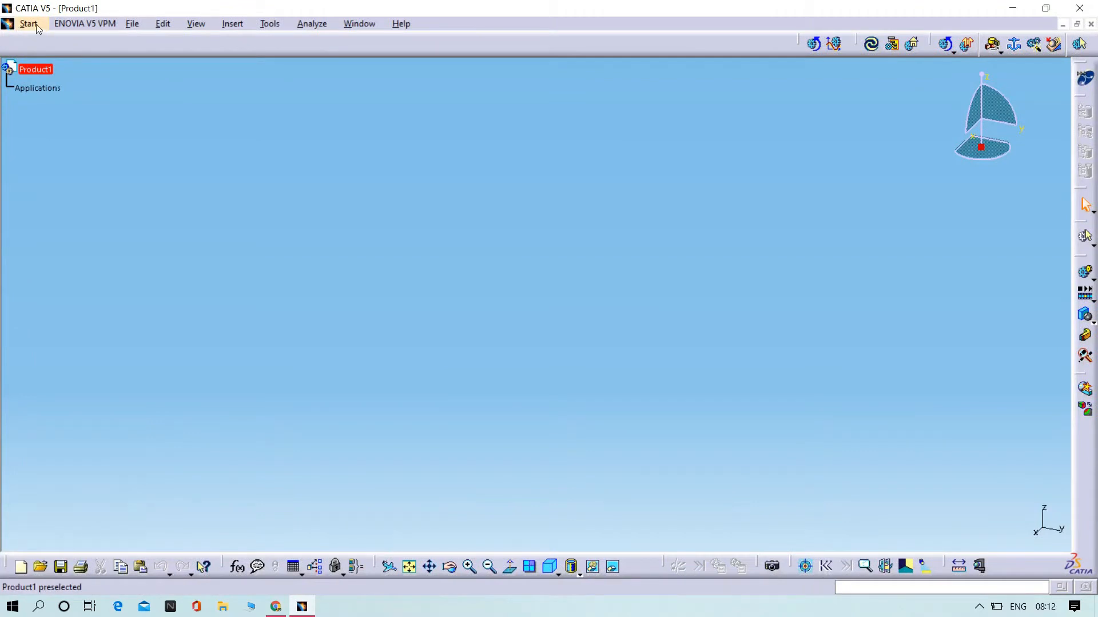
{"action": "left_click", "coordinate": [37, 26]}
{"action": "mouse_move", "coordinate": [41, 65]}
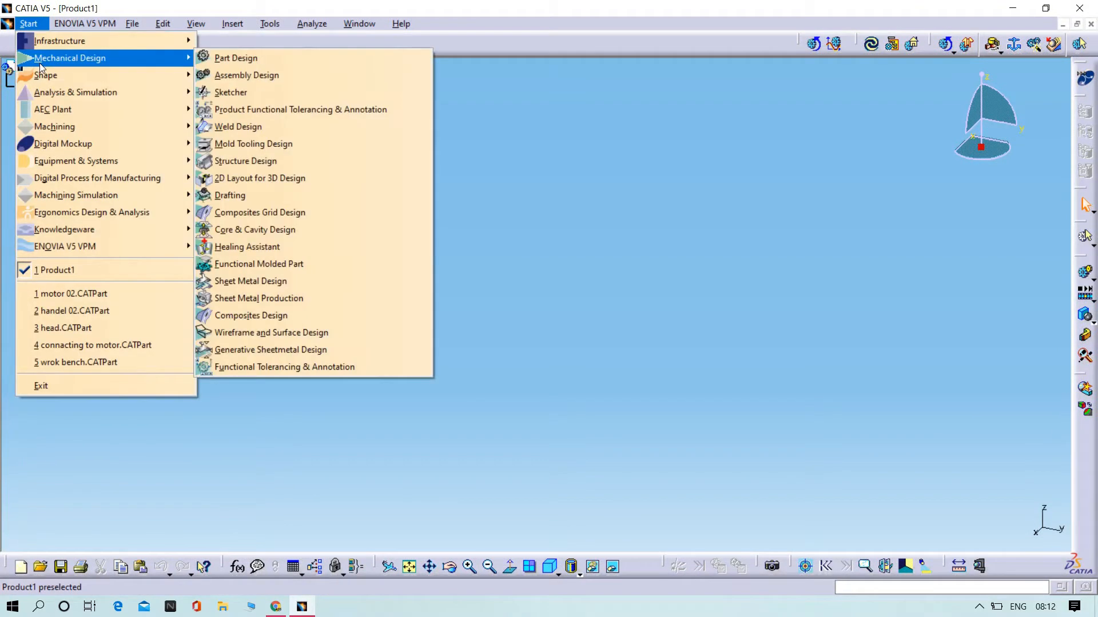
{"action": "left_click", "coordinate": [286, 59]}
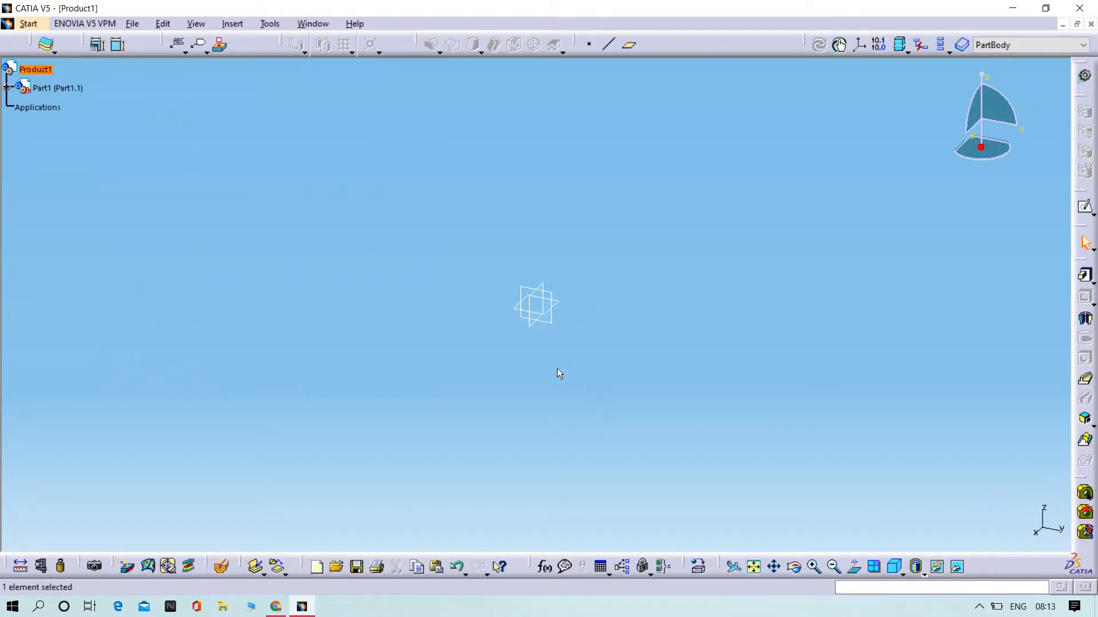
Step: Open a sketch on the yz plane and draw a circle about 125 mm in diameter centred on the origin
{"action": "left_click", "coordinate": [547, 322]}
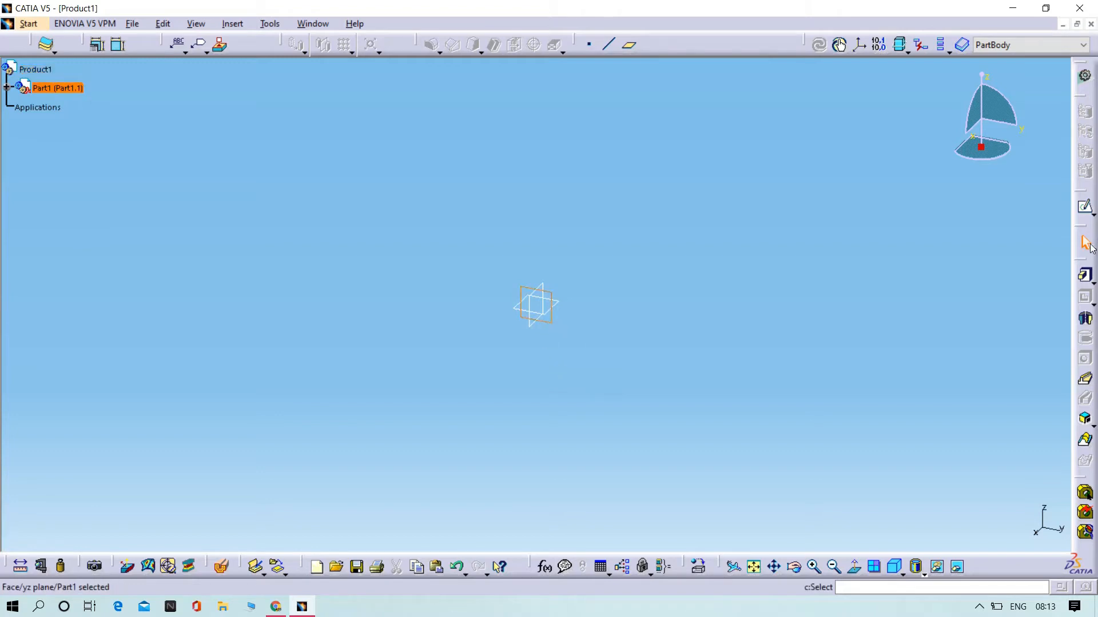
{"action": "left_click", "coordinate": [1087, 213]}
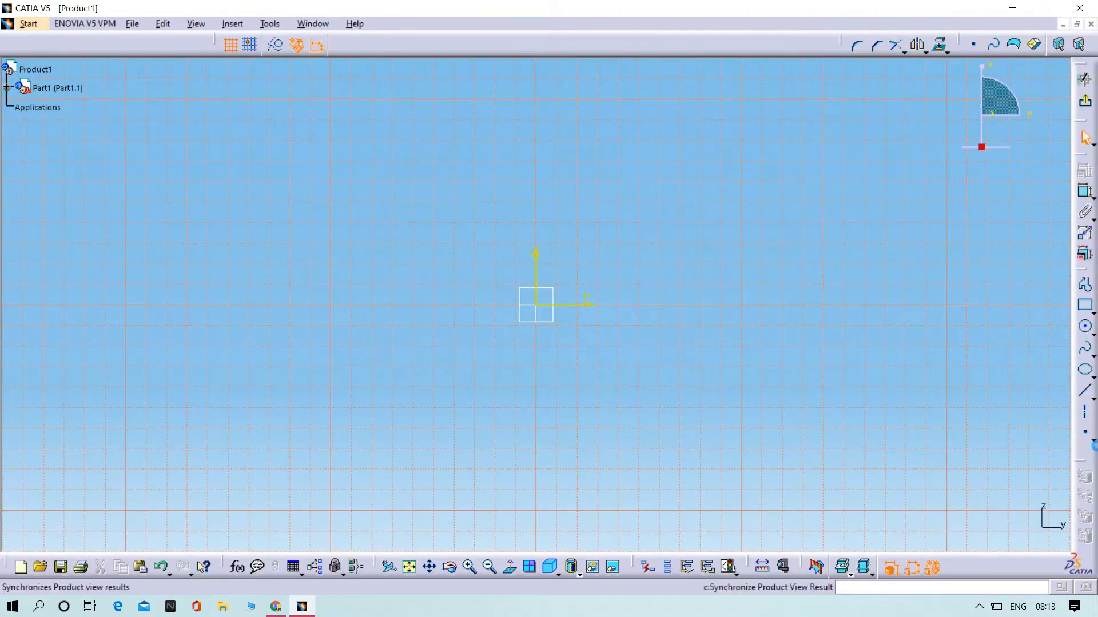
{"action": "left_click", "coordinate": [1089, 330]}
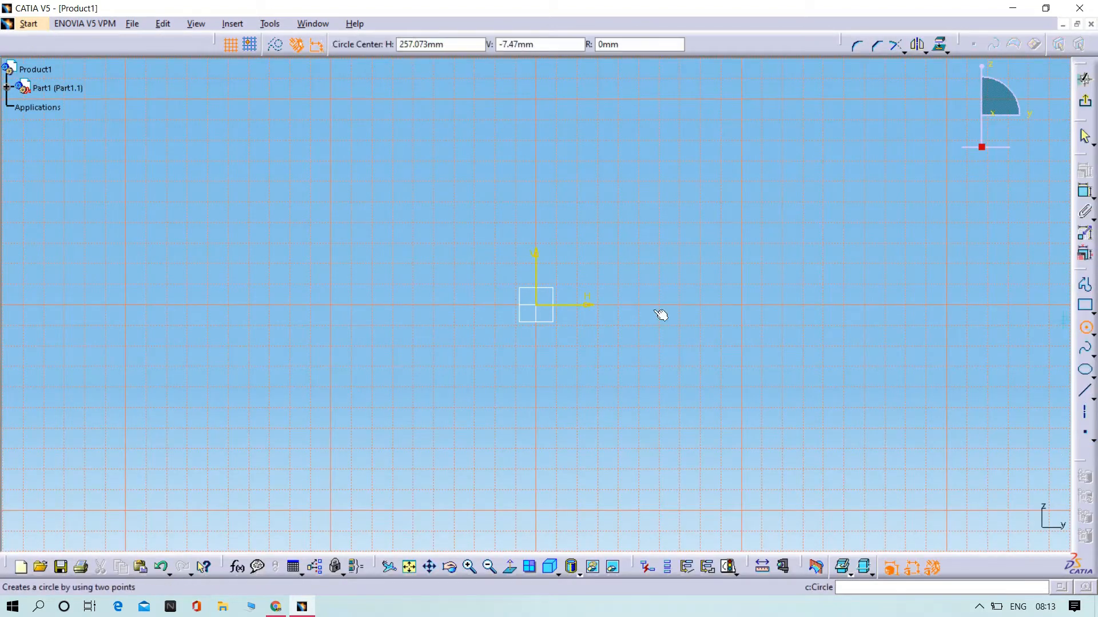
{"action": "left_click", "coordinate": [541, 307]}
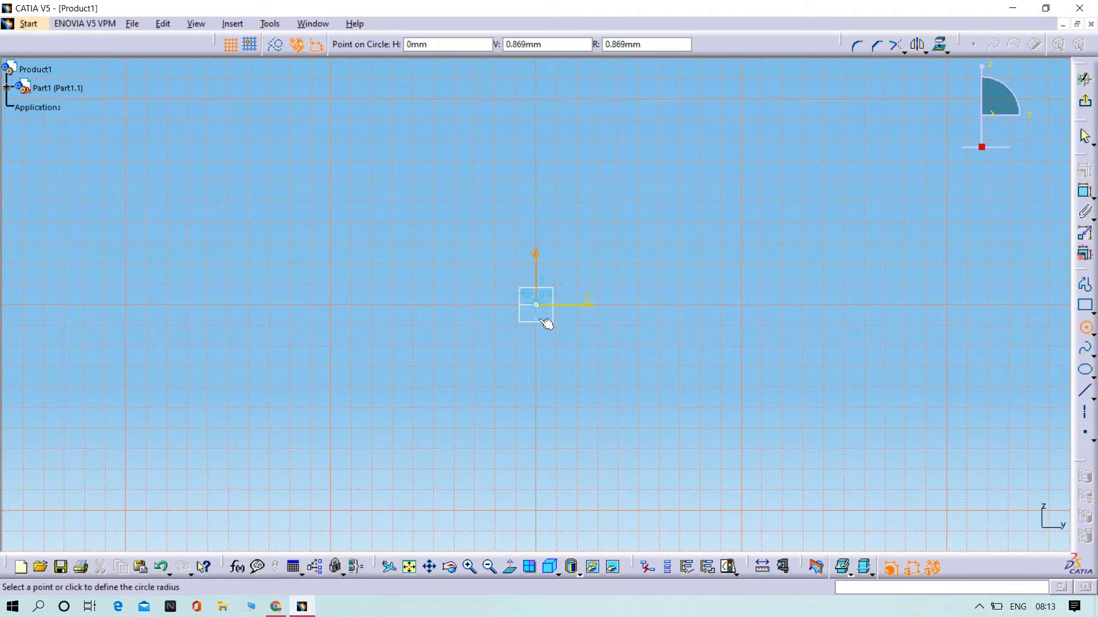
{"action": "left_click", "coordinate": [642, 374]}
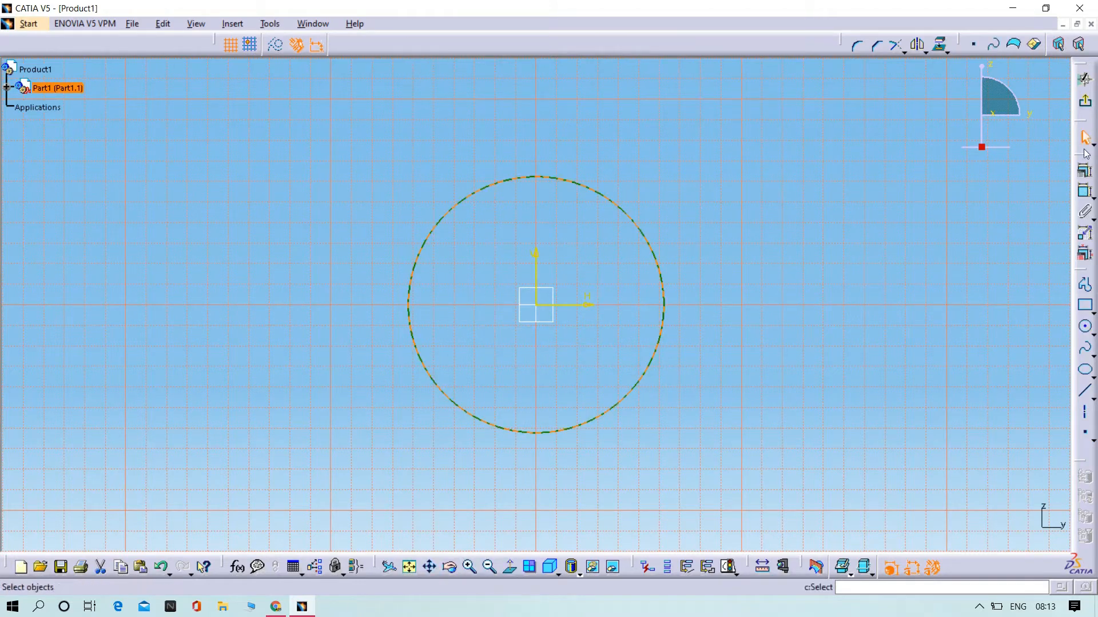
Step: Dimension the circle with a diameter of 60 mm and exit the sketch
{"action": "left_click", "coordinate": [1085, 192]}
{"action": "left_click", "coordinate": [814, 300]}
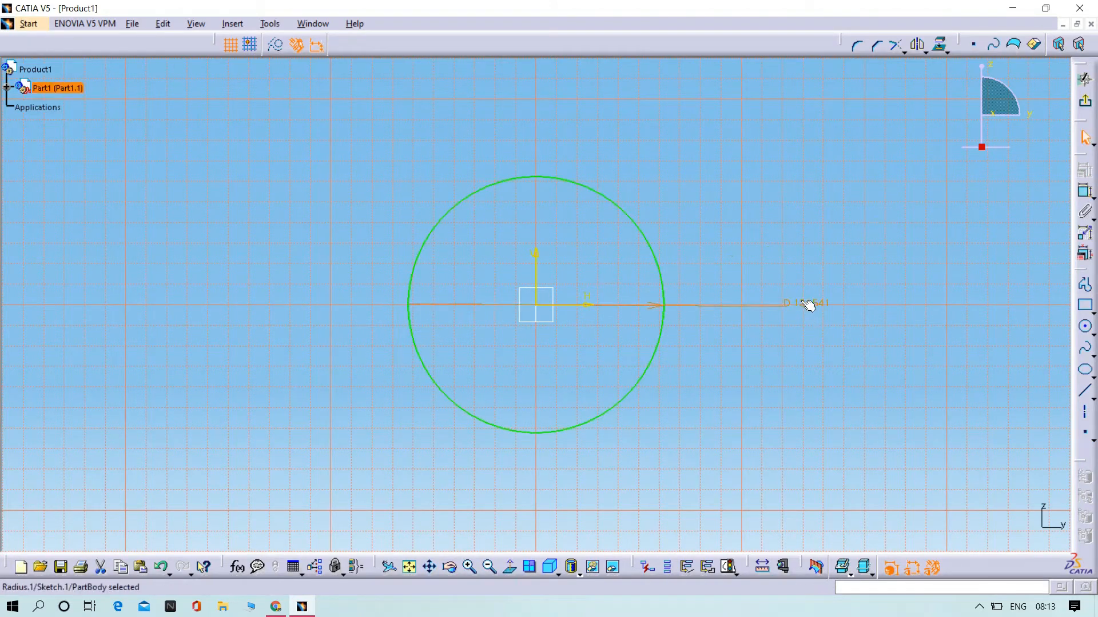
{"action": "double_click", "coordinate": [801, 301]}
{"action": "key", "text": "BackSpace"}
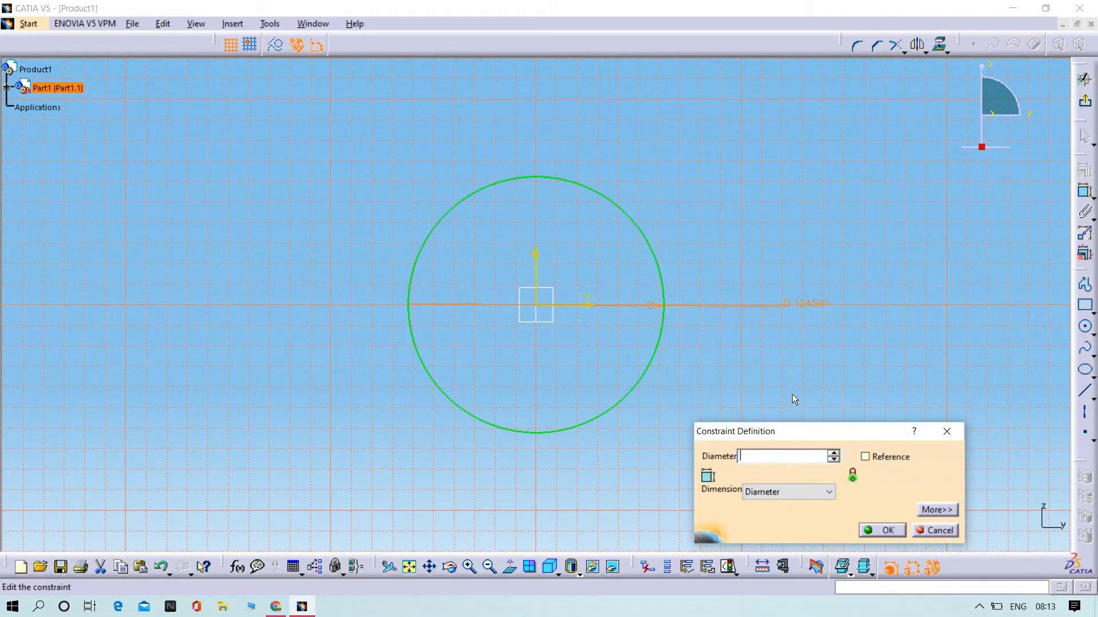
{"action": "type", "text": "60mm"}
{"action": "key", "text": "Return"}
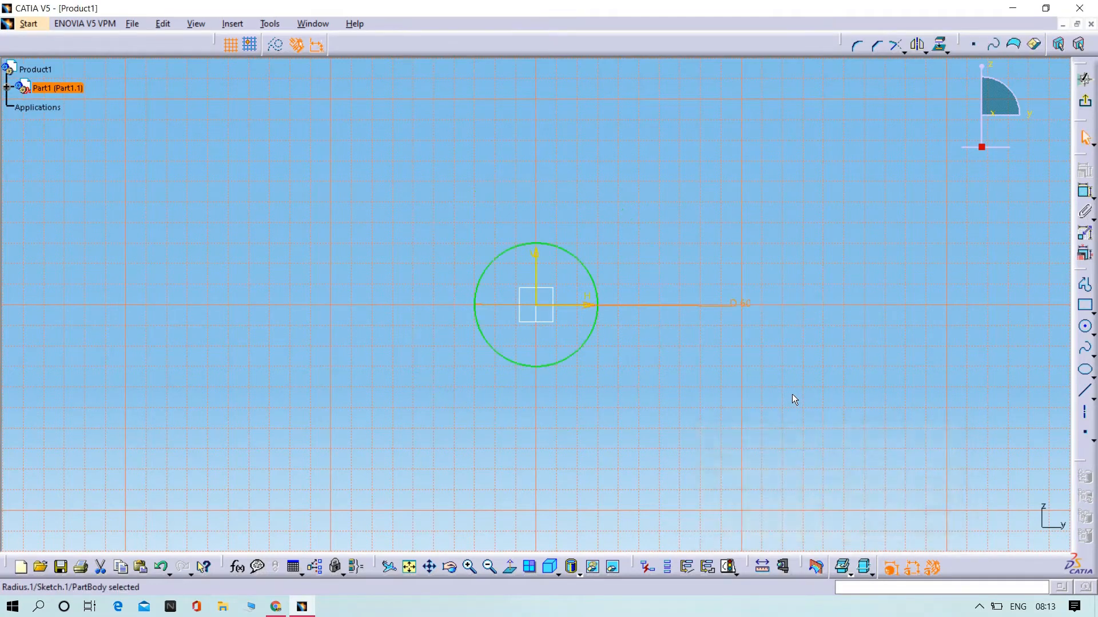
{"action": "left_click", "coordinate": [1080, 105]}
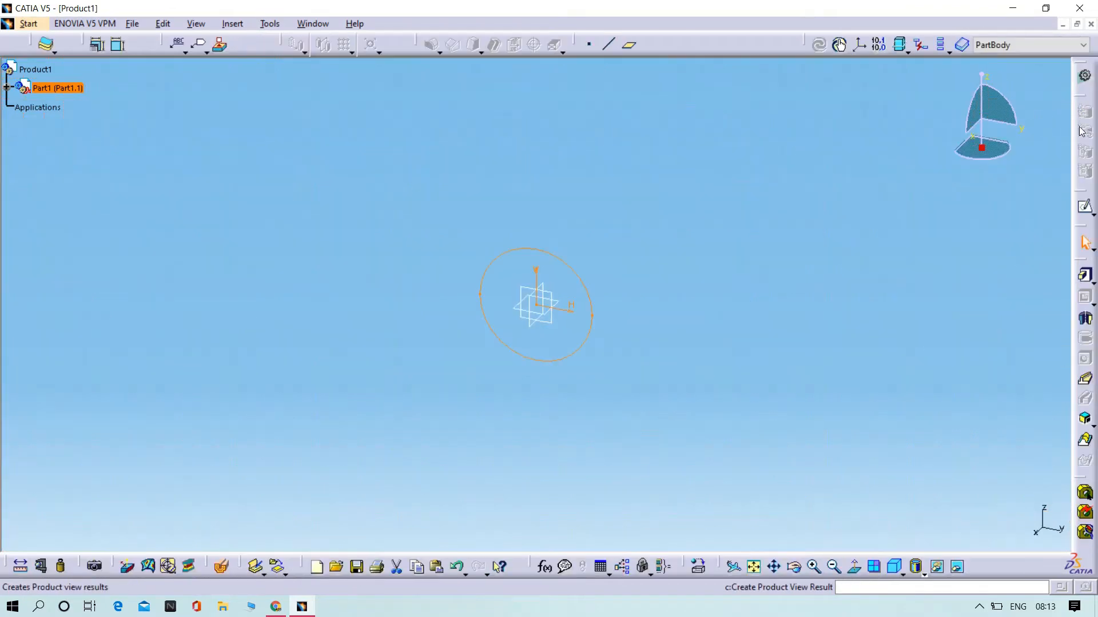
Step: Pad the circle sketch to a length of 35 mm
{"action": "left_click", "coordinate": [1081, 279]}
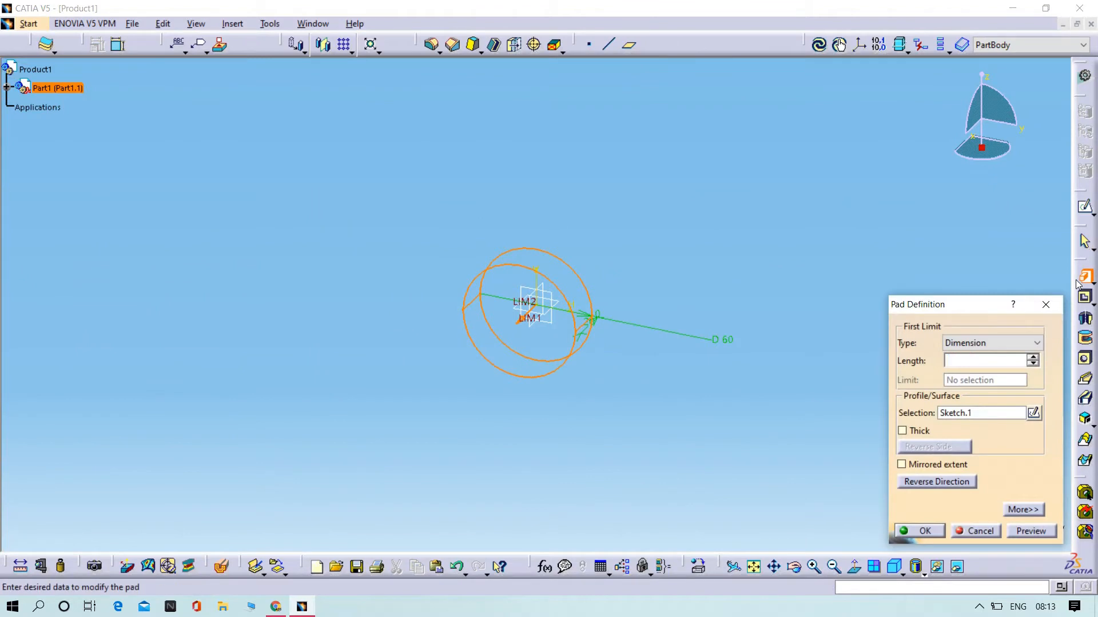
{"action": "left_click", "coordinate": [698, 330]}
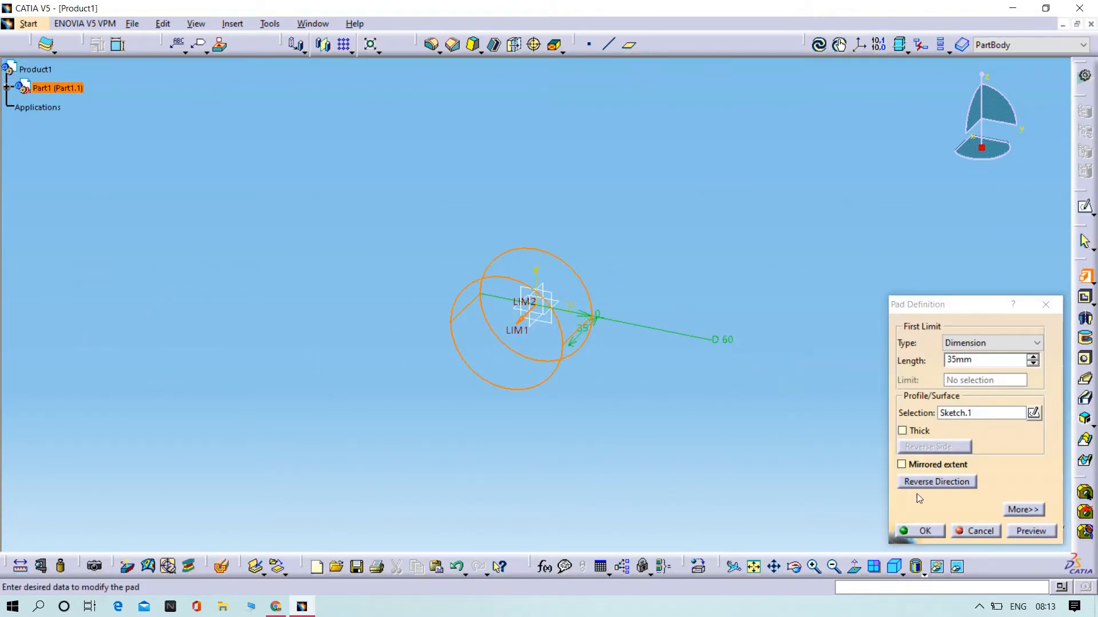
{"action": "left_click", "coordinate": [1022, 529]}
{"action": "left_click", "coordinate": [931, 534]}
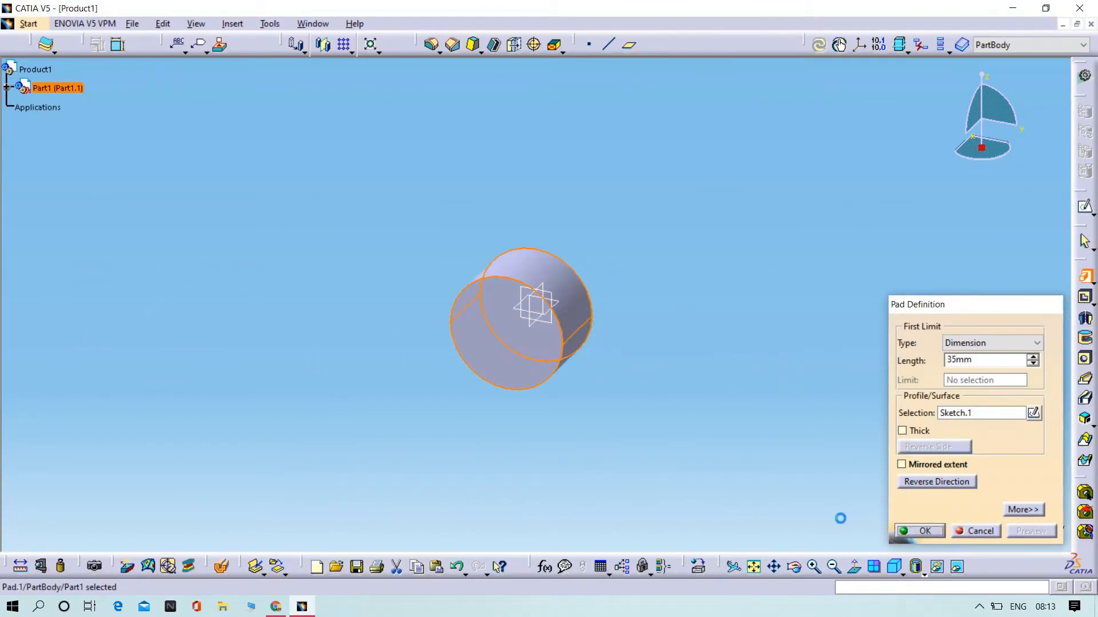
Step: Open a sketch on the cylinder's front face and draw an origin-centred circle larger than the face
{"action": "left_click", "coordinate": [755, 568]}
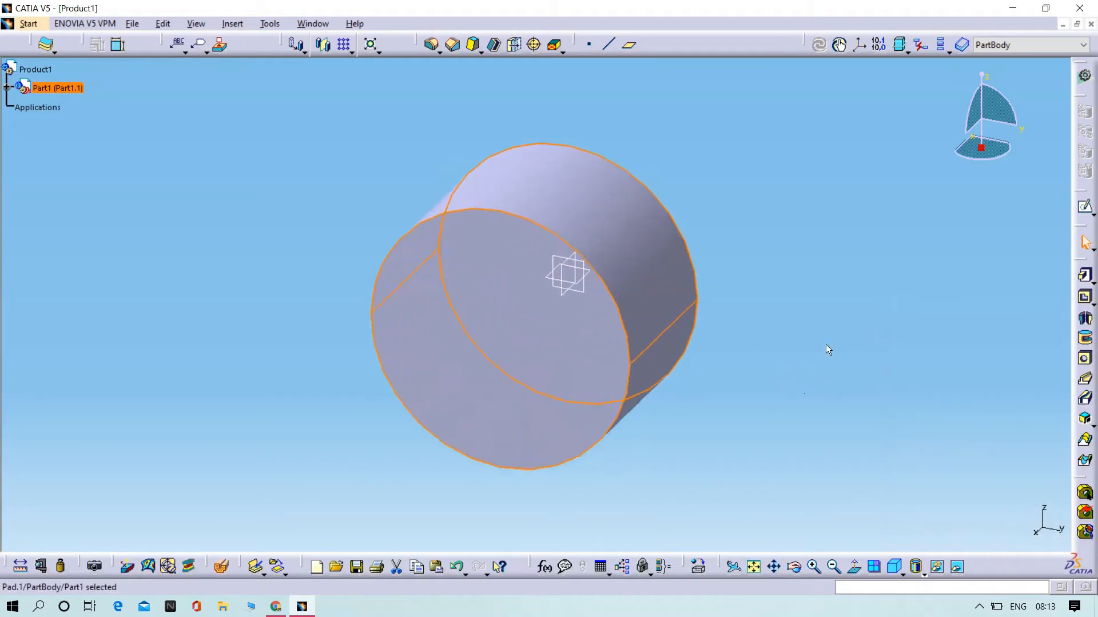
{"action": "left_click", "coordinate": [513, 340]}
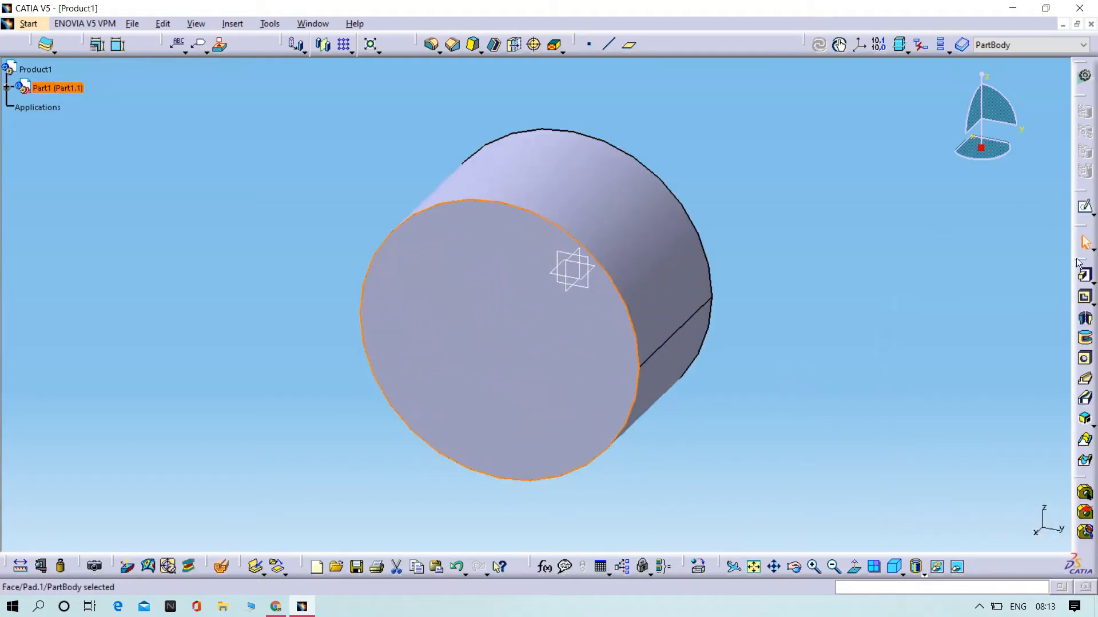
{"action": "left_click", "coordinate": [1085, 210]}
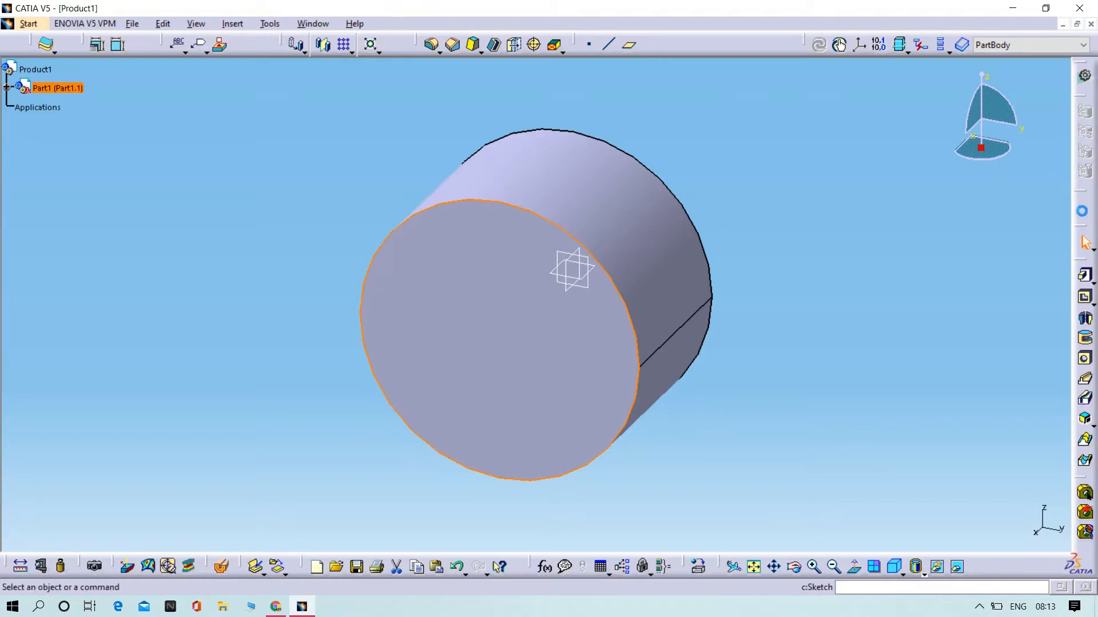
{"action": "left_click", "coordinate": [1084, 326]}
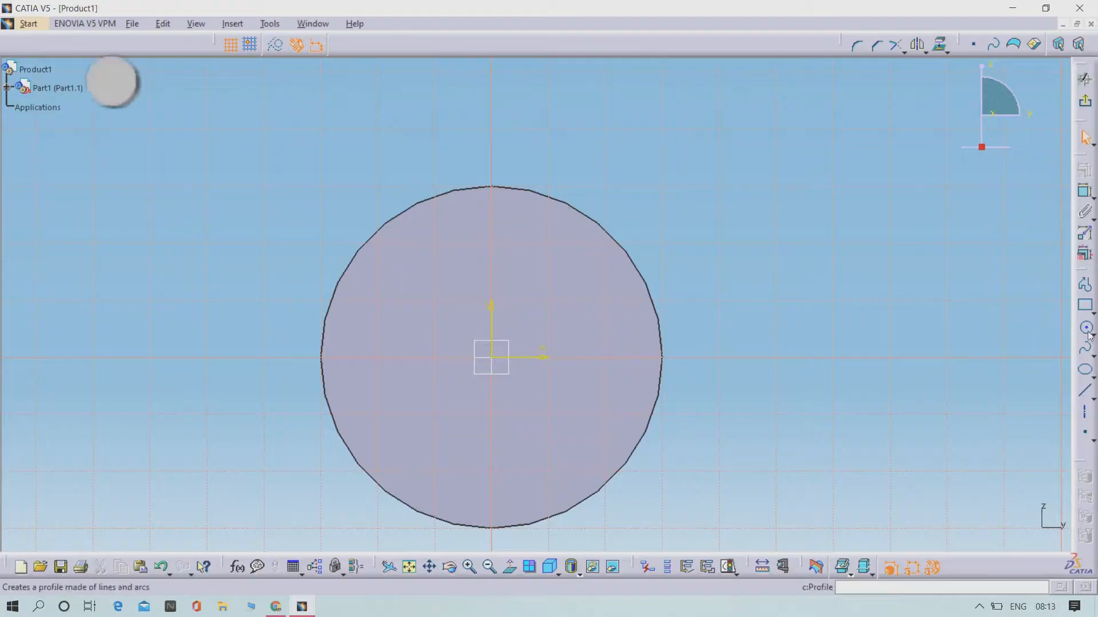
{"action": "left_click", "coordinate": [496, 359]}
{"action": "key", "text": "Escape"}
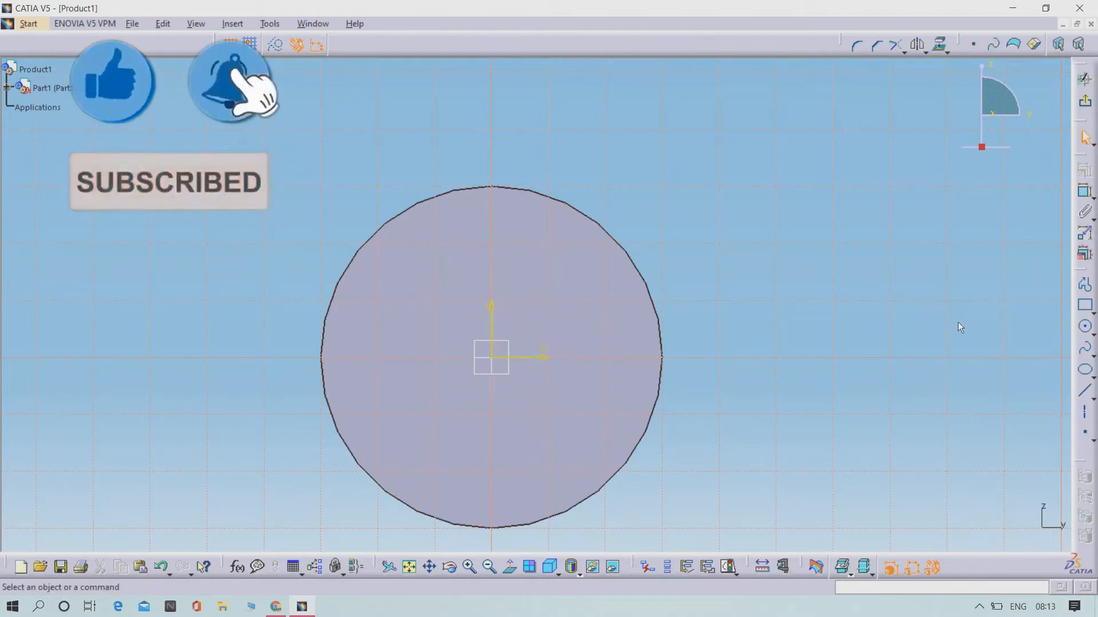
{"action": "left_click", "coordinate": [1084, 326]}
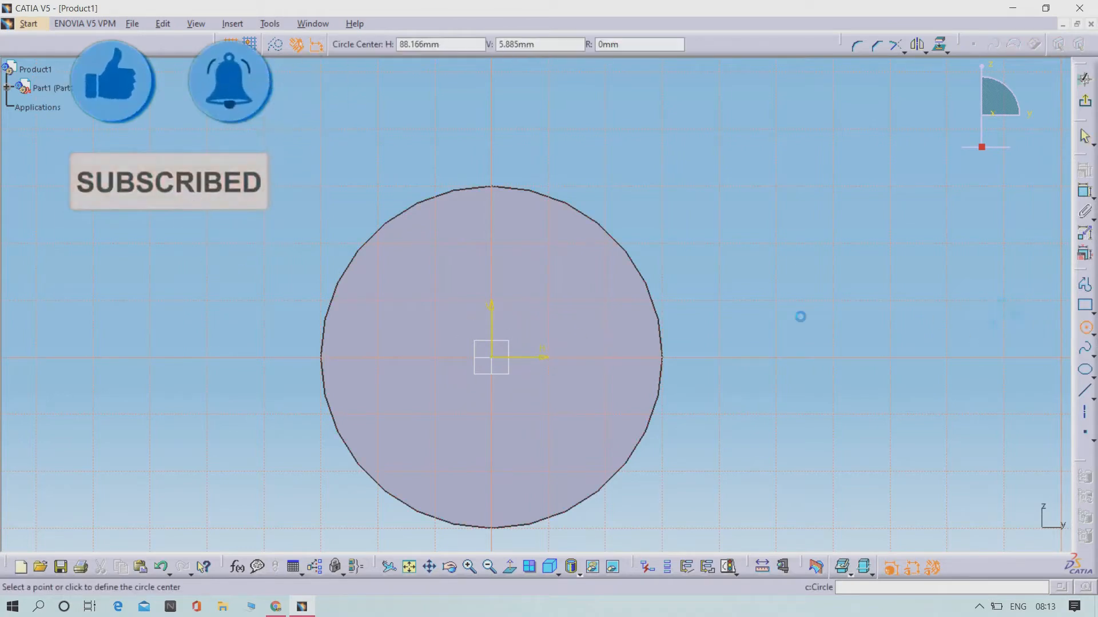
{"action": "left_click", "coordinate": [492, 357]}
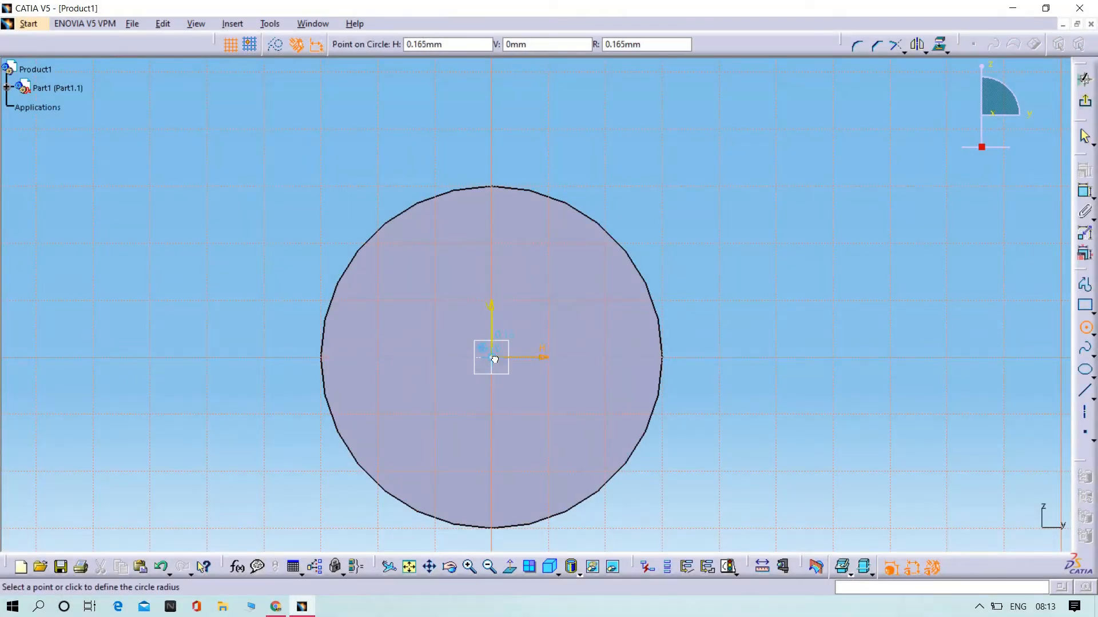
{"action": "left_click", "coordinate": [704, 449]}
Step: Draw two more origin-centred circles inside the outer circle, about 72 mm and 62 mm in diameter
{"action": "left_click", "coordinate": [1085, 329]}
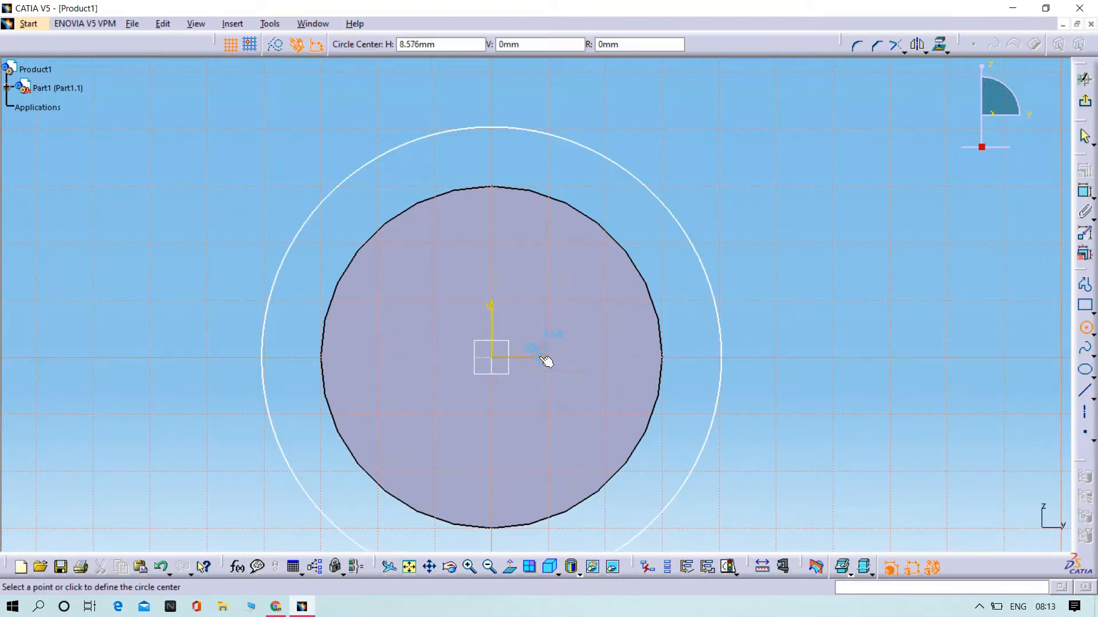
{"action": "left_click", "coordinate": [497, 359]}
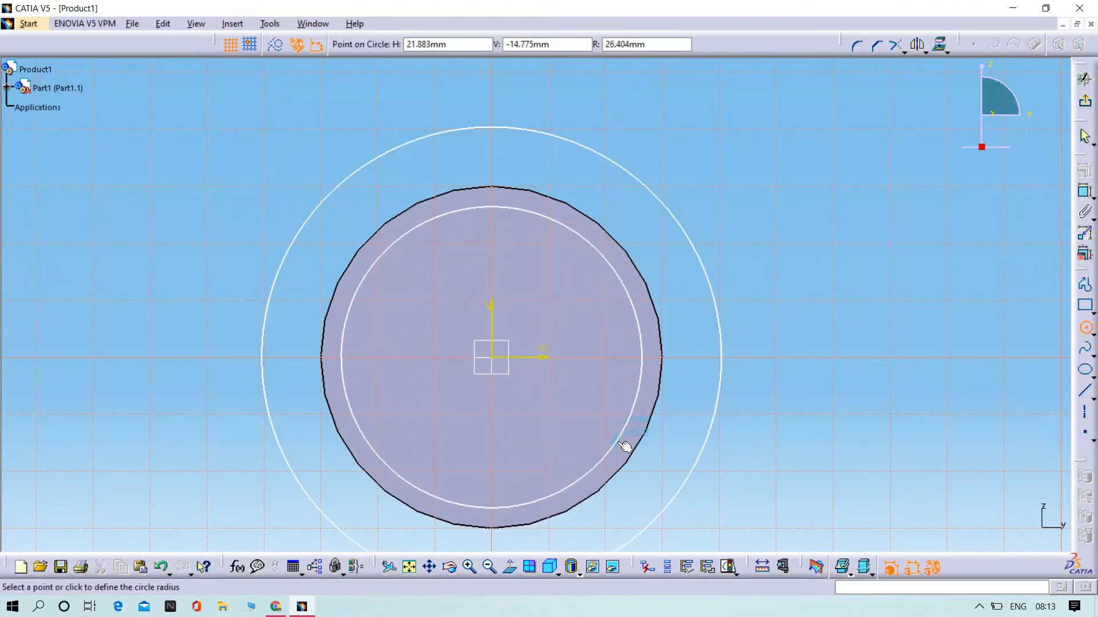
{"action": "left_click", "coordinate": [659, 477]}
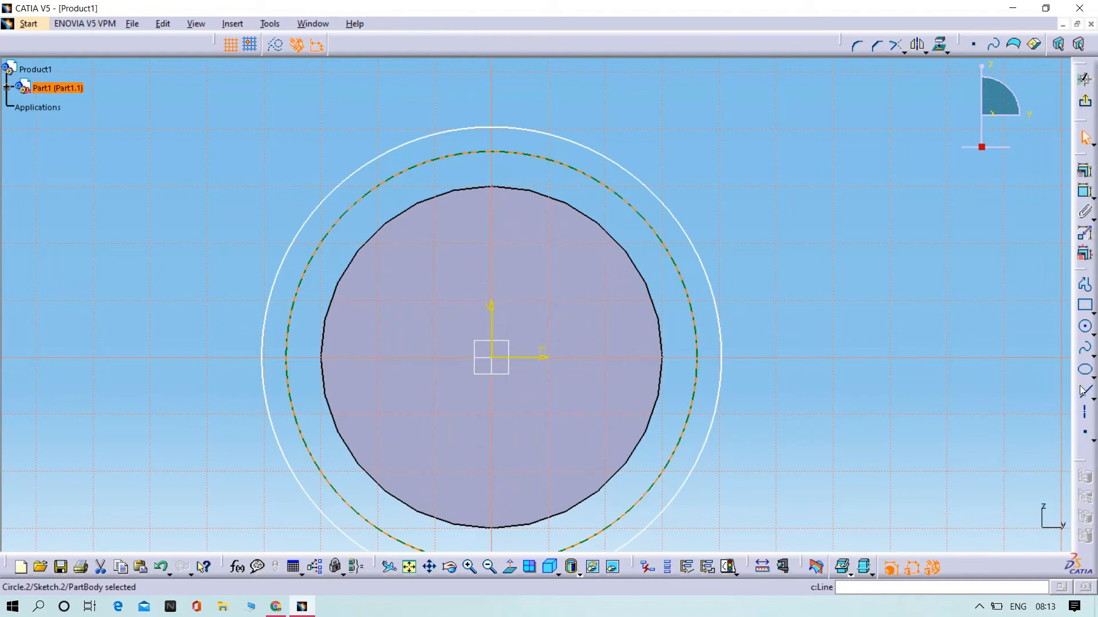
{"action": "left_click", "coordinate": [1085, 328]}
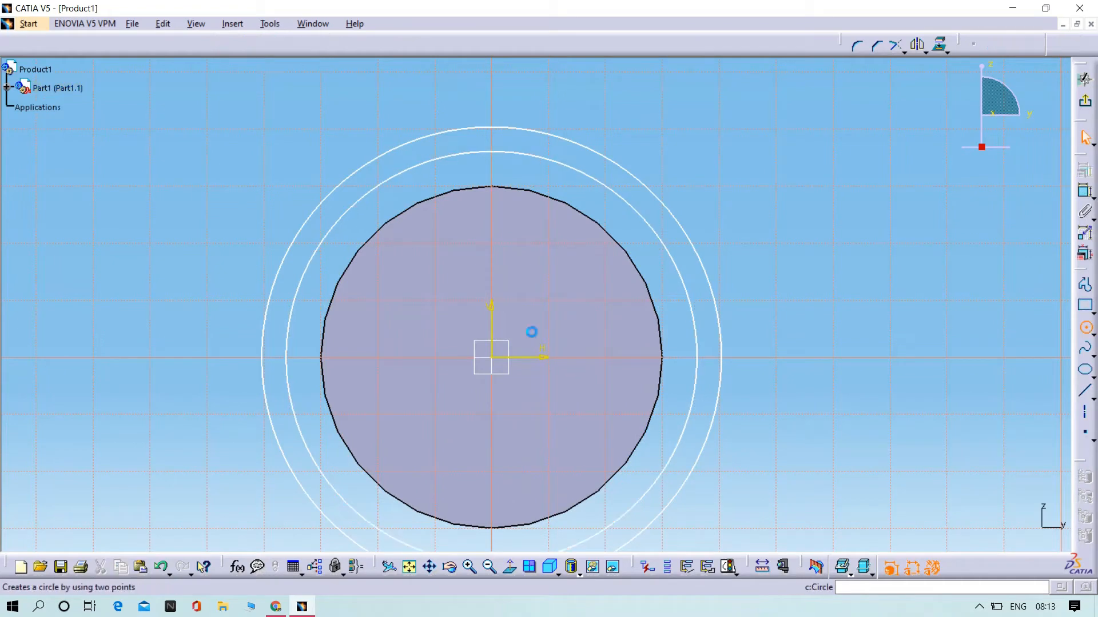
{"action": "left_click", "coordinate": [497, 359]}
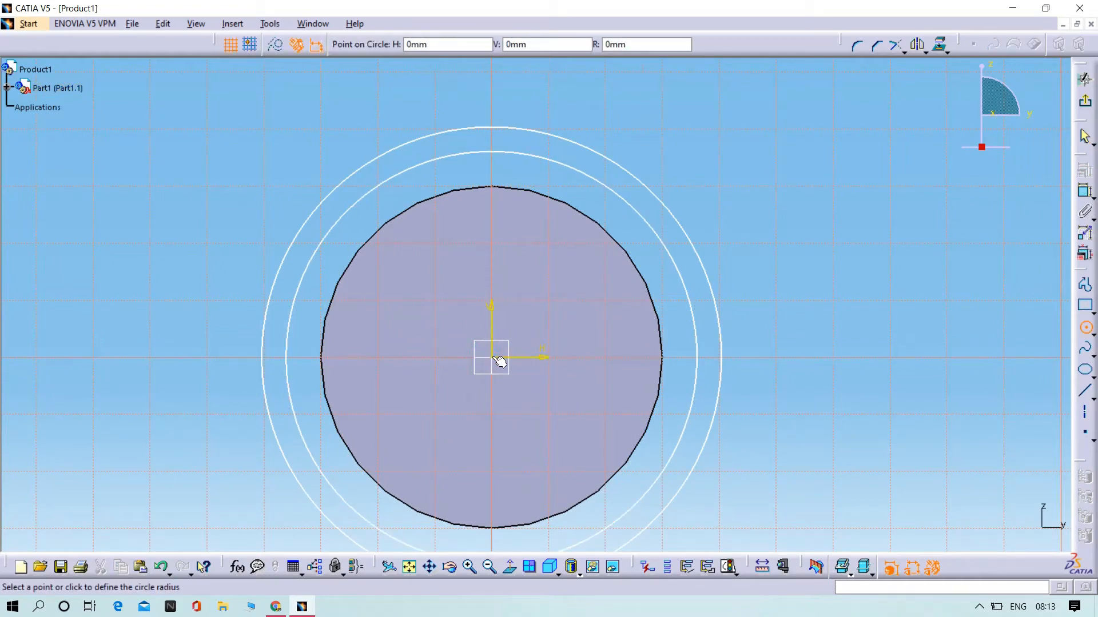
{"action": "left_click", "coordinate": [613, 485]}
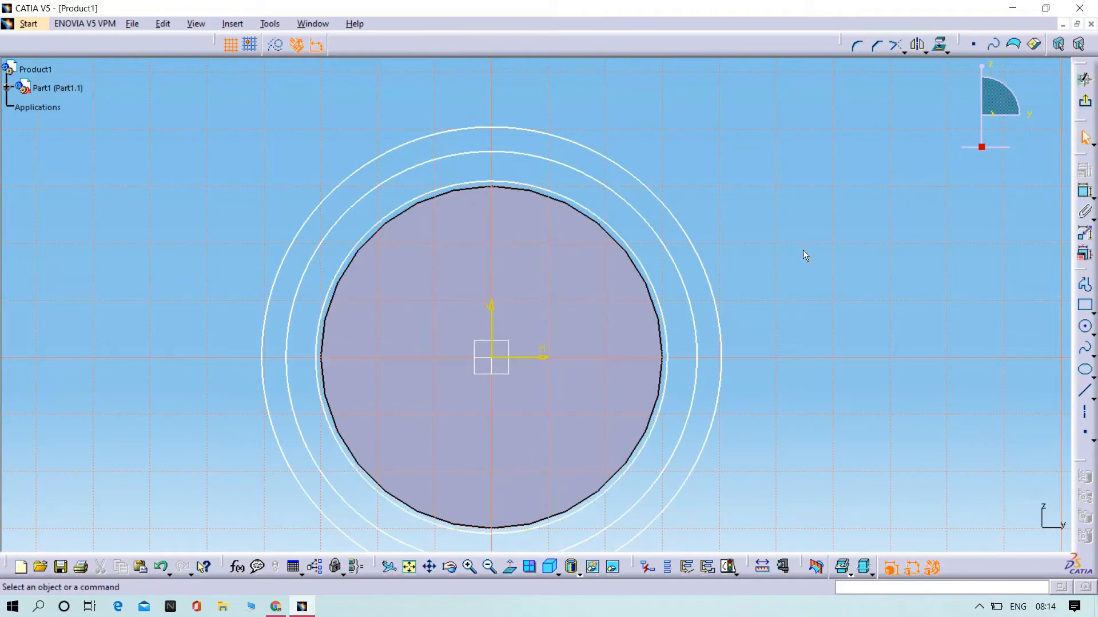
Step: Dimension the innermost circle and set its diameter to 60 mm
{"action": "left_click", "coordinate": [1085, 193]}
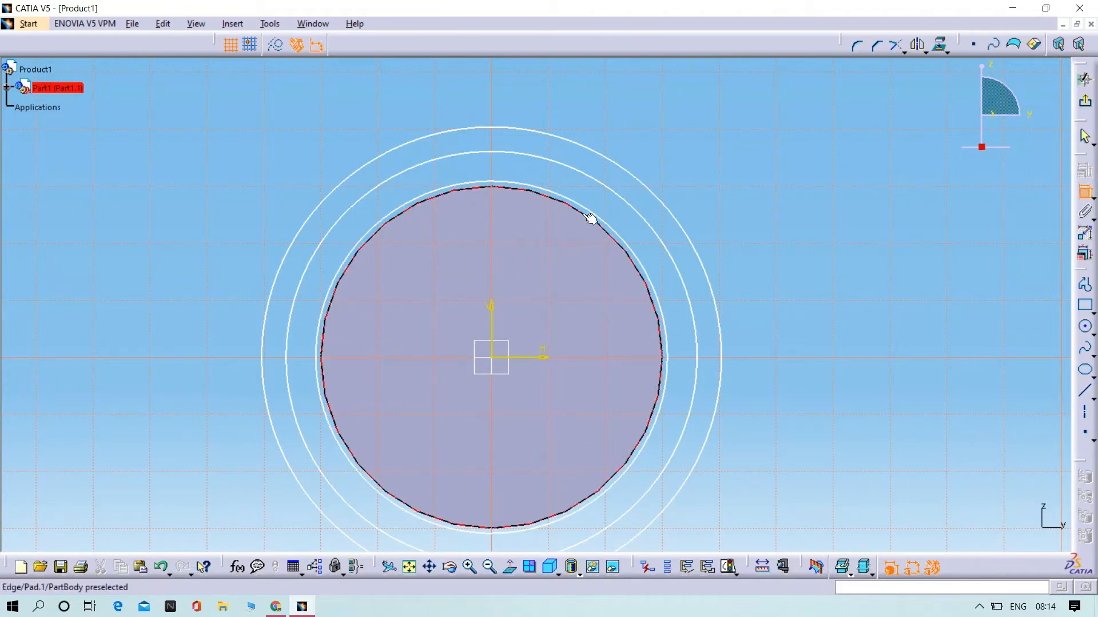
{"action": "left_click", "coordinate": [620, 235]}
{"action": "left_click", "coordinate": [862, 275]}
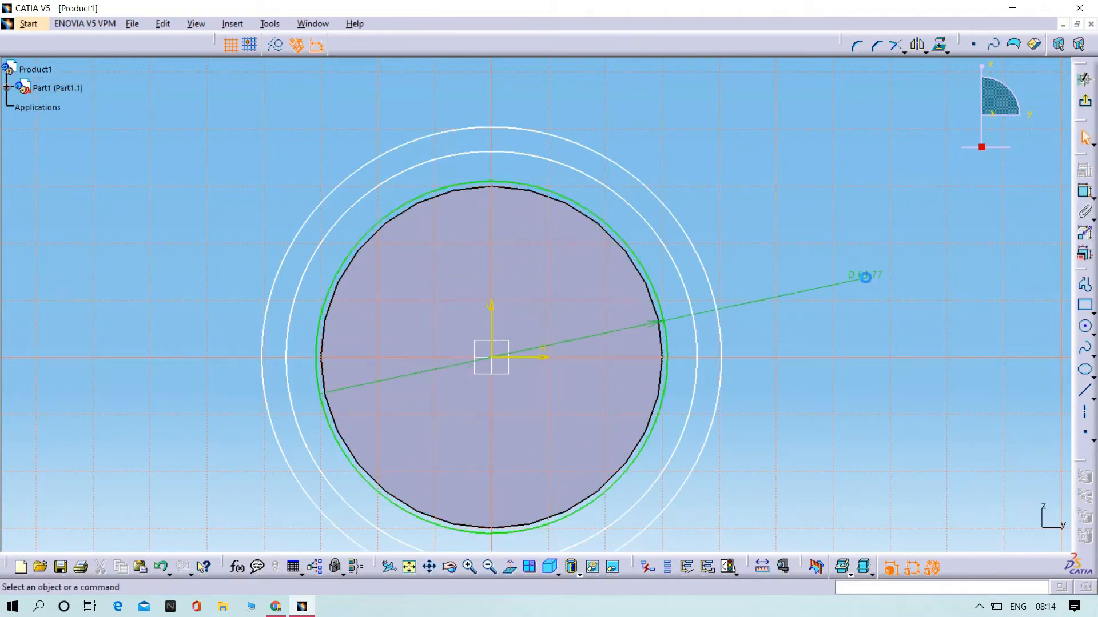
{"action": "double_click", "coordinate": [863, 276]}
{"action": "key", "text": "BackSpace"}
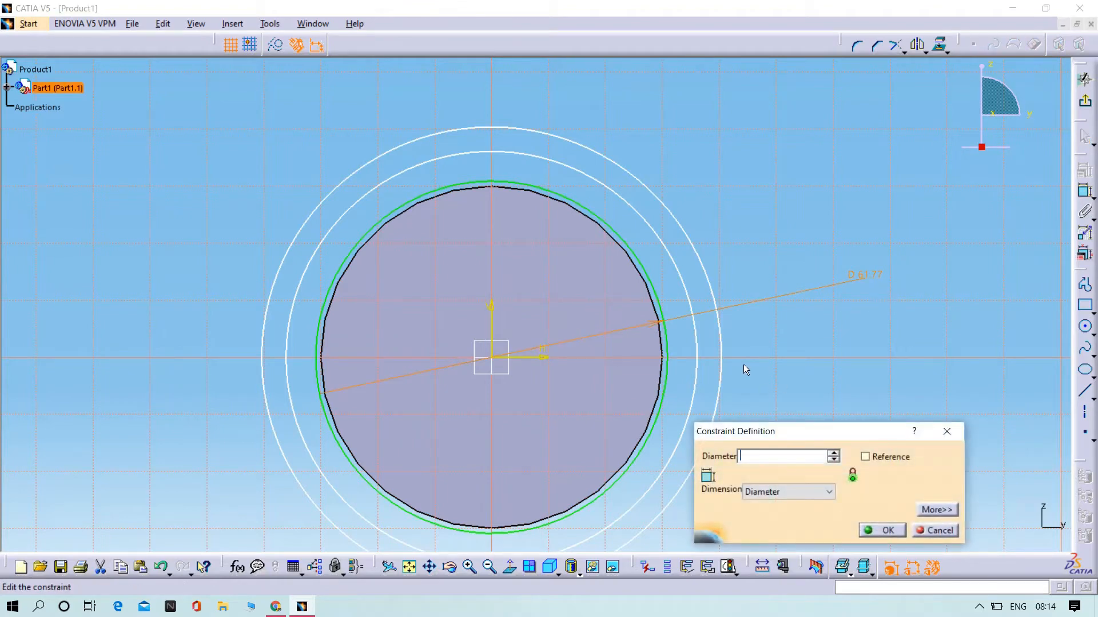
{"action": "type", "text": "60"}
{"action": "key", "text": "Return"}
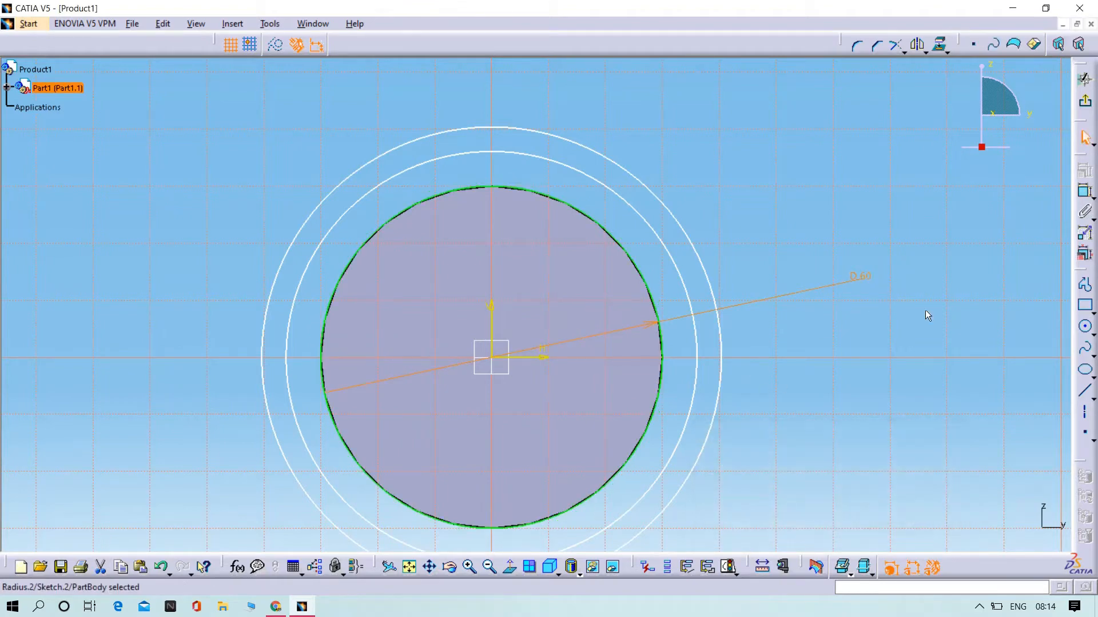
Step: Dimension the middle construction circle and set its diameter to 65 mm
{"action": "left_click", "coordinate": [1084, 193]}
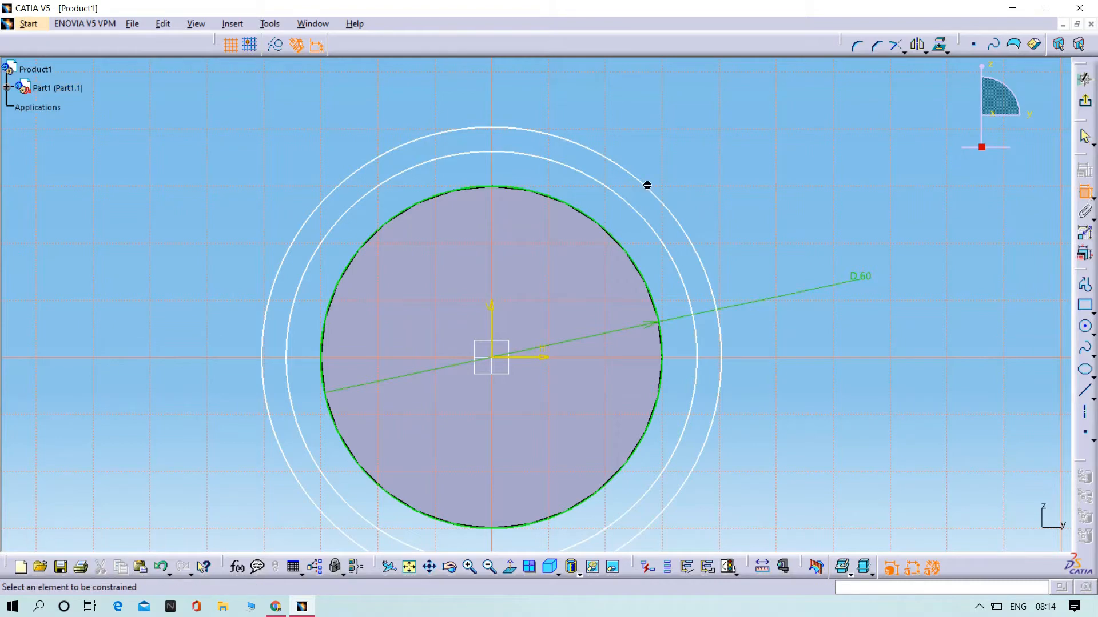
{"action": "left_click", "coordinate": [598, 176]}
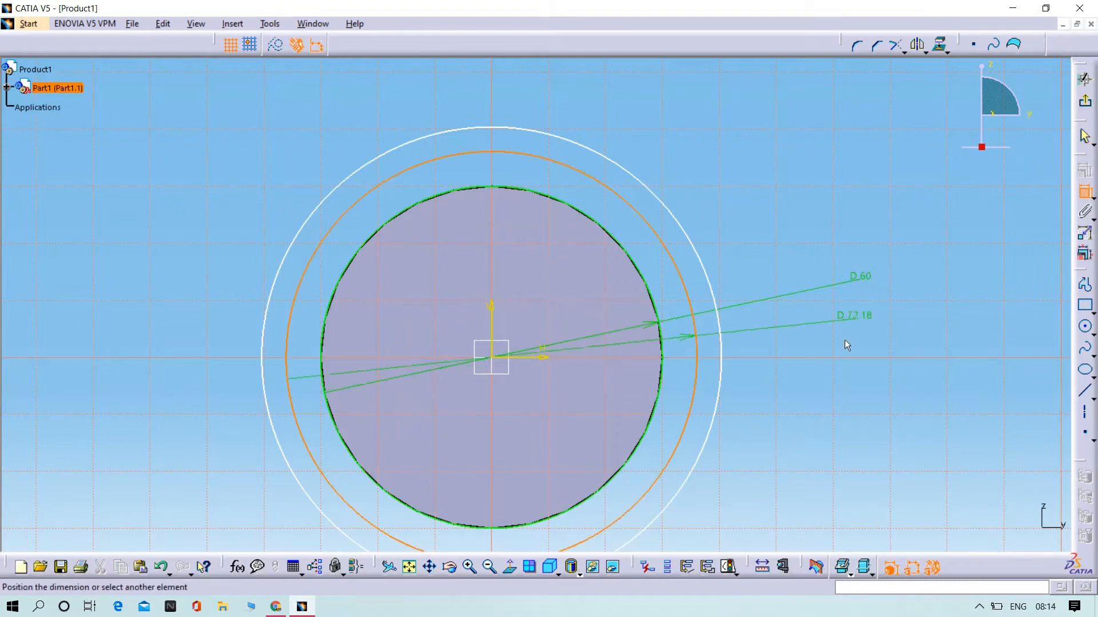
{"action": "left_click", "coordinate": [845, 390]}
{"action": "double_click", "coordinate": [845, 389]}
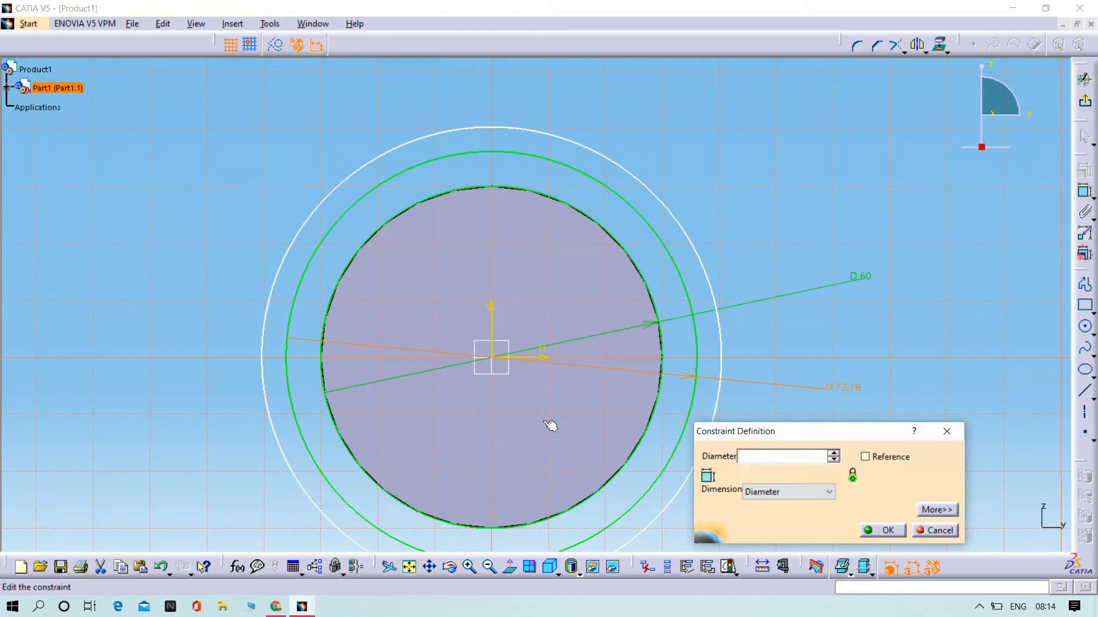
{"action": "key", "text": "Return"}
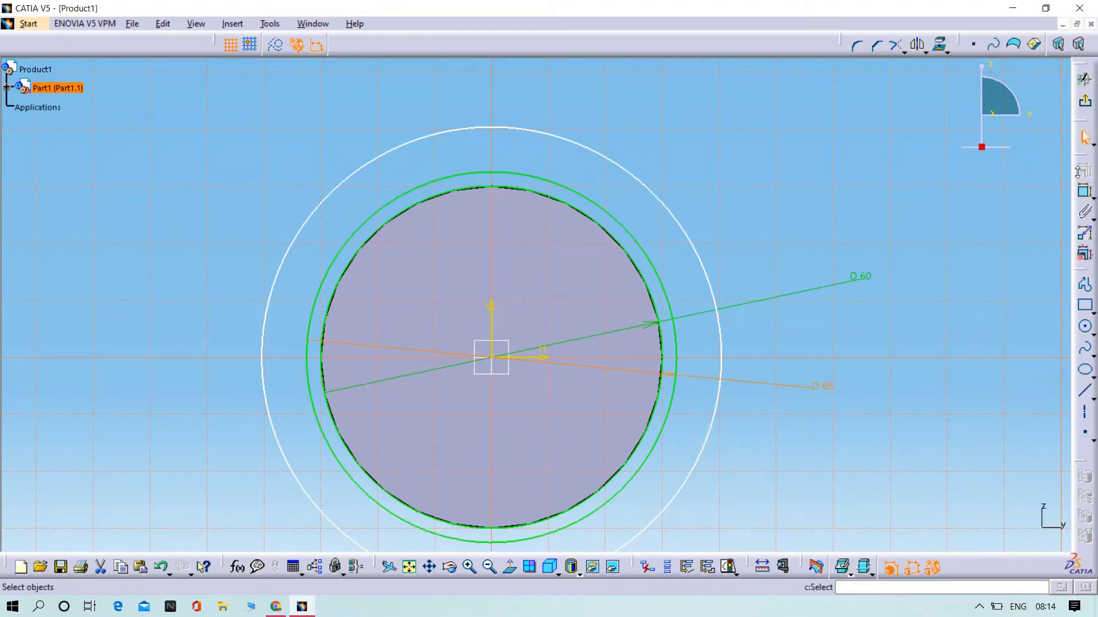
Step: Dimension the outermost circle and set its diameter to 85 mm
{"action": "left_click", "coordinate": [1082, 194]}
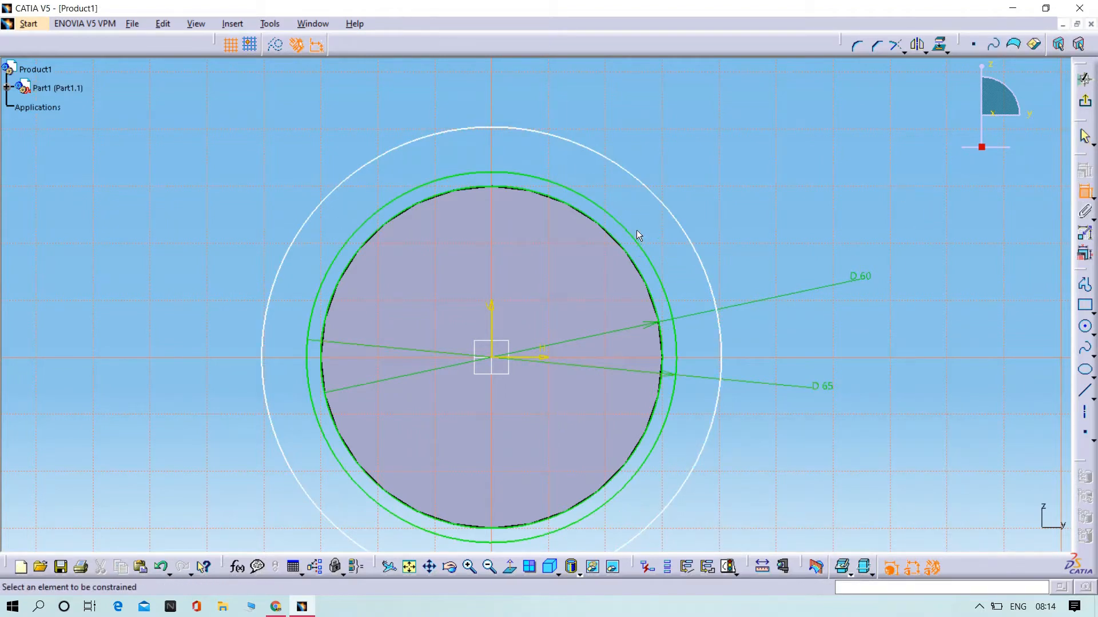
{"action": "left_click", "coordinate": [667, 203]}
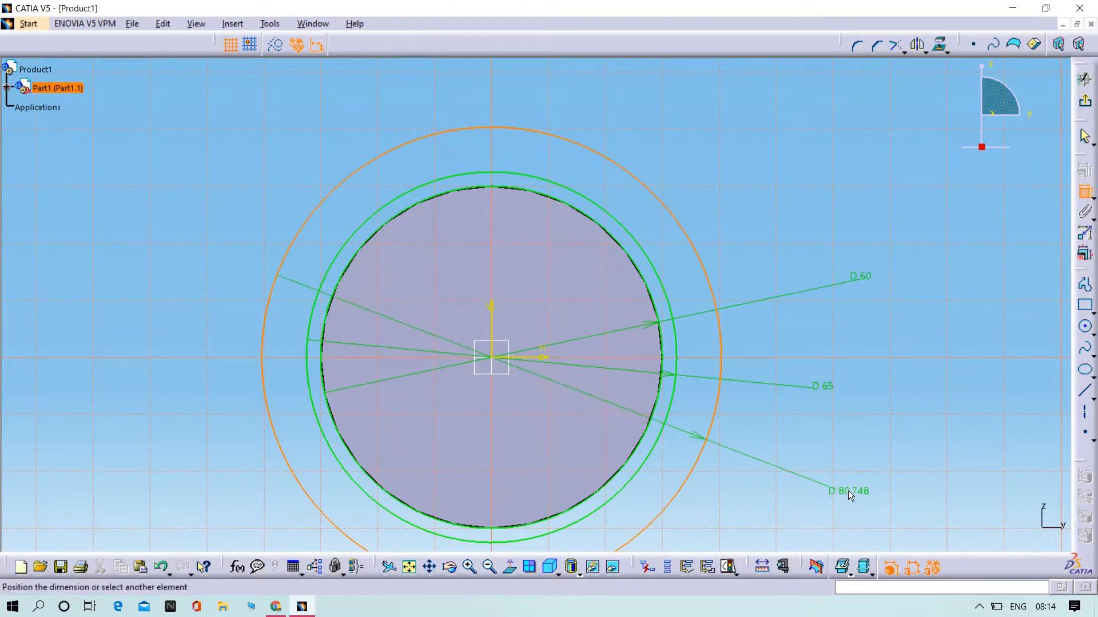
{"action": "left_click", "coordinate": [848, 496]}
{"action": "double_click", "coordinate": [848, 497]}
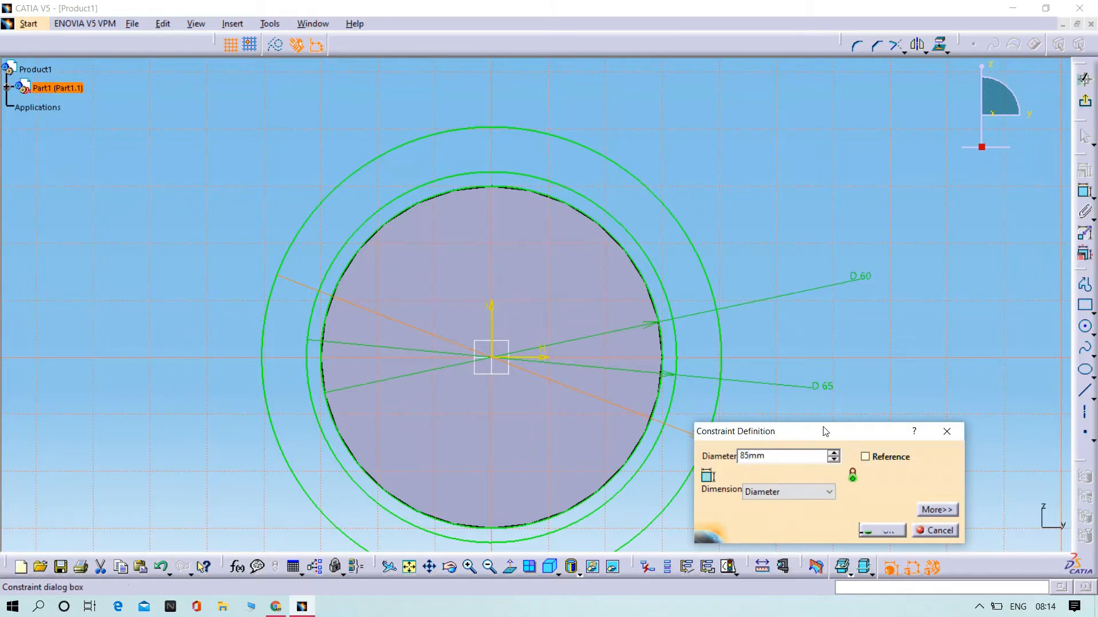
{"action": "key", "text": "Return"}
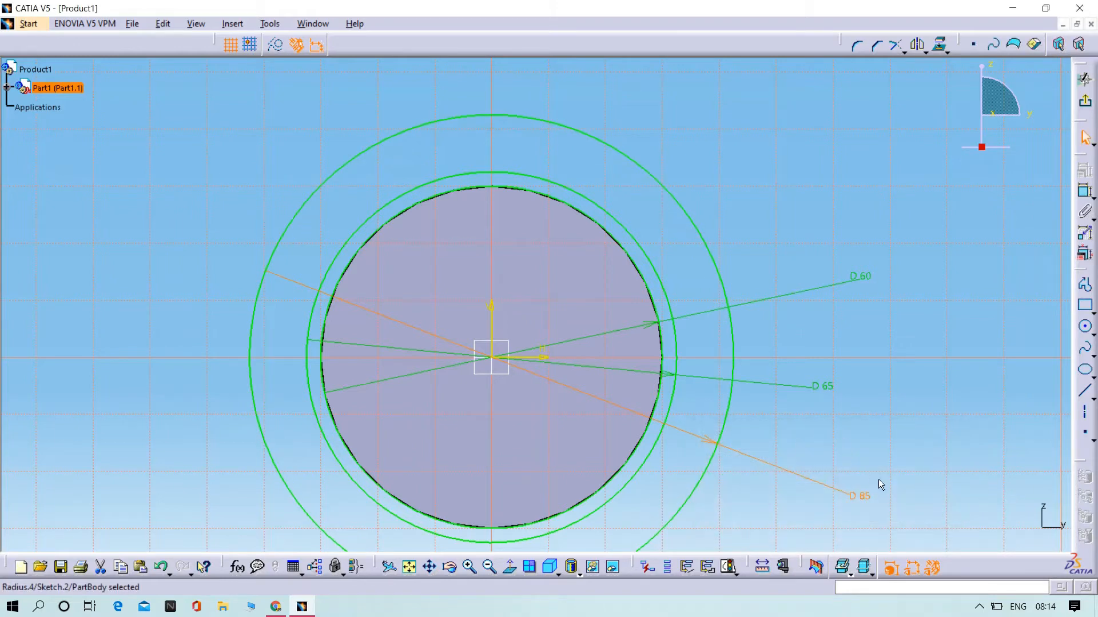
Step: Change the outermost circle's diameter to 75 mm
{"action": "double_click", "coordinate": [861, 496]}
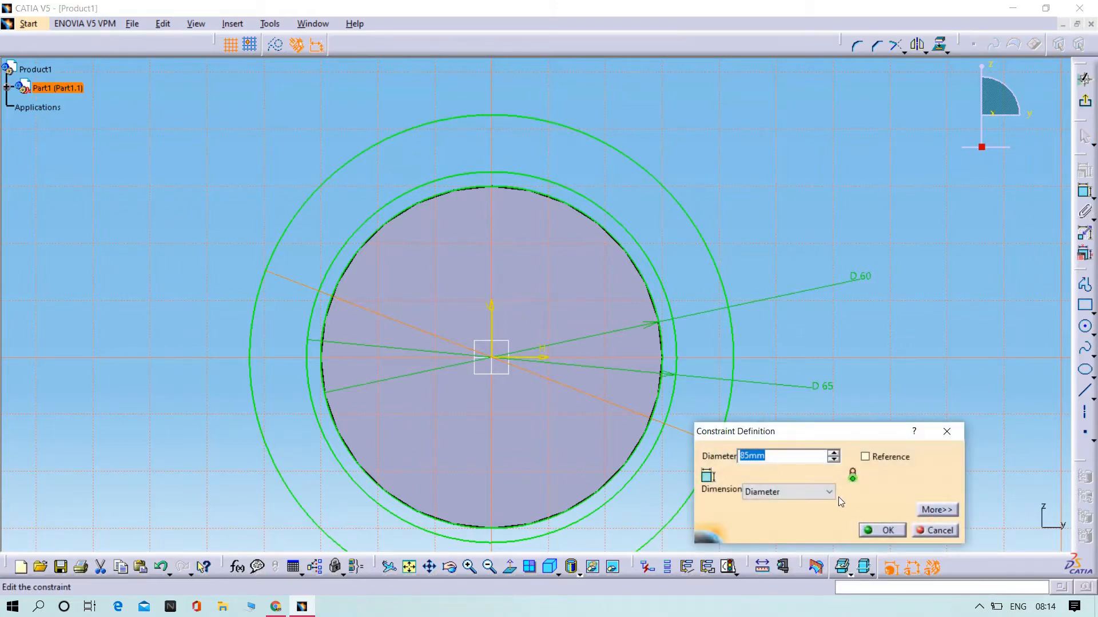
{"action": "key", "text": "BackSpace"}
{"action": "type", "text": "75"}
{"action": "key", "text": "Return"}
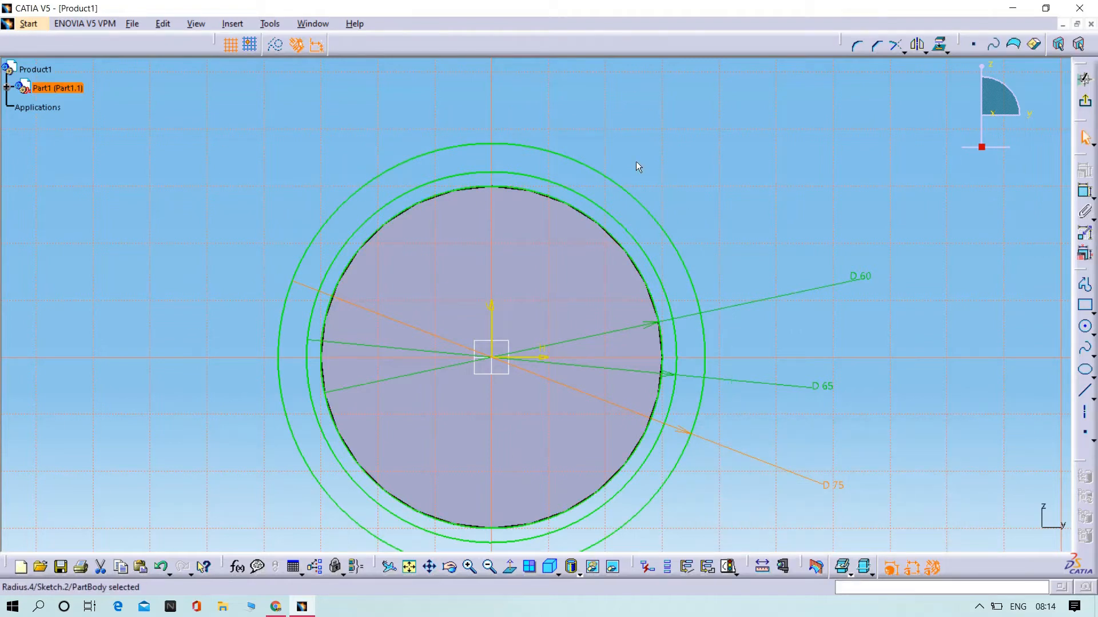
Step: Set the outermost circle's diameter to 70 mm and clear the selection
{"action": "scroll", "coordinate": [493, 227], "scroll_direction": "down", "scroll_amount": 1}
{"action": "middle_click_drag", "start_coordinate": [489, 231], "coordinate": [486, 223]}
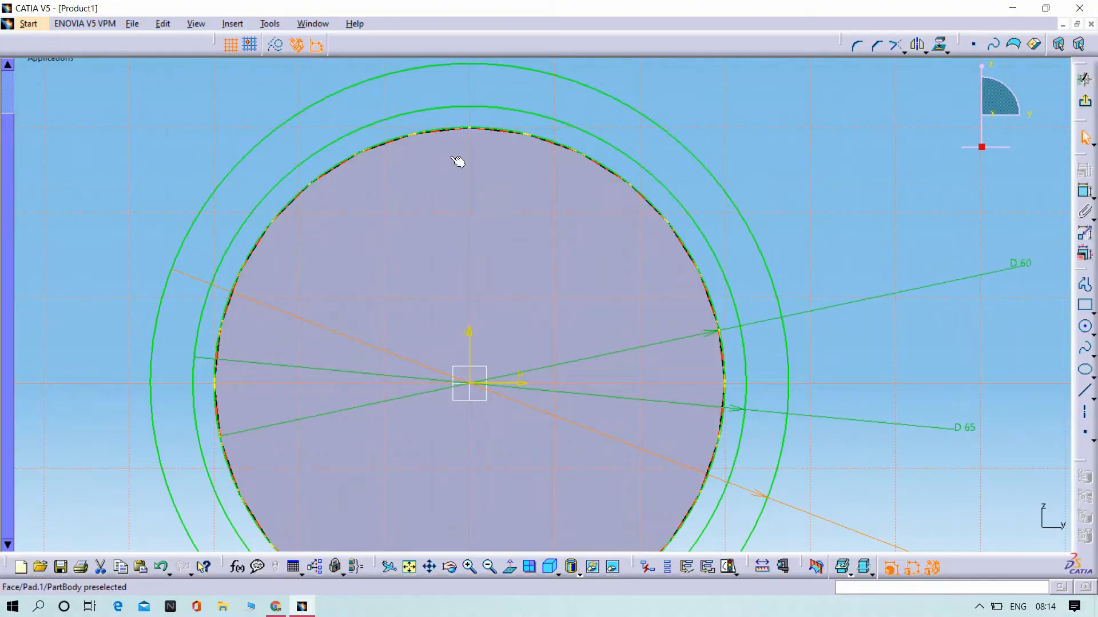
{"action": "mouse_move", "coordinate": [458, 161]}
{"action": "middle_mouse_down"}
{"action": "mouse_move", "coordinate": [529, 265]}
{"action": "mouse_move", "coordinate": [526, 280]}
{"action": "middle_mouse_up"}
{"action": "left_click", "coordinate": [543, 124]}
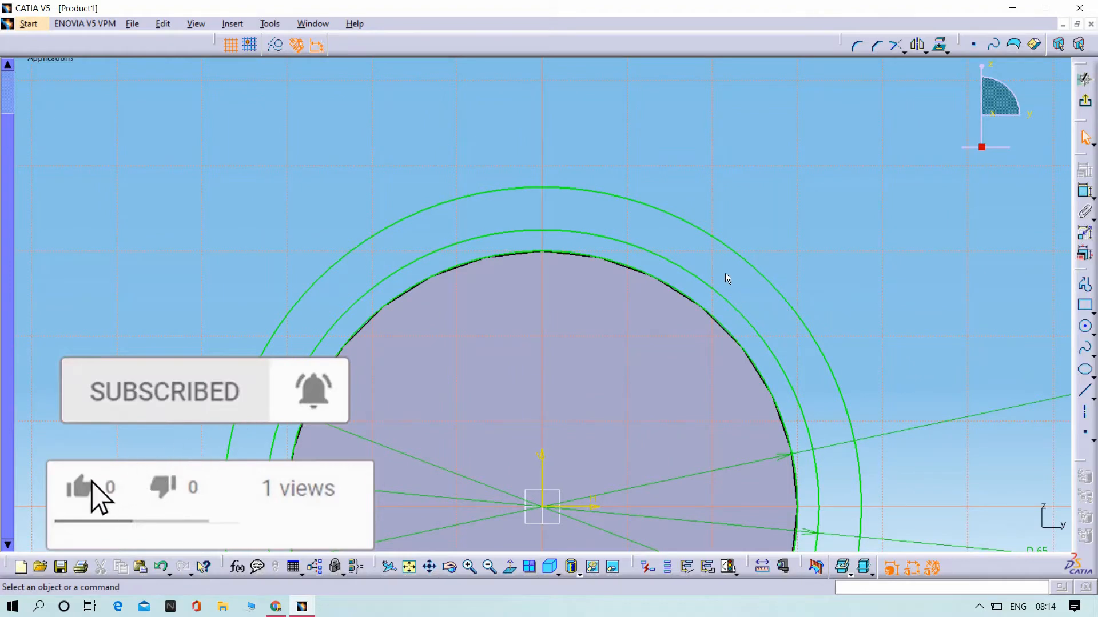
{"action": "mouse_move", "coordinate": [725, 275]}
{"action": "middle_mouse_down"}
{"action": "mouse_move", "coordinate": [520, 12]}
{"action": "mouse_move", "coordinate": [452, 2]}
{"action": "middle_mouse_up"}
{"action": "double_click", "coordinate": [754, 425]}
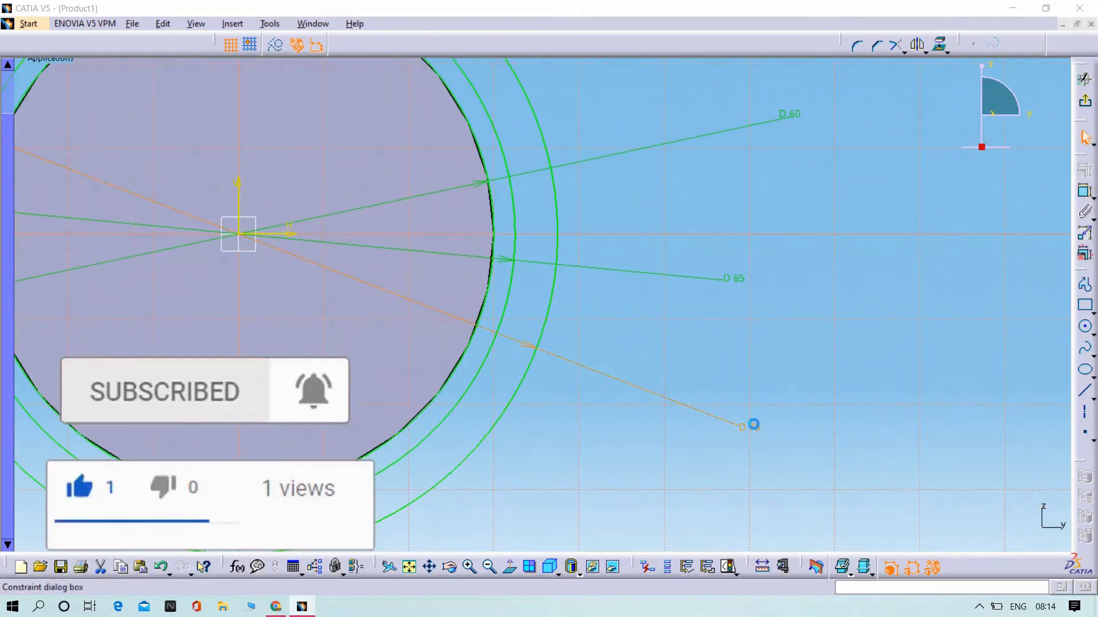
{"action": "type", "text": "7"}
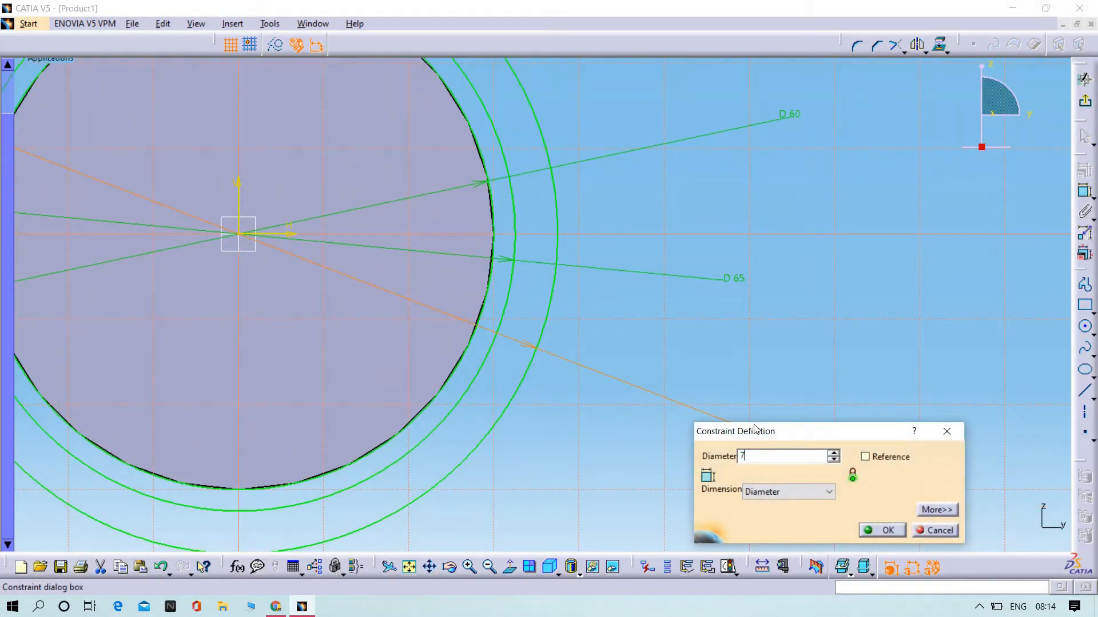
{"action": "type", "text": "0"}
{"action": "key", "text": "Return"}
{"action": "middle_click_drag", "start_coordinate": [513, 262], "coordinate": [663, 393]}
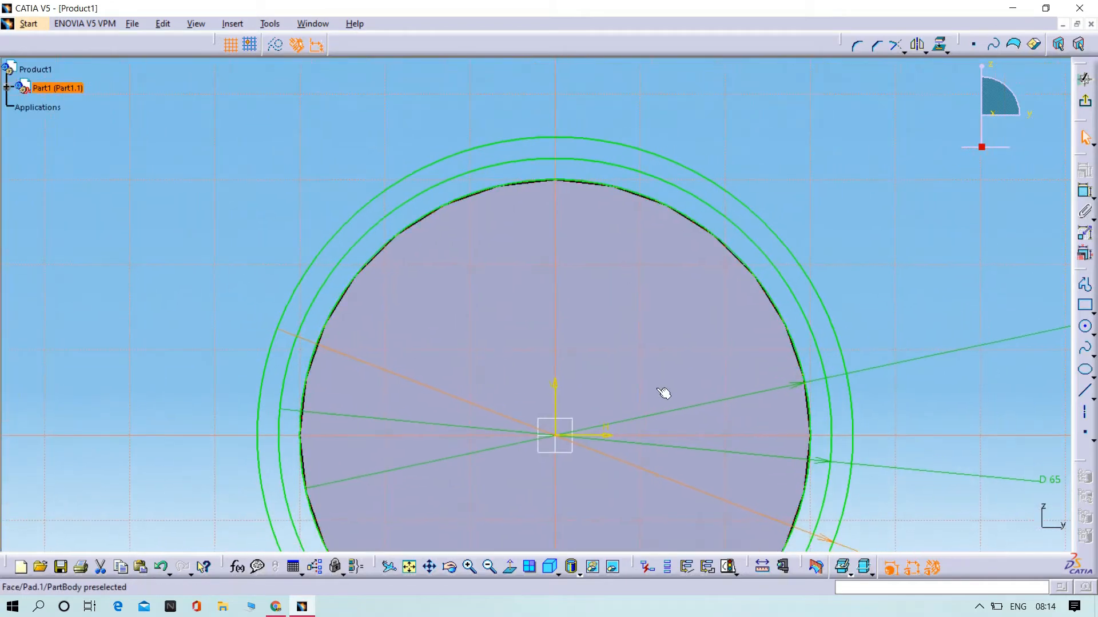
{"action": "left_click", "coordinate": [289, 143]}
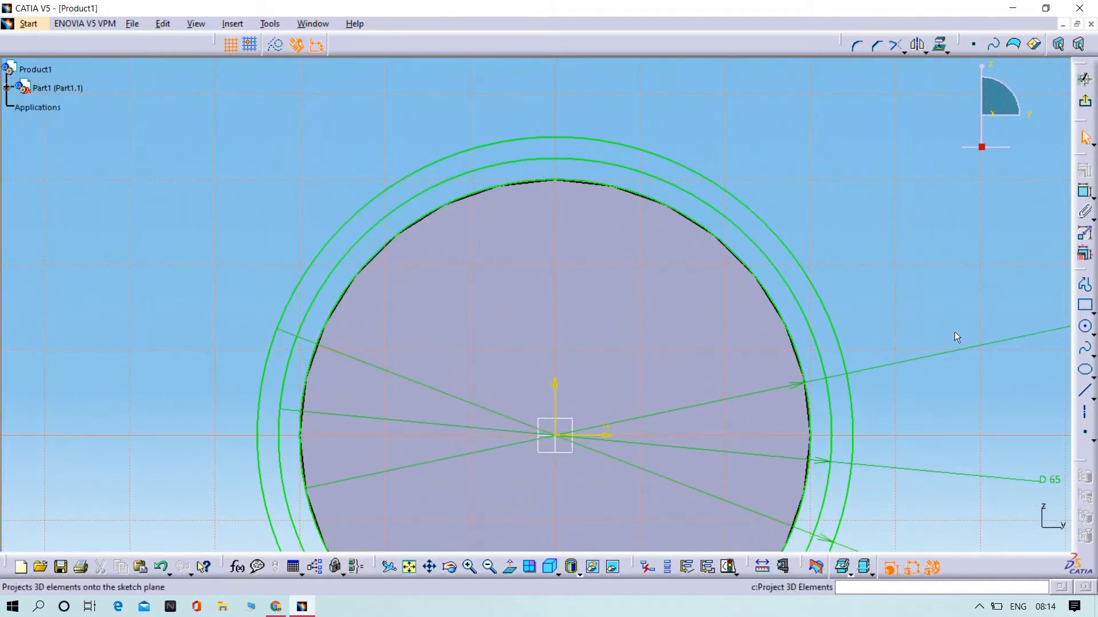
Step: Draw another origin-centred circle between the 60 mm and 65 mm circles, about 62.5 mm in diameter
{"action": "left_click", "coordinate": [1085, 328]}
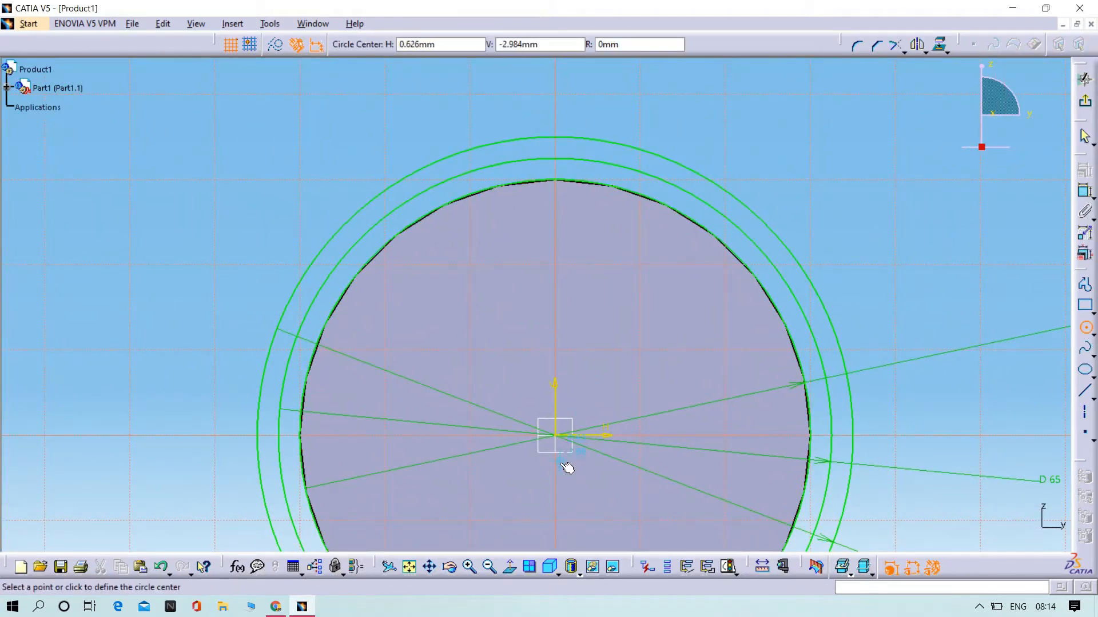
{"action": "left_click", "coordinate": [561, 439]}
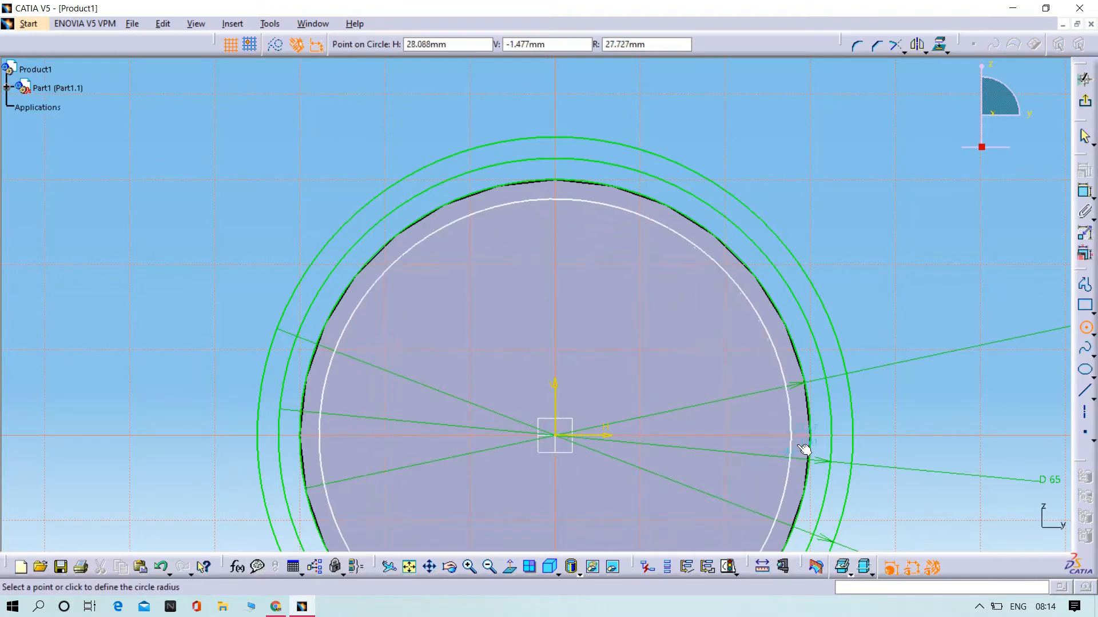
{"action": "left_click", "coordinate": [821, 420]}
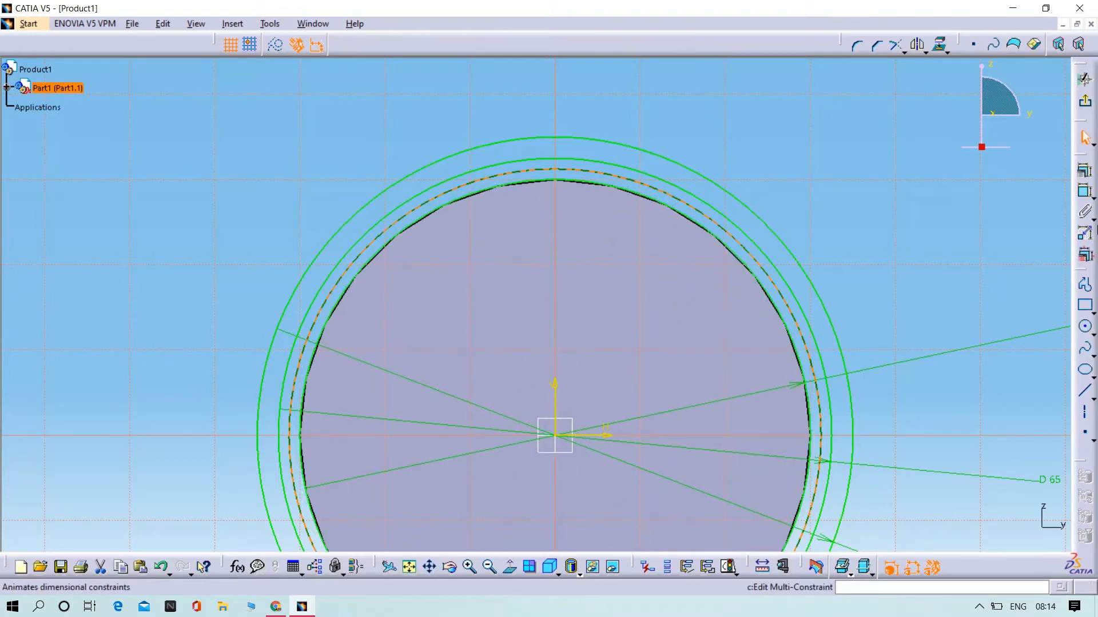
Step: Dimension the new circle's offset from the cylinder edge, entering 2 mm first and 1.7 mm as the final value
{"action": "left_click", "coordinate": [1084, 192]}
{"action": "left_click", "coordinate": [798, 335]}
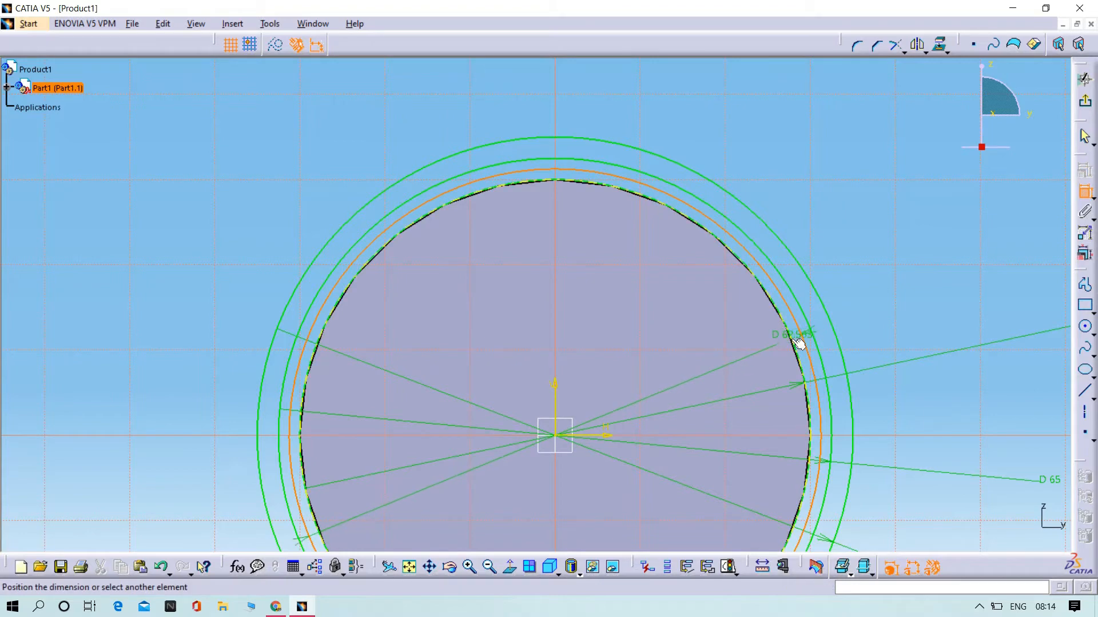
{"action": "left_click", "coordinate": [809, 166]}
{"action": "double_click", "coordinate": [809, 166]}
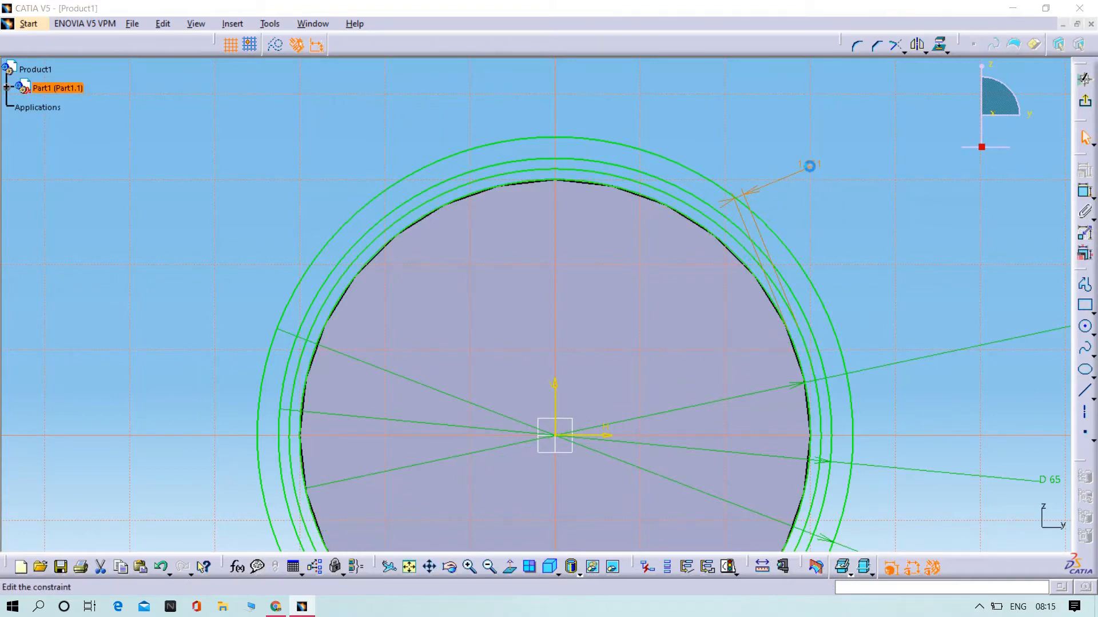
{"action": "key", "text": "BackSpace"}
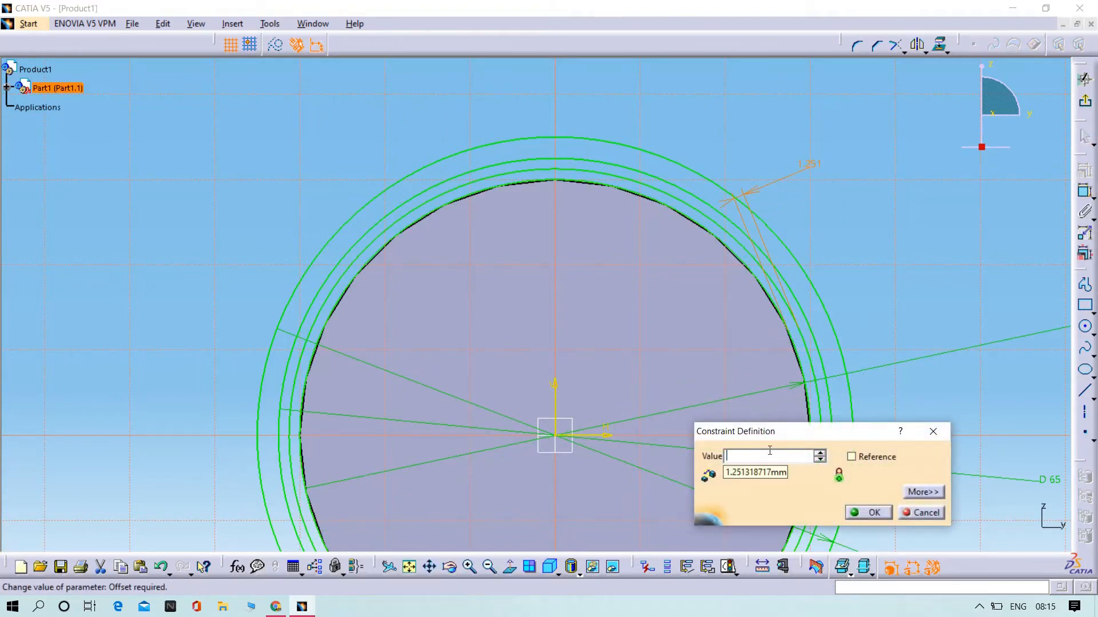
{"action": "type", "text": "2"}
{"action": "key", "text": "Return"}
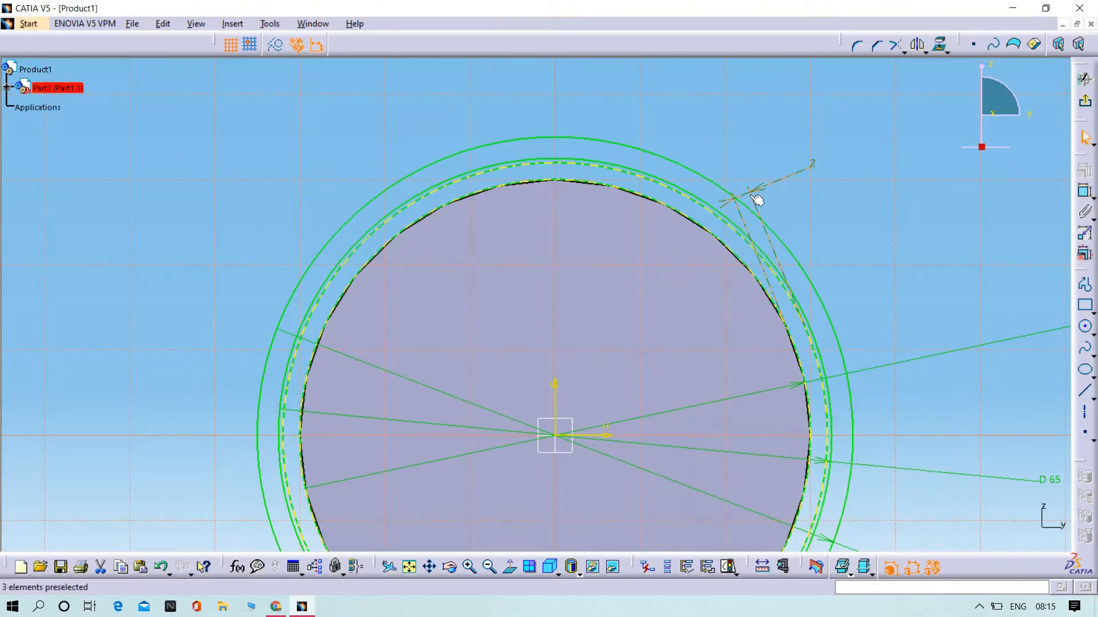
{"action": "double_click", "coordinate": [814, 166]}
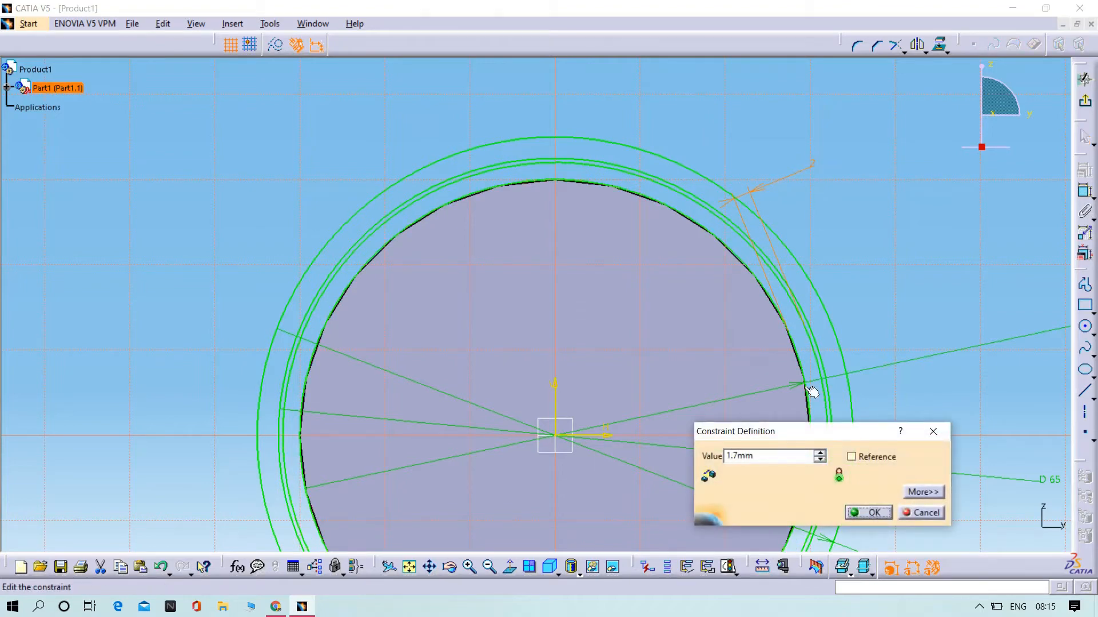
{"action": "key", "text": "Return"}
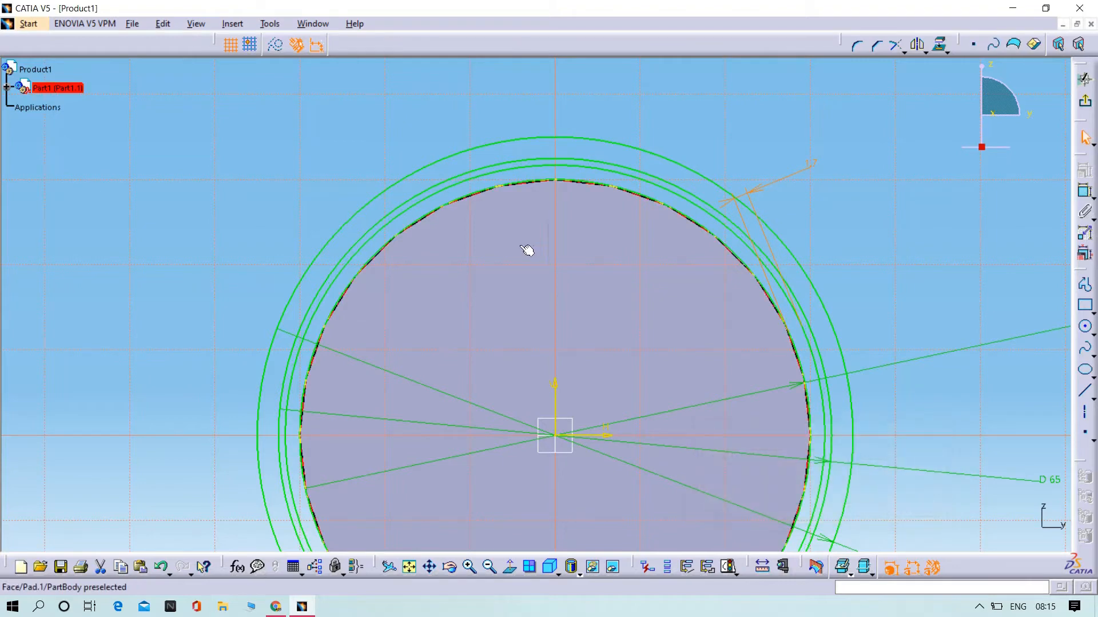
Step: Draw a small circle about 11.5 mm in diameter, centred on the 1.7 mm offset circle just beside the vertical axis
{"action": "mouse_move", "coordinate": [584, 266]}
{"action": "middle_mouse_down"}
{"action": "mouse_move", "coordinate": [579, 196]}
{"action": "mouse_move", "coordinate": [496, 386]}
{"action": "middle_mouse_up"}
{"action": "left_click", "coordinate": [575, 263]}
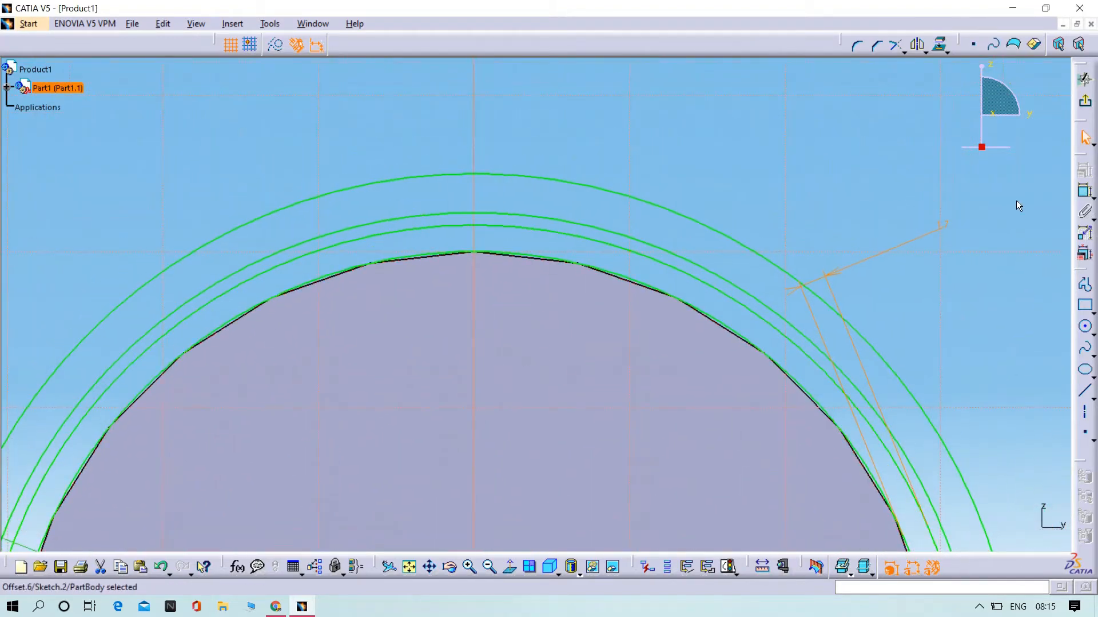
{"action": "left_click", "coordinate": [1084, 326]}
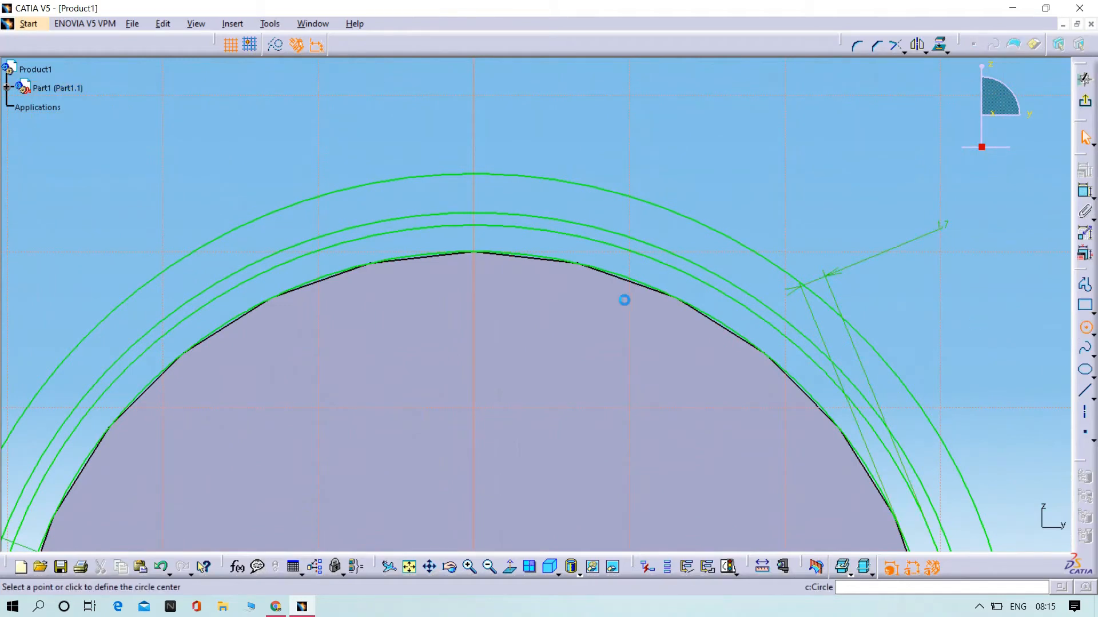
{"action": "left_click", "coordinate": [612, 237]}
{"action": "left_click", "coordinate": [694, 225]}
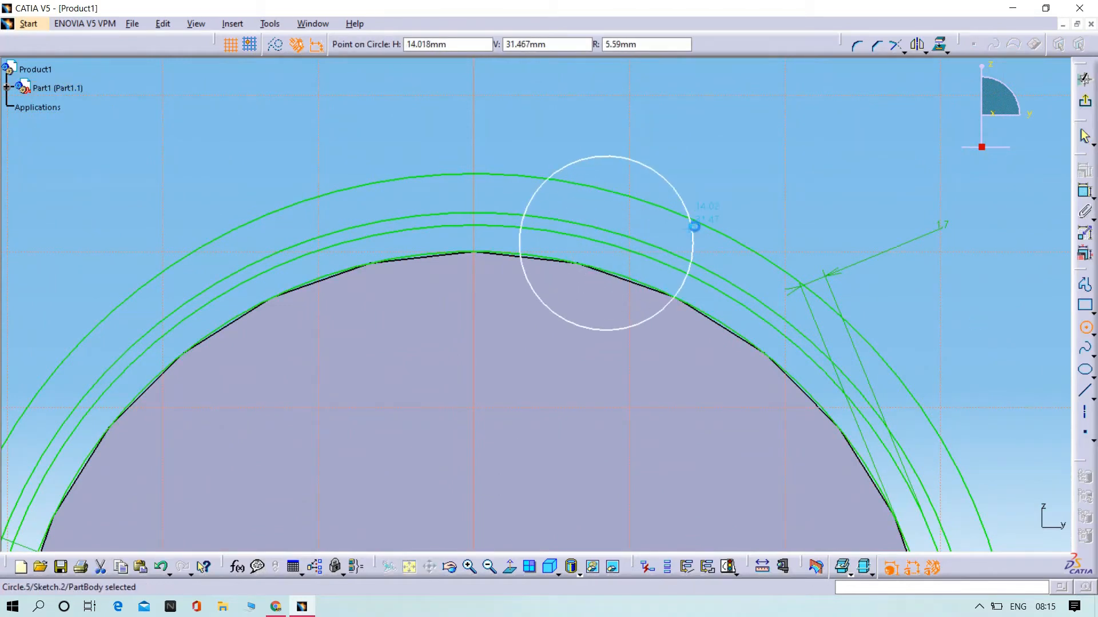
Step: Dimension the small circle and set its diameter to 12 mm
{"action": "left_click", "coordinate": [1084, 192]}
{"action": "left_click", "coordinate": [723, 172]}
{"action": "double_click", "coordinate": [722, 173]}
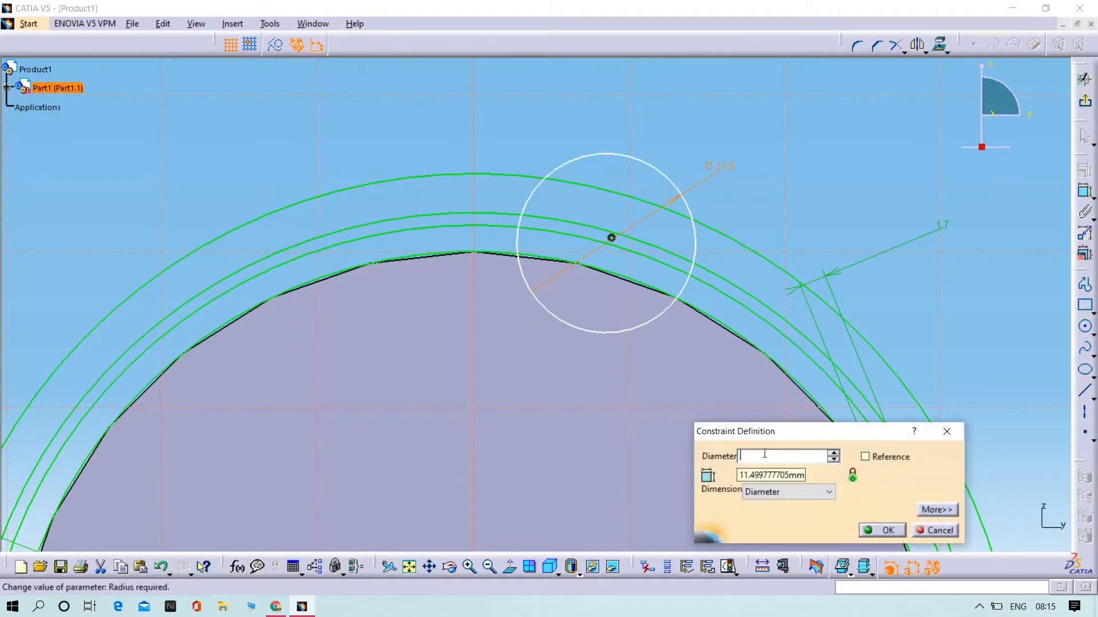
{"action": "key", "text": "Return"}
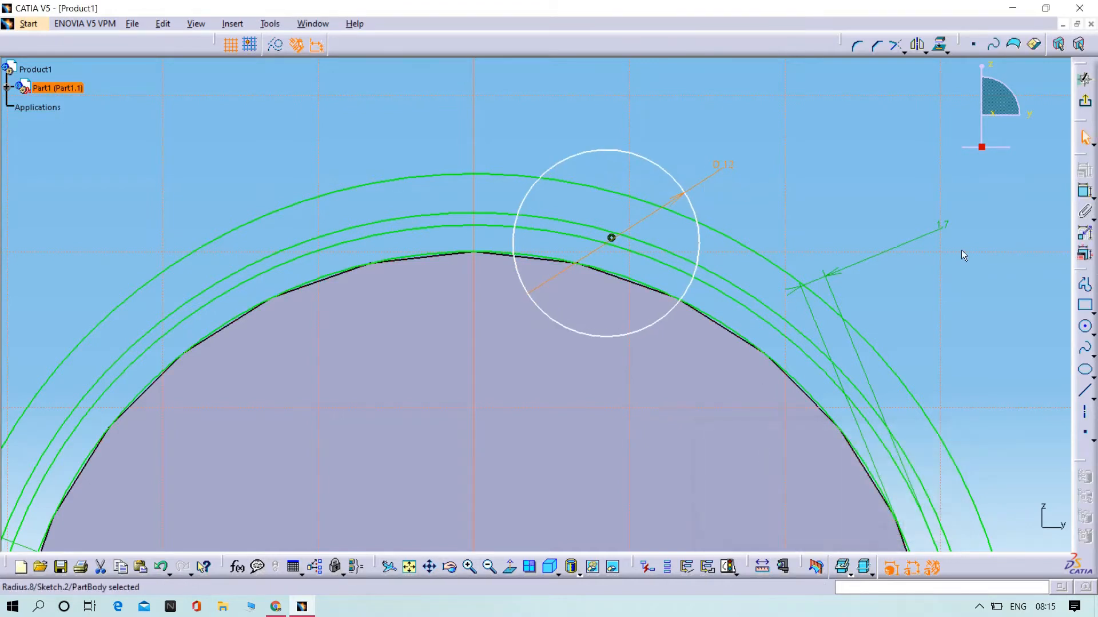
Step: Draw an axis line from the small circle's centre down to the sketch origin area
{"action": "middle_click_drag", "start_coordinate": [965, 210], "coordinate": [978, 265]}
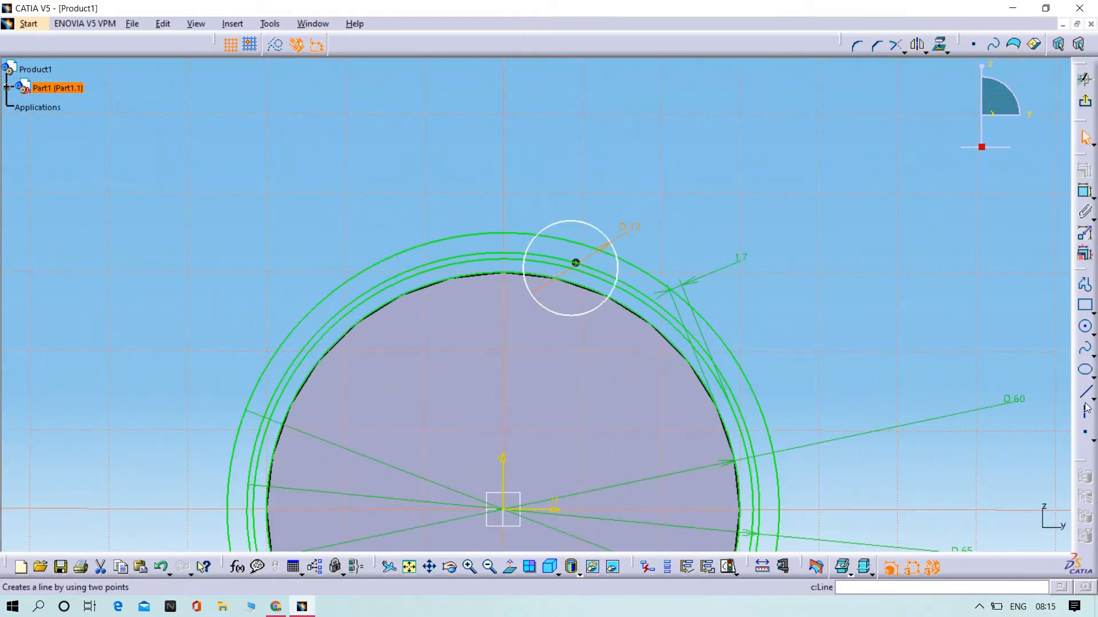
{"action": "left_click", "coordinate": [1085, 412]}
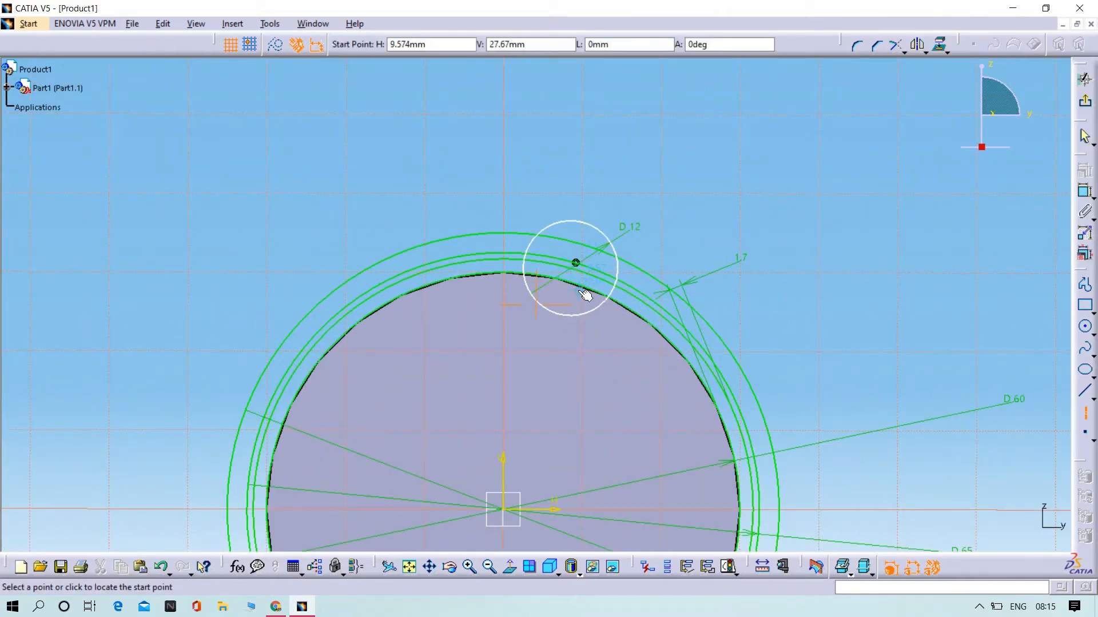
{"action": "middle_click_drag", "start_coordinate": [585, 295], "coordinate": [652, 226]}
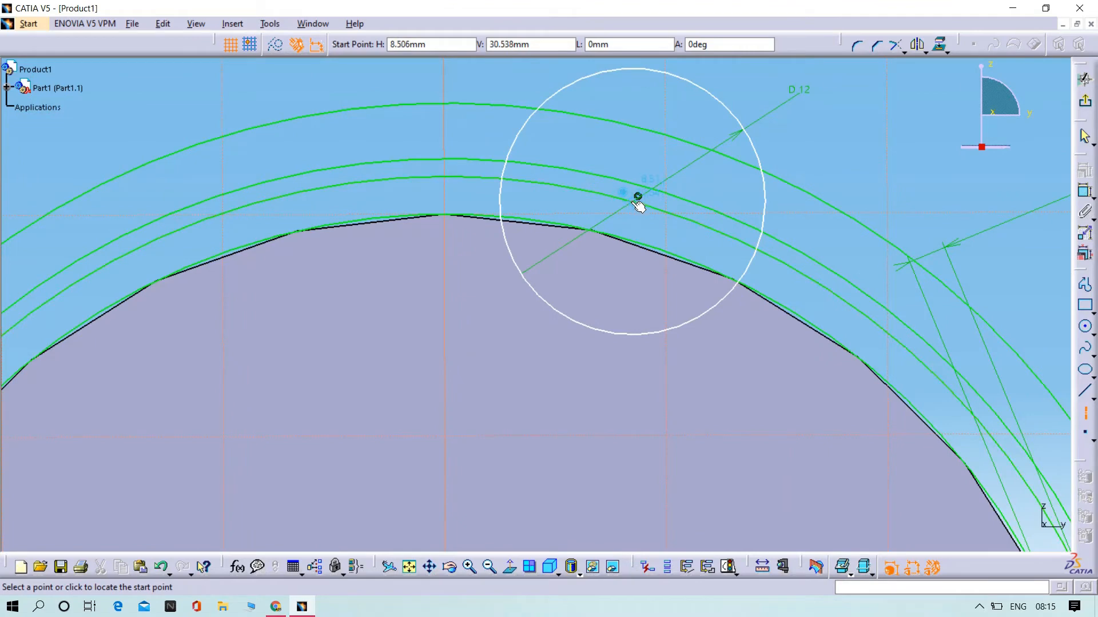
{"action": "middle_click_drag", "start_coordinate": [628, 304], "coordinate": [620, 173]}
{"action": "mouse_move", "coordinate": [611, 334]}
{"action": "middle_mouse_down"}
{"action": "mouse_move", "coordinate": [608, 183]}
{"action": "mouse_move", "coordinate": [628, 321]}
{"action": "middle_mouse_up"}
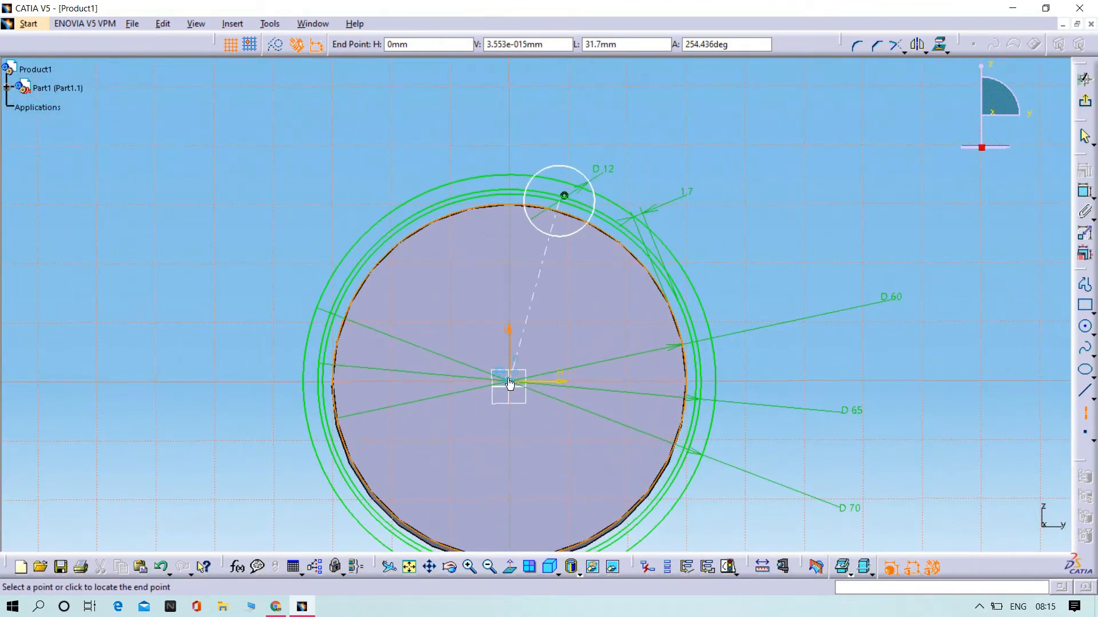
{"action": "left_click", "coordinate": [514, 378]}
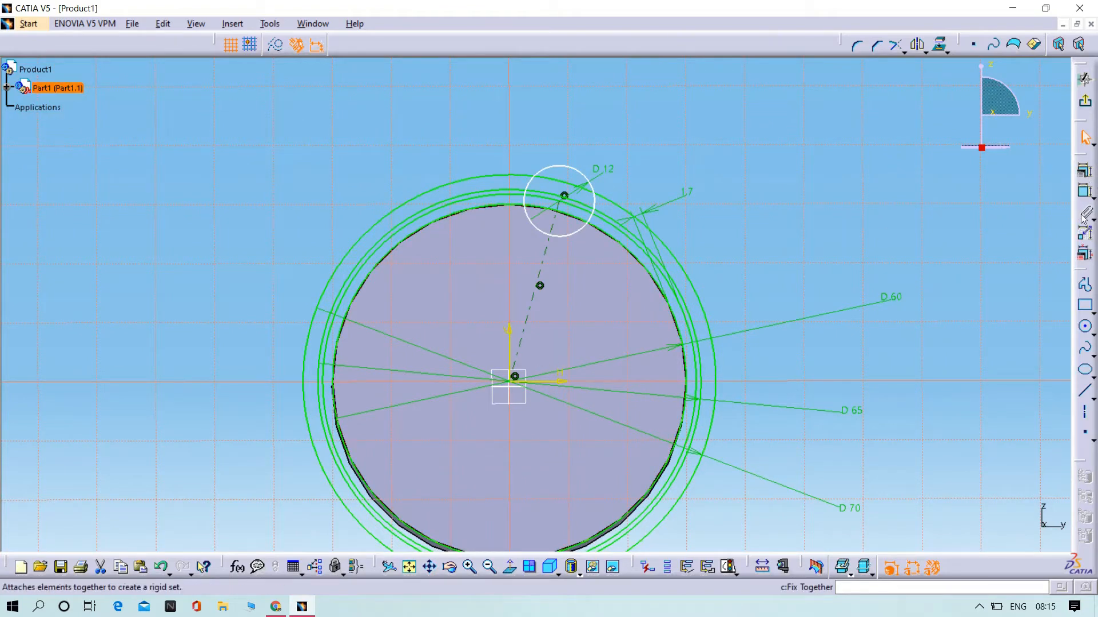
Step: Dimension the angle between the vertical axis and the small circle's axis line and set it to 20°
{"action": "left_click", "coordinate": [1084, 191]}
{"action": "left_click", "coordinate": [511, 337]}
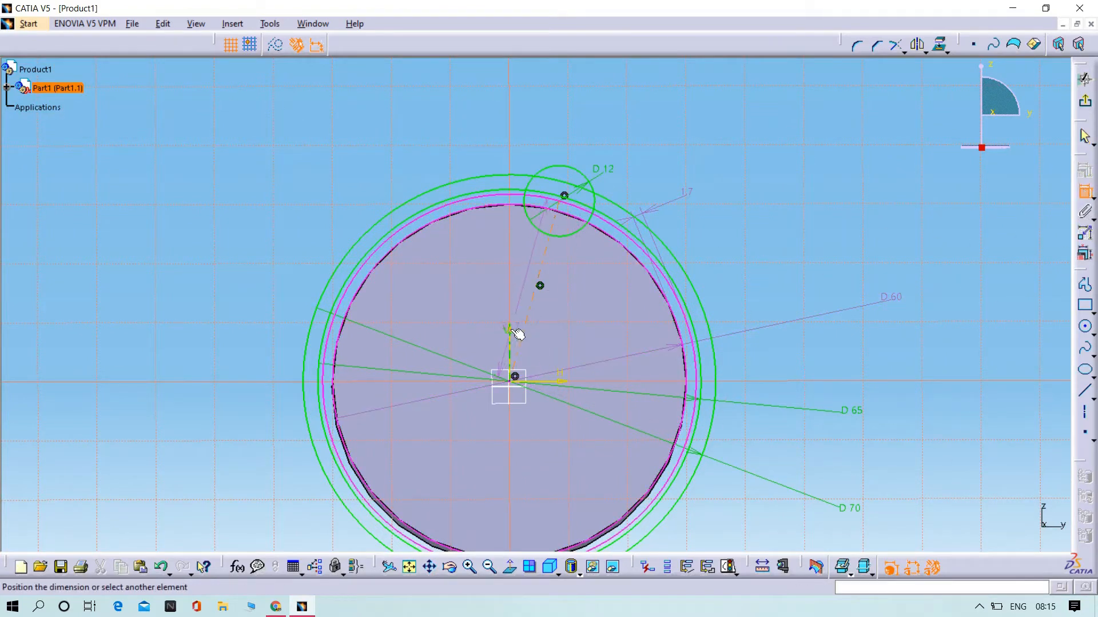
{"action": "left_click", "coordinate": [535, 283]}
{"action": "left_click", "coordinate": [520, 239]}
{"action": "double_click", "coordinate": [521, 239]}
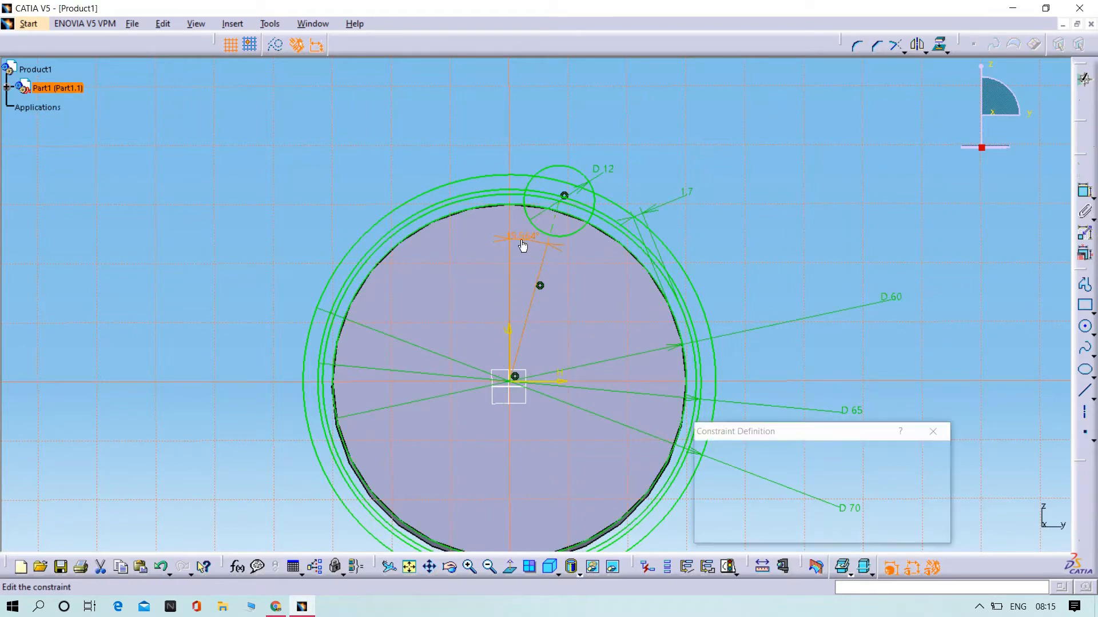
{"action": "type", "text": "20"}
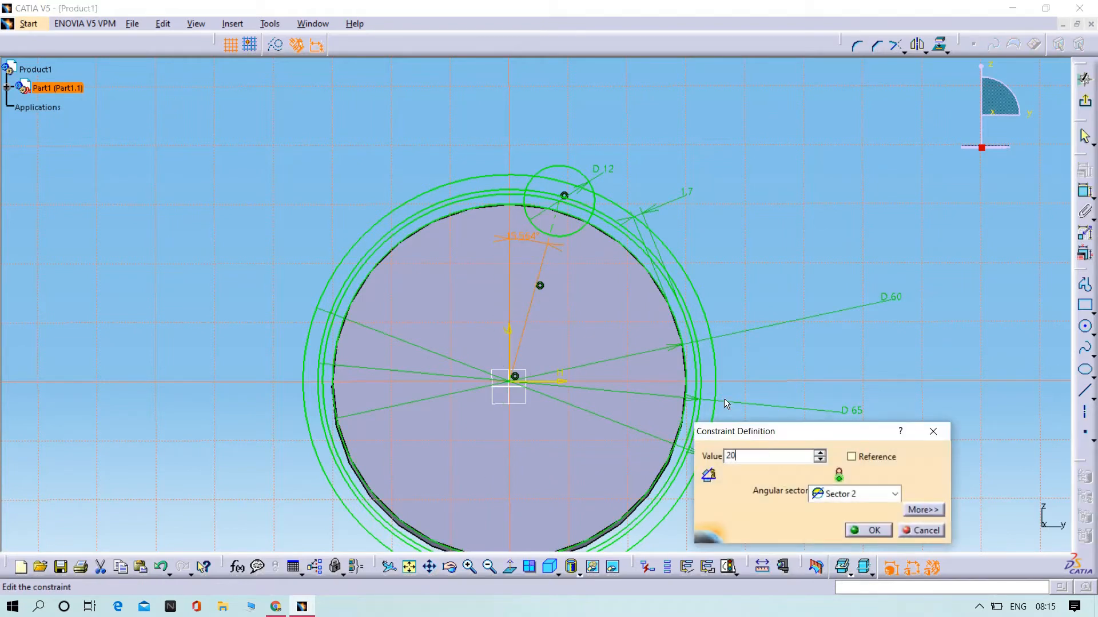
{"action": "key", "text": "Return"}
{"action": "mouse_move", "coordinate": [476, 299]}
{"action": "middle_mouse_down"}
{"action": "mouse_move", "coordinate": [494, 348]}
{"action": "mouse_move", "coordinate": [501, 328]}
{"action": "middle_mouse_up"}
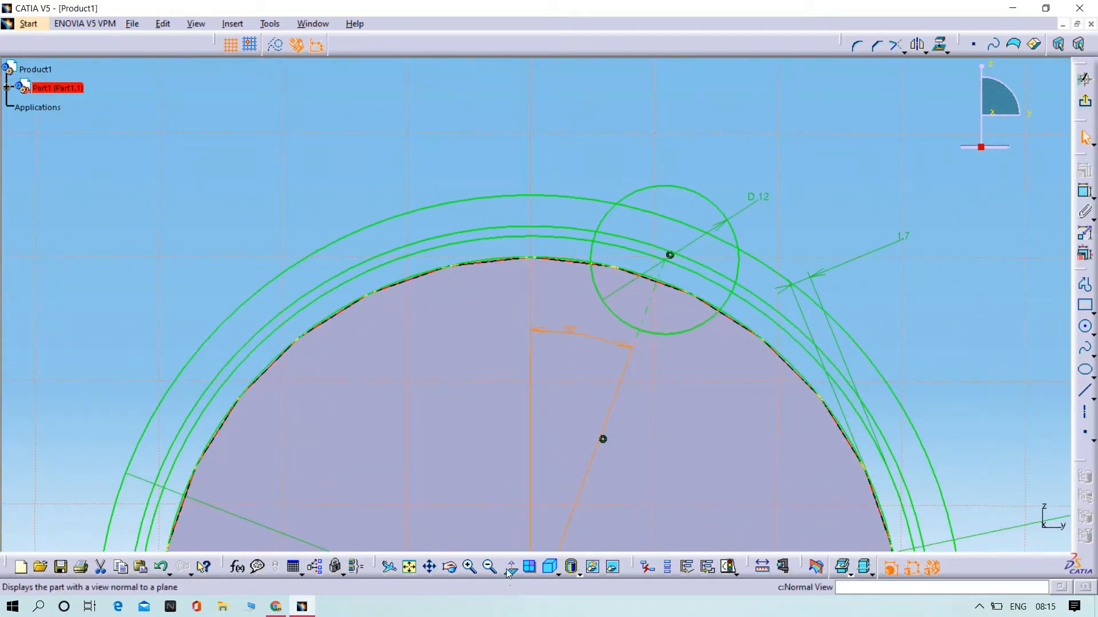
{"action": "left_click", "coordinate": [875, 229]}
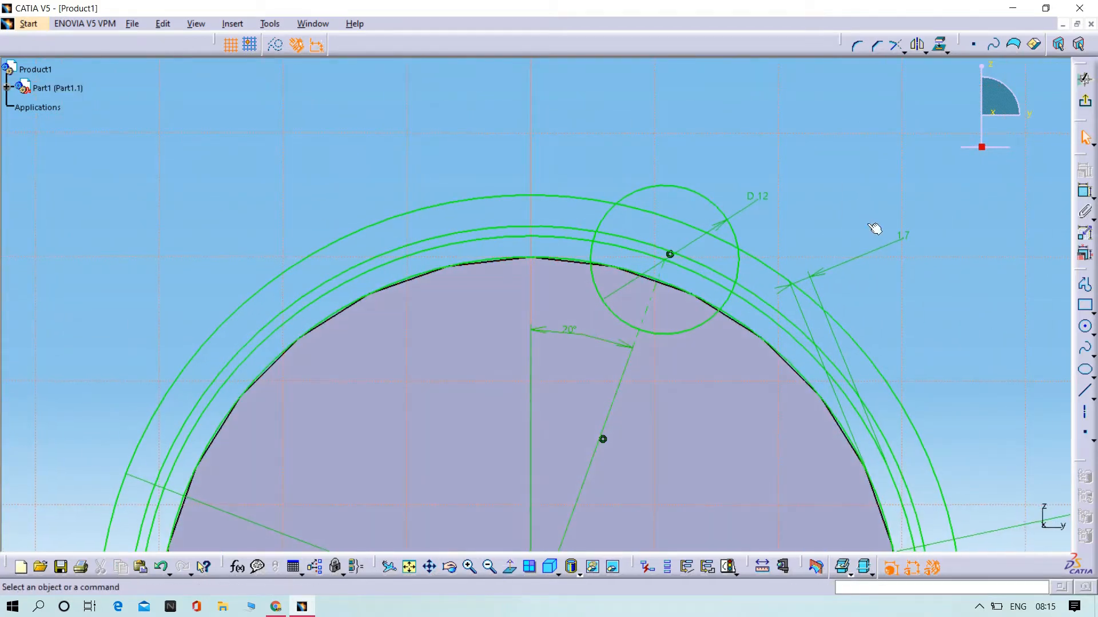
Step: Draw a circle about 15.6 mm in diameter centred where the 1.7 mm offset circle crosses the vertical axis, and set its diameter to 12 mm
{"action": "left_click", "coordinate": [1086, 330]}
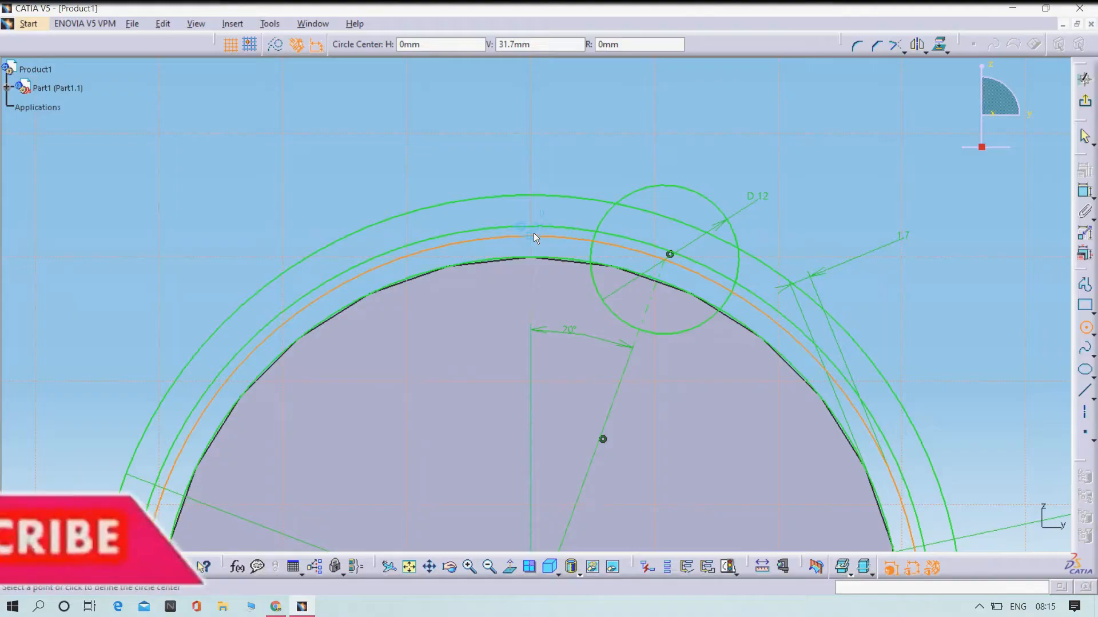
{"action": "left_click", "coordinate": [531, 235]}
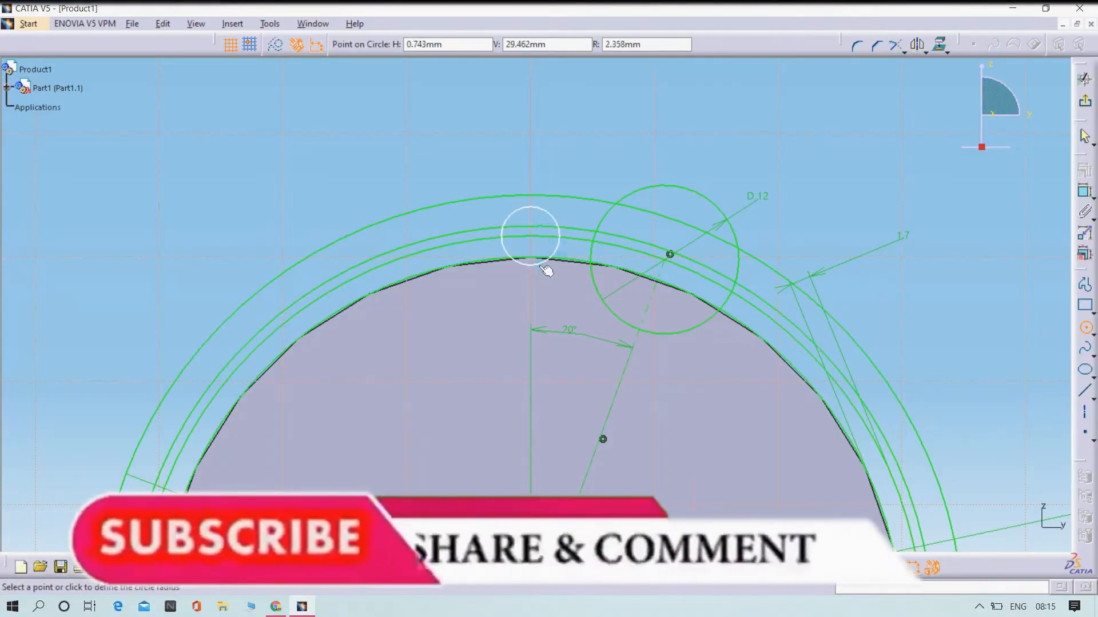
{"action": "left_click", "coordinate": [568, 331]}
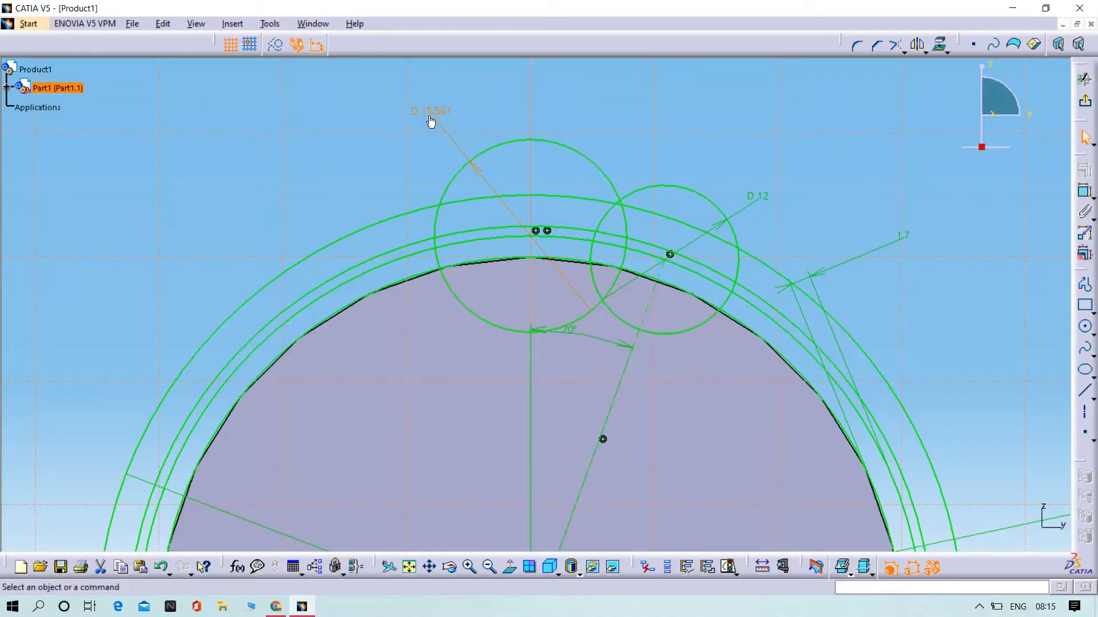
{"action": "double_click", "coordinate": [432, 113]}
{"action": "key", "text": "BackSpace"}
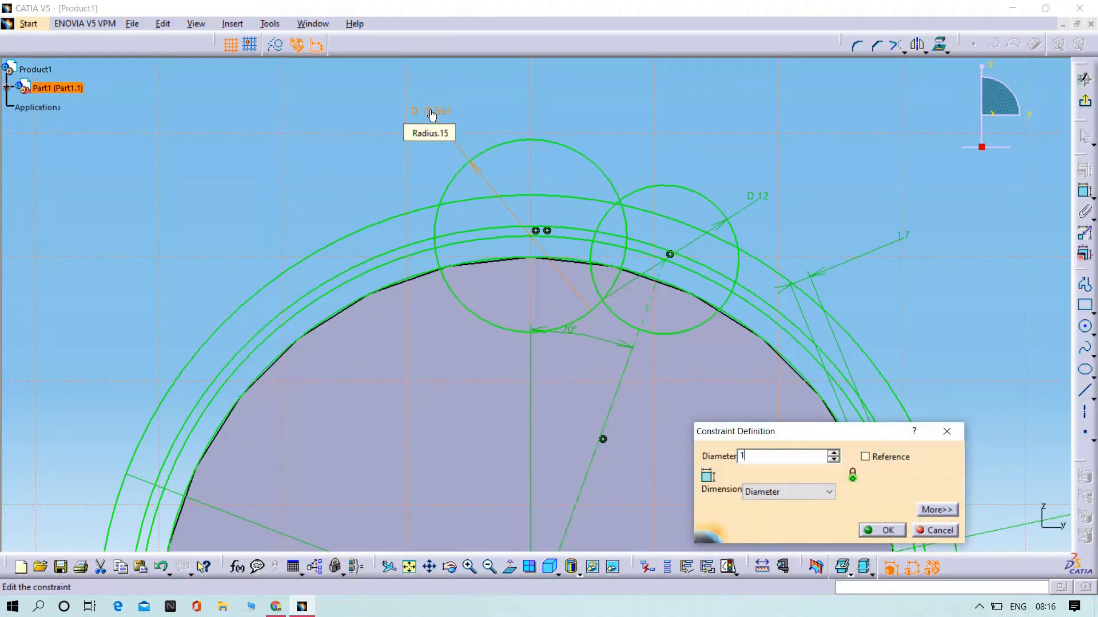
{"action": "key", "text": "Return"}
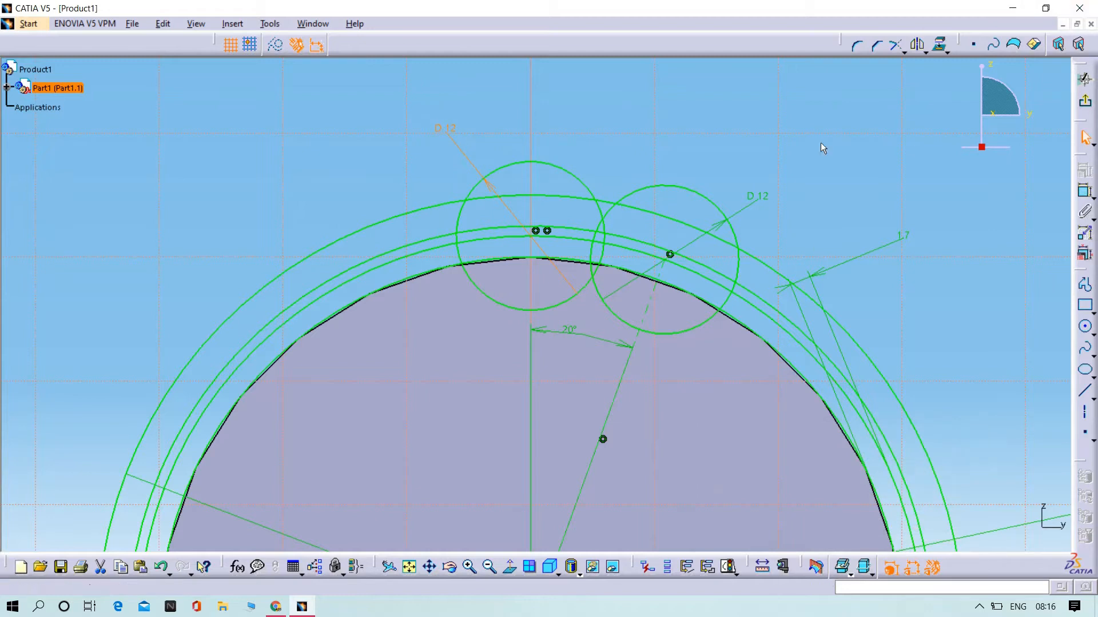
Step: Dimension the distance between the two small circles and delete the 20° angle dimension on the axis line
{"action": "left_click", "coordinate": [1085, 190]}
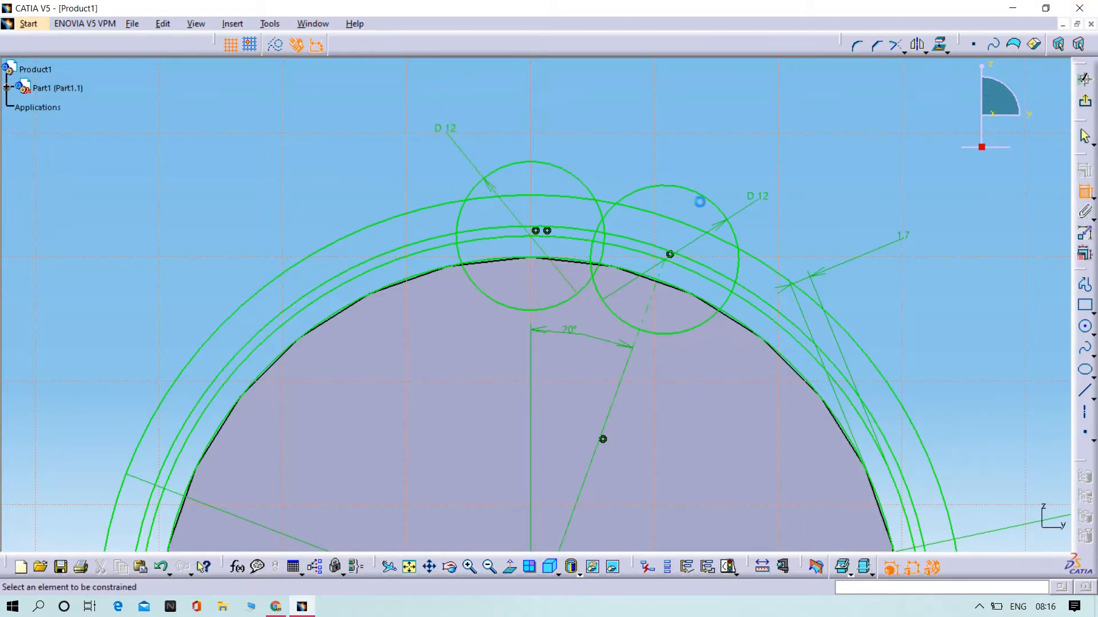
{"action": "left_click", "coordinate": [589, 255]}
{"action": "left_click", "coordinate": [602, 227]}
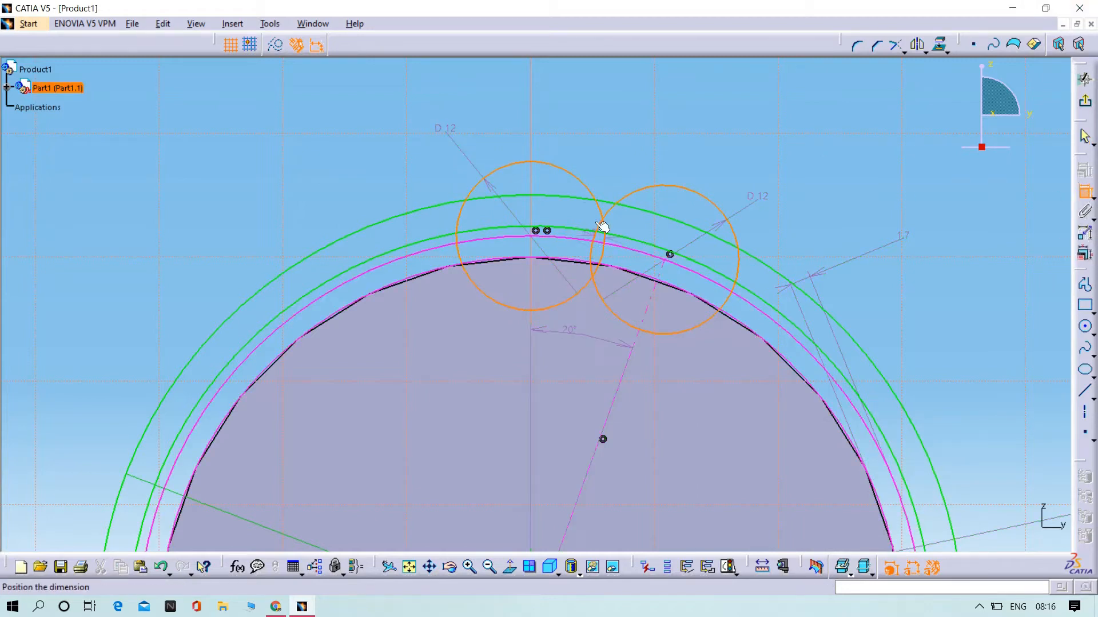
{"action": "left_click", "coordinate": [613, 140]}
{"action": "double_click", "coordinate": [611, 133]}
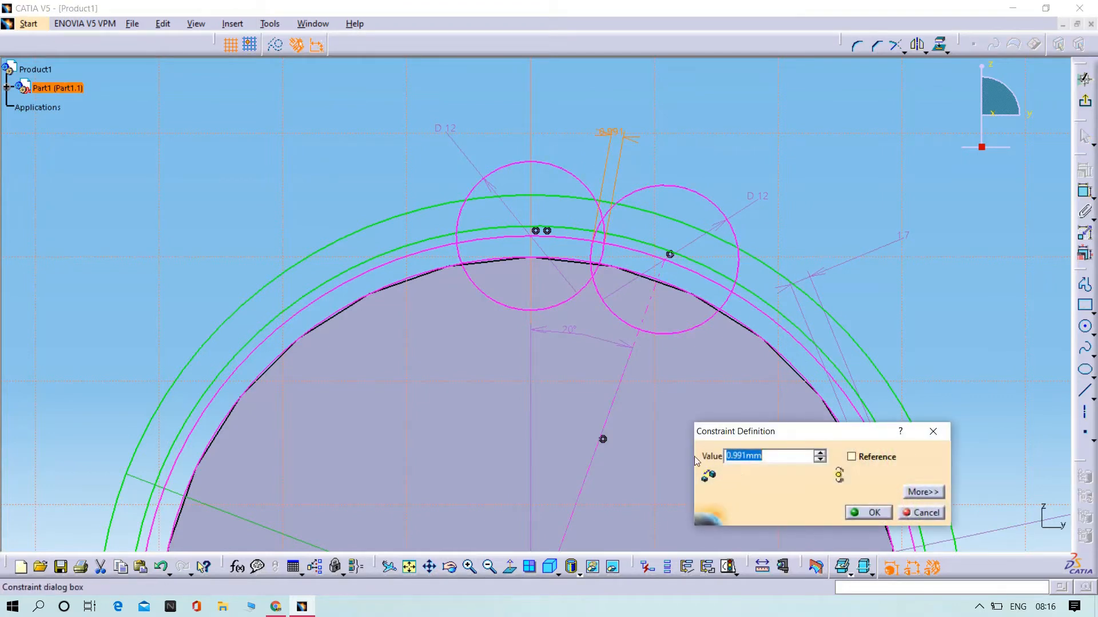
{"action": "left_click", "coordinate": [869, 513]}
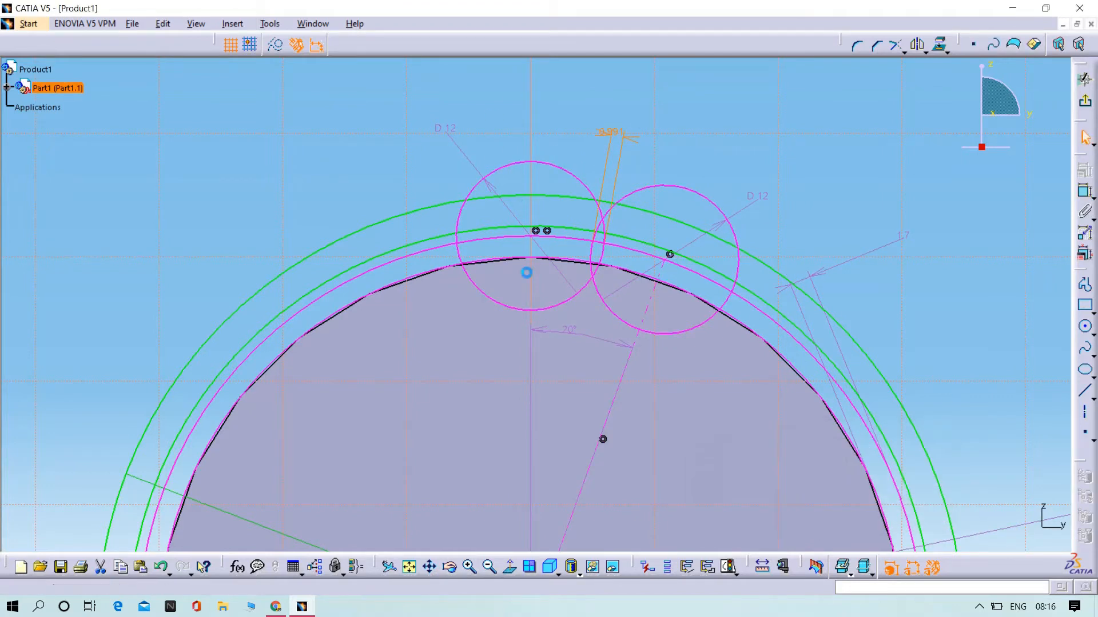
{"action": "right_click", "coordinate": [569, 331]}
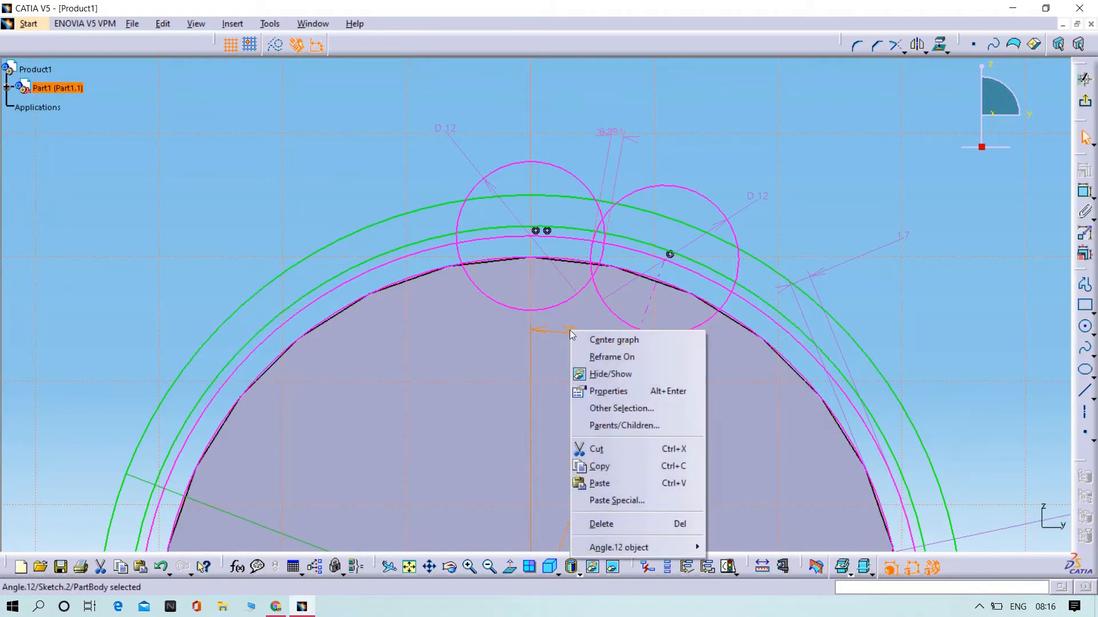
{"action": "left_click", "coordinate": [594, 523]}
Step: Try a 10 mm distance between the small circles, undo it, and delete the circle centred on the vertical axis
{"action": "double_click", "coordinate": [617, 132]}
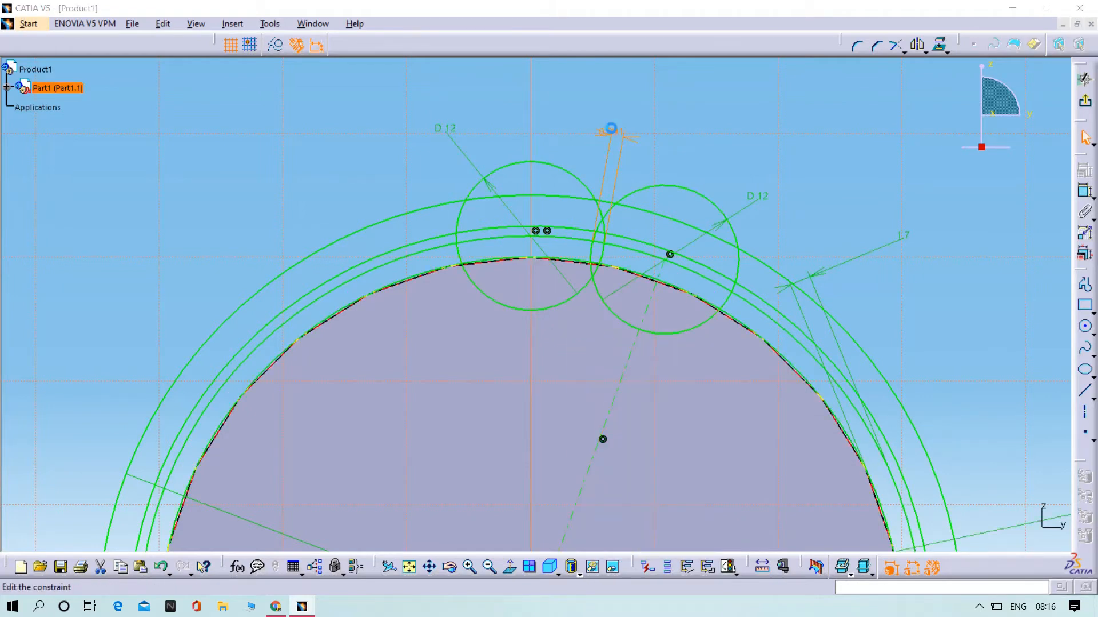
{"action": "key", "text": "BackSpace"}
{"action": "type", "text": "1"}
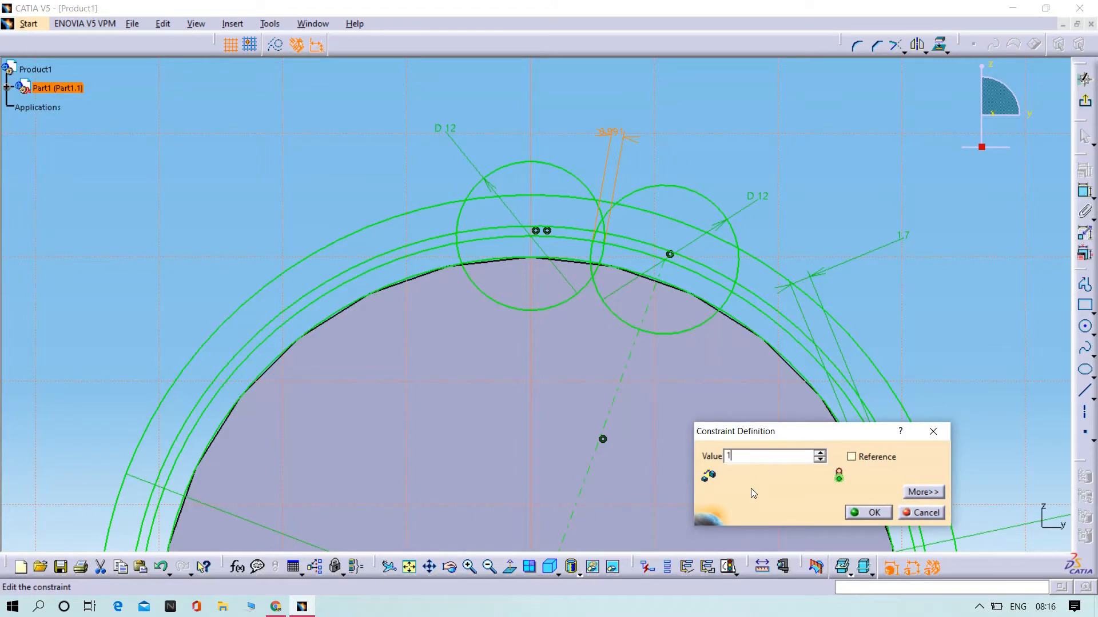
{"action": "type", "text": "0mm"}
{"action": "key", "text": "Return"}
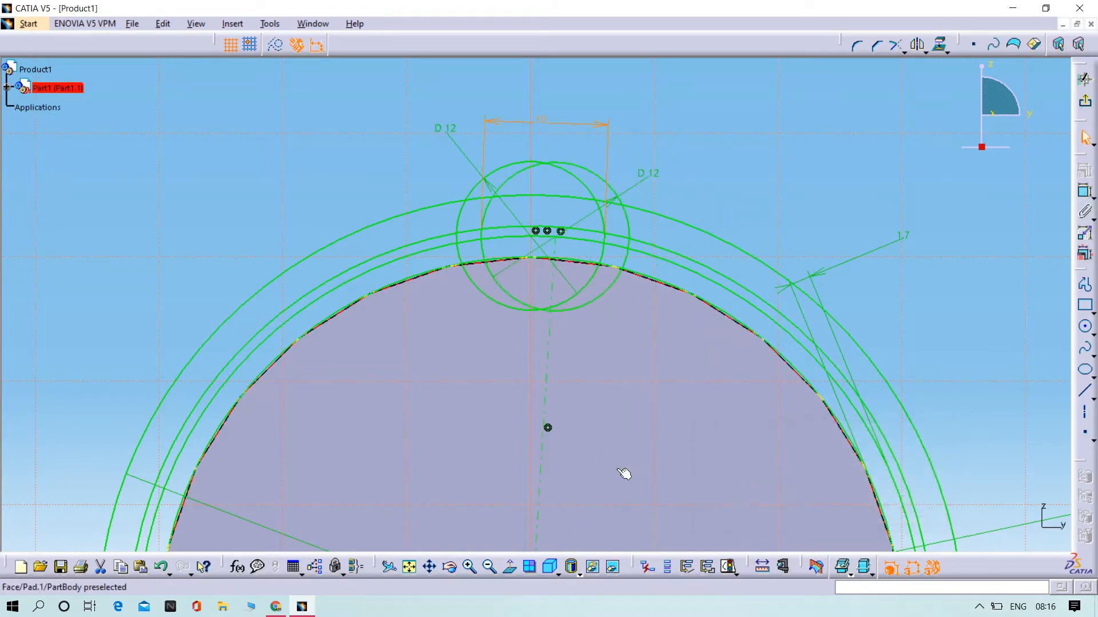
{"action": "key", "text": "ctrl+z"}
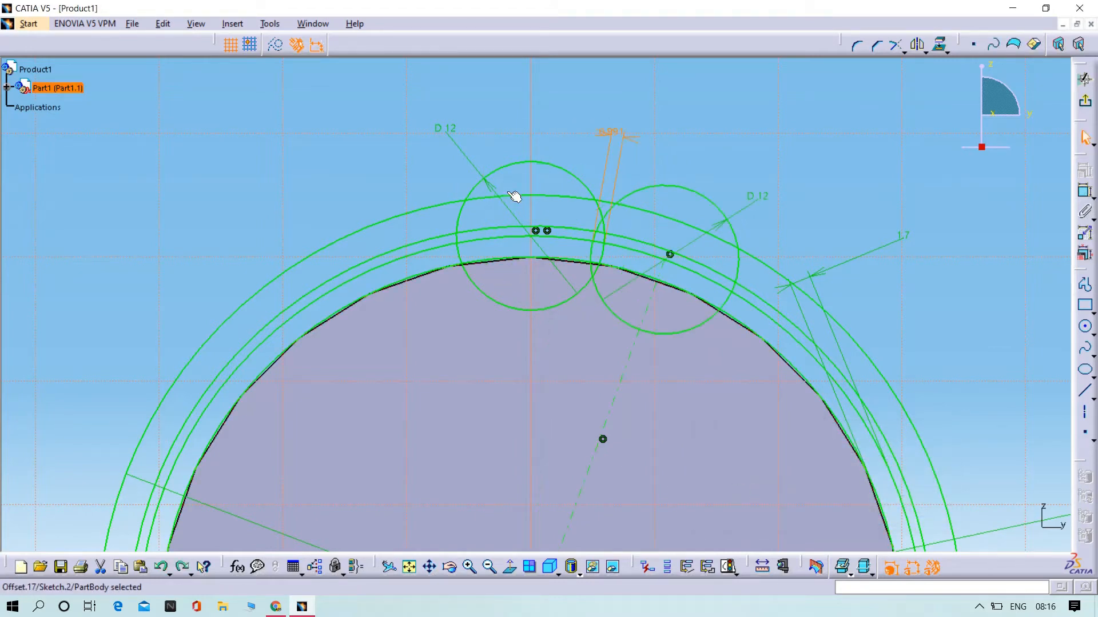
{"action": "left_click", "coordinate": [519, 162]}
{"action": "key", "text": "Delete"}
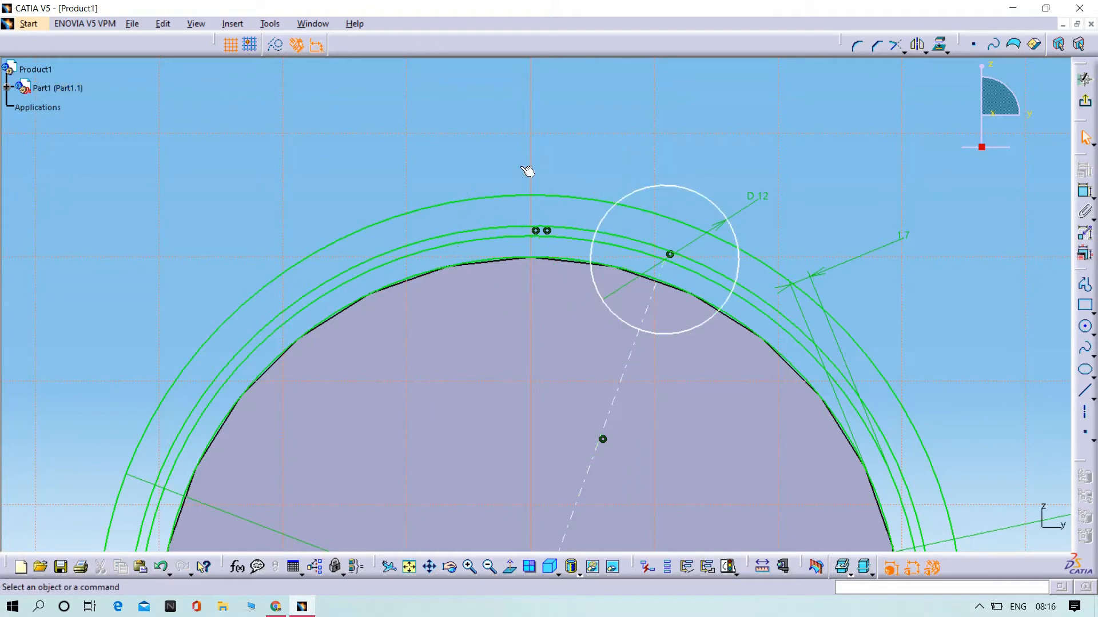
Step: Draw a circle about 11.6 mm in diameter on the 1.7 mm offset circle, between the vertical axis and the existing small circle, and set its diameter to 12 mm
{"action": "left_click", "coordinate": [1085, 326]}
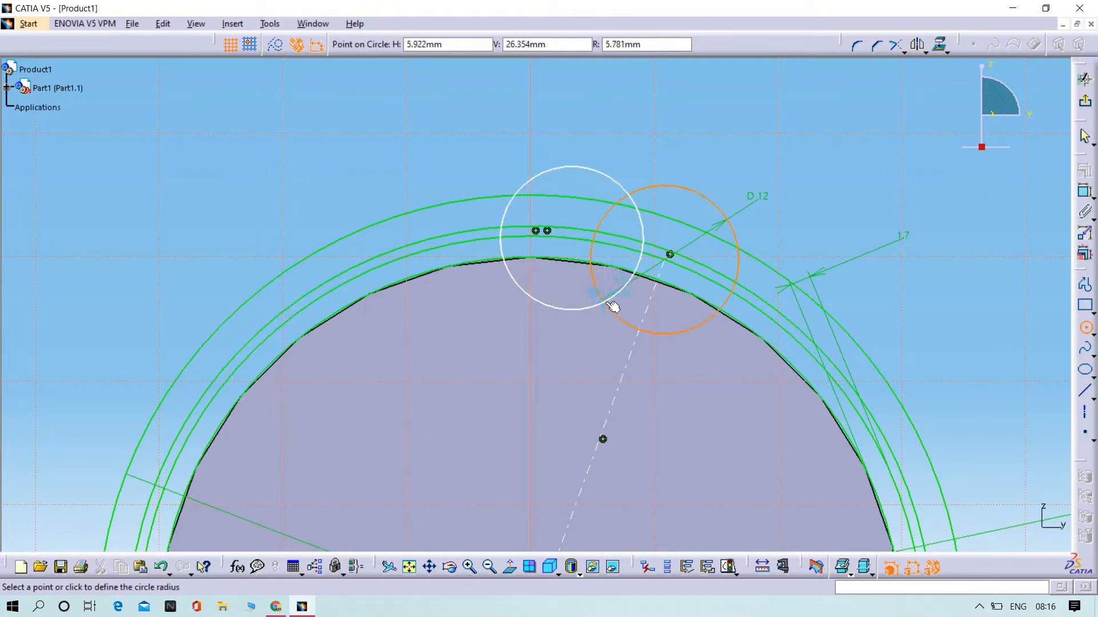
{"action": "left_click", "coordinate": [609, 296]}
{"action": "left_click", "coordinate": [1085, 191]}
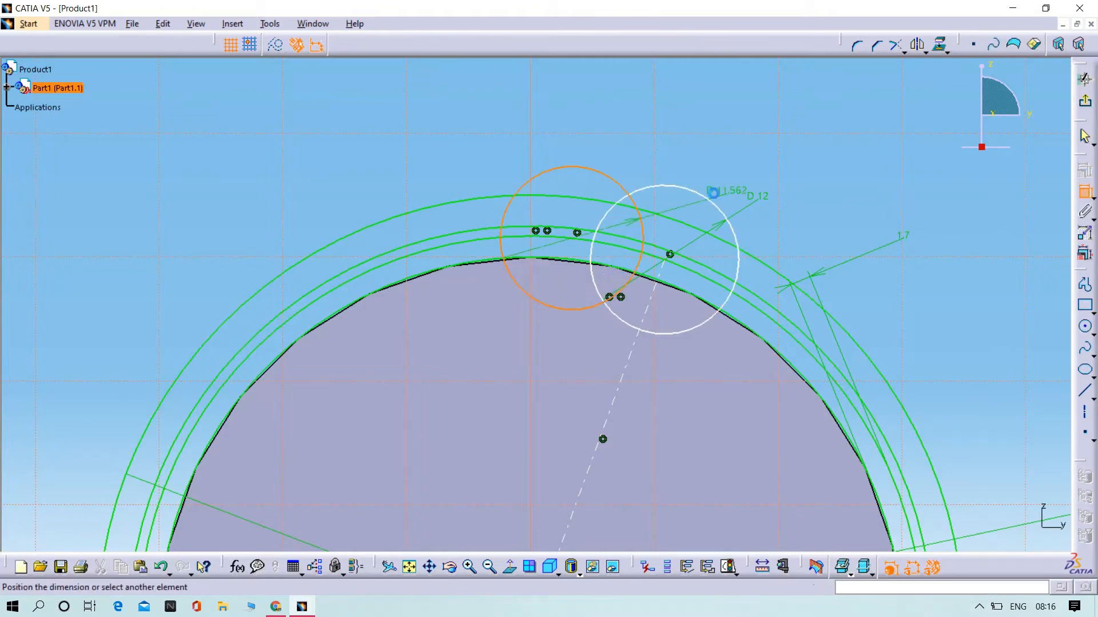
{"action": "left_click", "coordinate": [645, 135]}
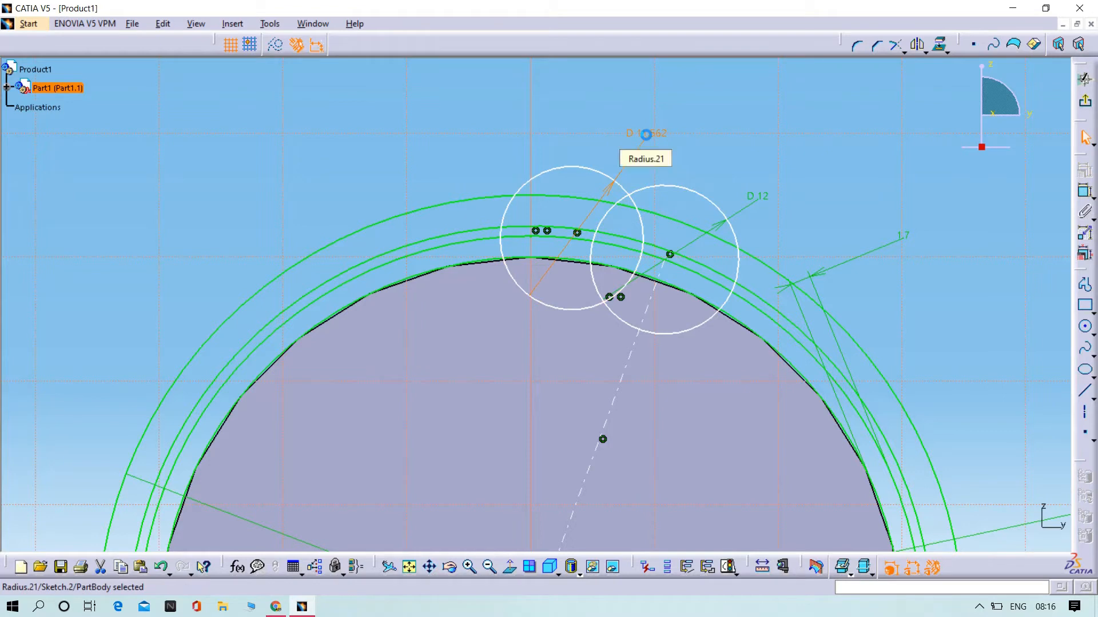
{"action": "double_click", "coordinate": [645, 135]}
{"action": "type", "text": "1"}
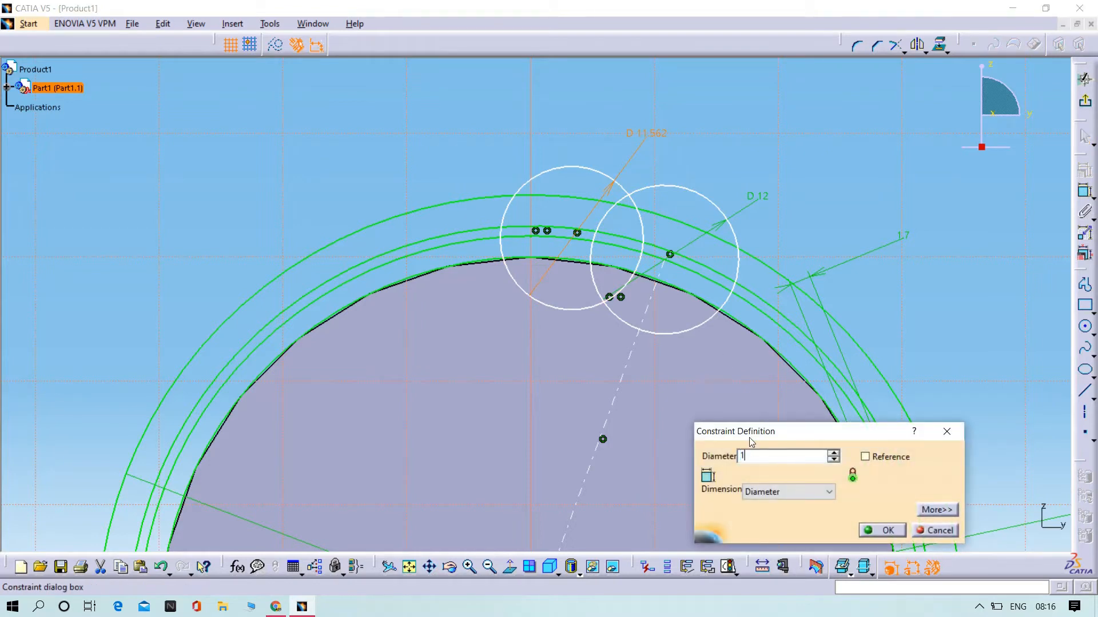
{"action": "type", "text": "2mm"}
{"action": "key", "text": "Return"}
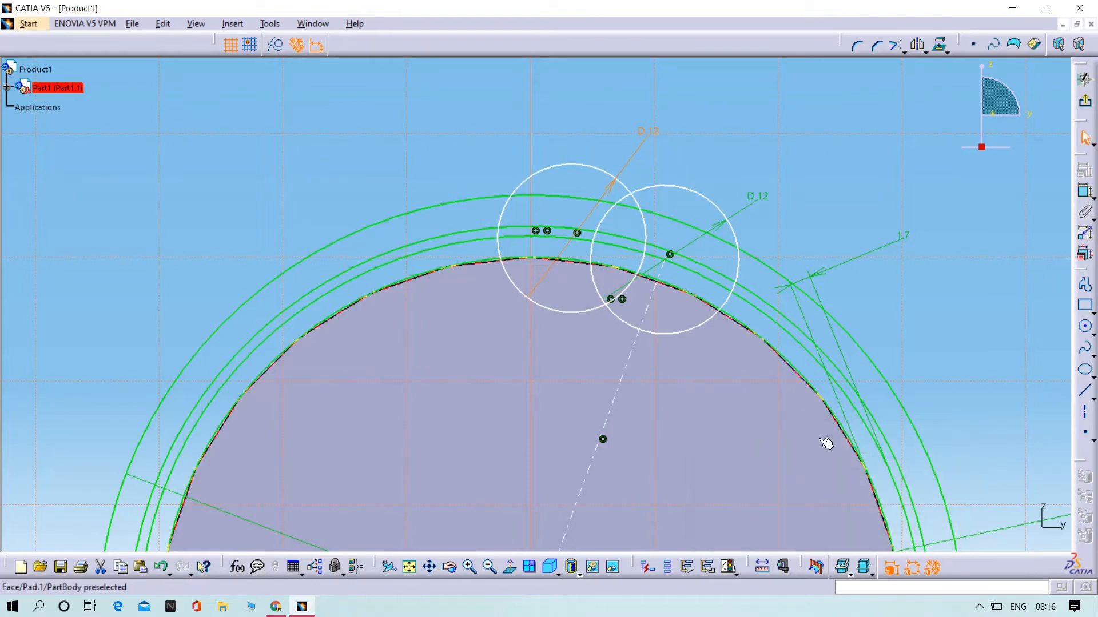
Step: Dimension the distance between the two overlapping 12 mm circles and set it to 5 mm
{"action": "left_click", "coordinate": [1085, 194]}
{"action": "left_click", "coordinate": [610, 215]}
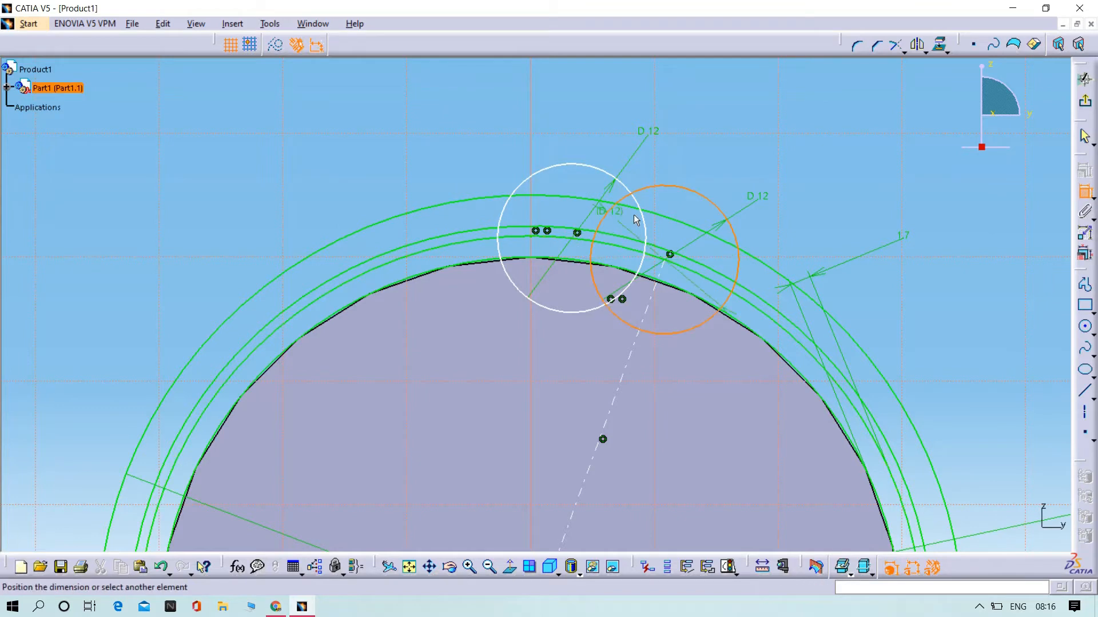
{"action": "left_click", "coordinate": [645, 223]}
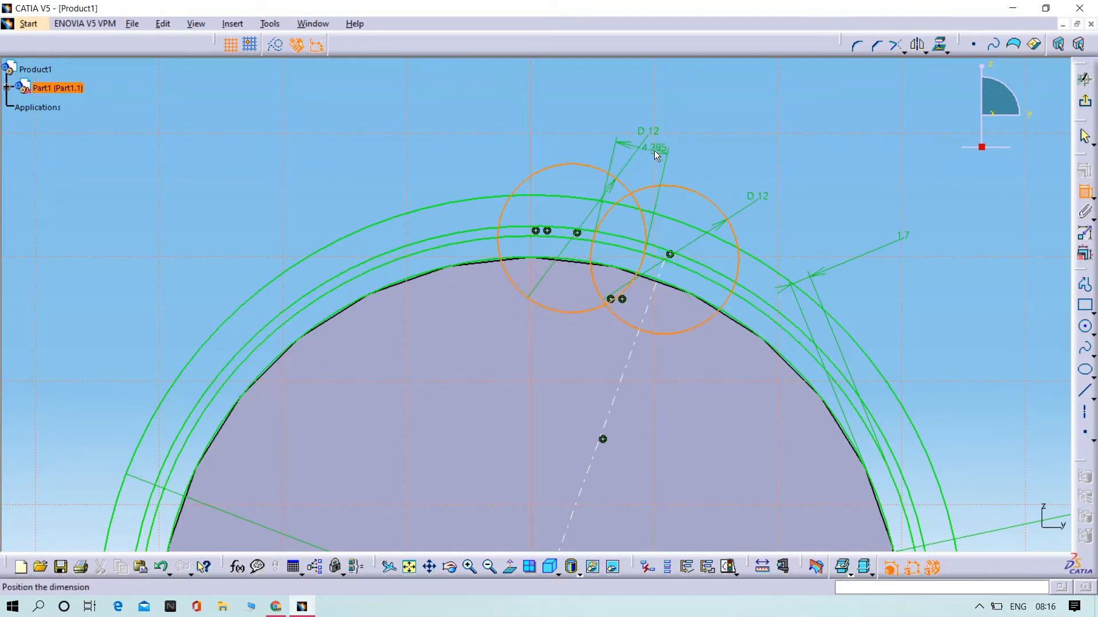
{"action": "left_click", "coordinate": [654, 150]}
{"action": "double_click", "coordinate": [654, 150]}
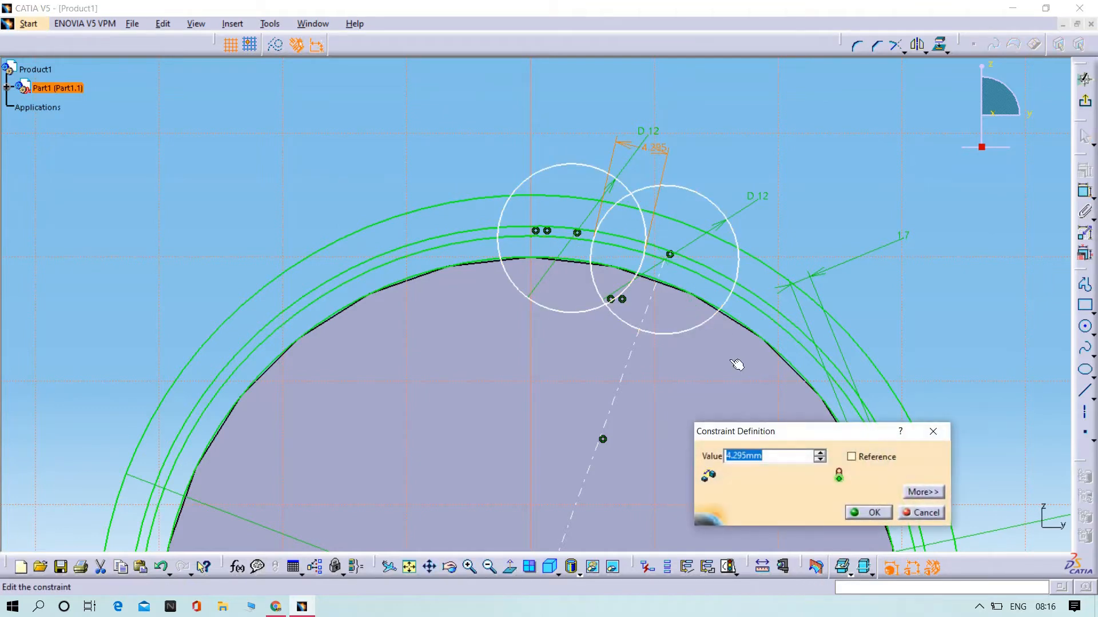
{"action": "key", "text": "Return"}
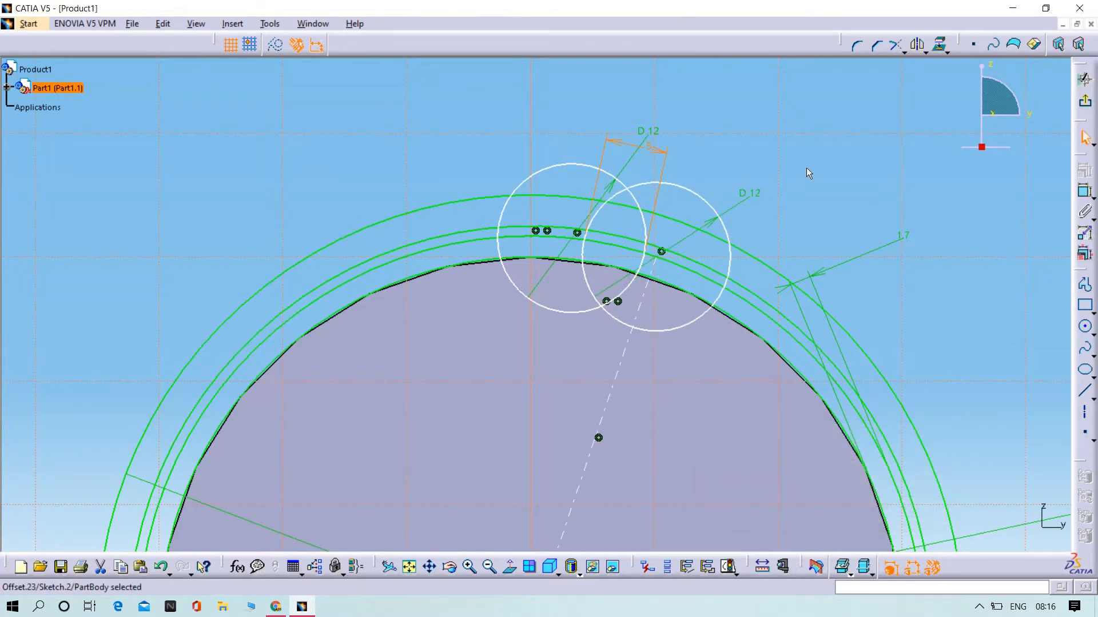
Step: Quick-trim the upper arcs of both overlapping 12 mm circles where they extend beyond the outermost gear circle
{"action": "mouse_move", "coordinate": [808, 173]}
{"action": "middle_mouse_down"}
{"action": "mouse_move", "coordinate": [767, 157]}
{"action": "mouse_move", "coordinate": [760, 108]}
{"action": "mouse_move", "coordinate": [692, 174]}
{"action": "mouse_move", "coordinate": [698, 164]}
{"action": "middle_mouse_up"}
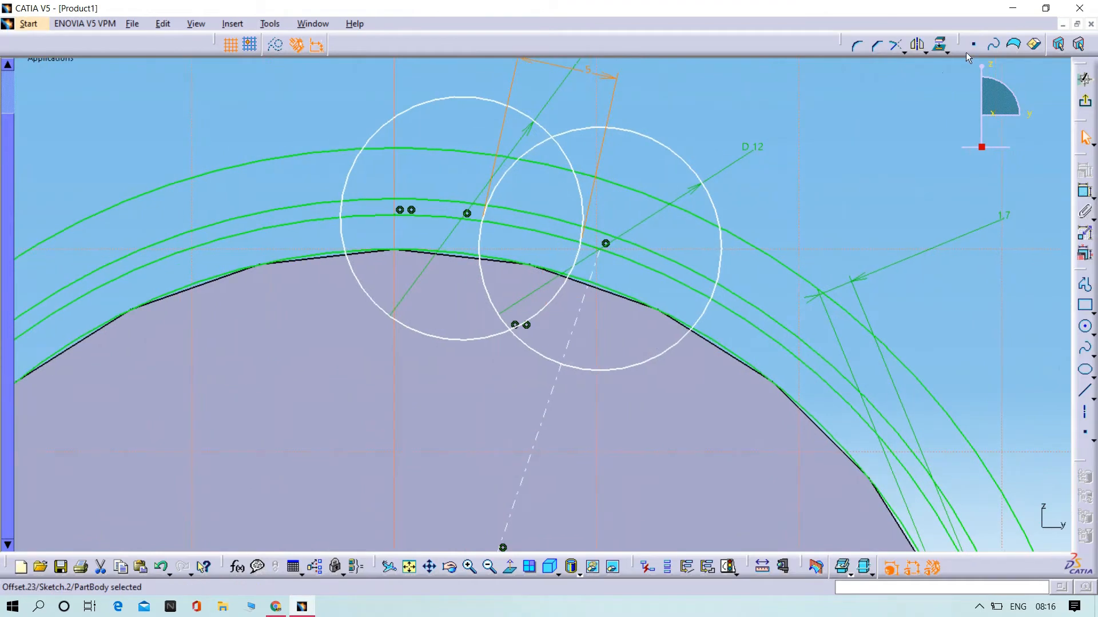
{"action": "left_click", "coordinate": [903, 49]}
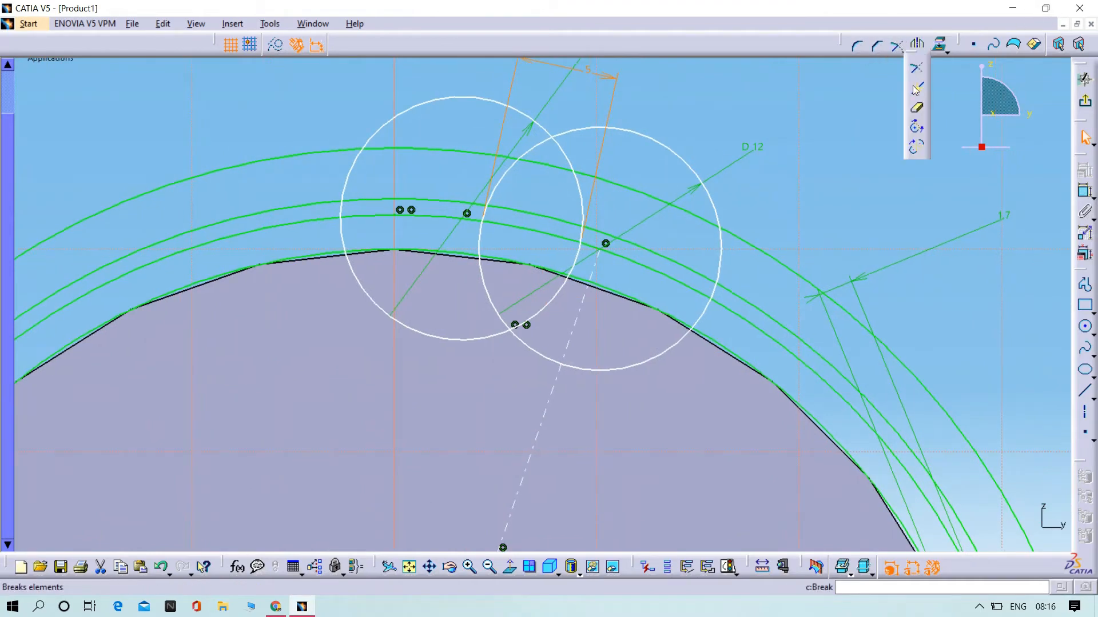
{"action": "left_click", "coordinate": [916, 113]}
{"action": "left_click", "coordinate": [383, 121]}
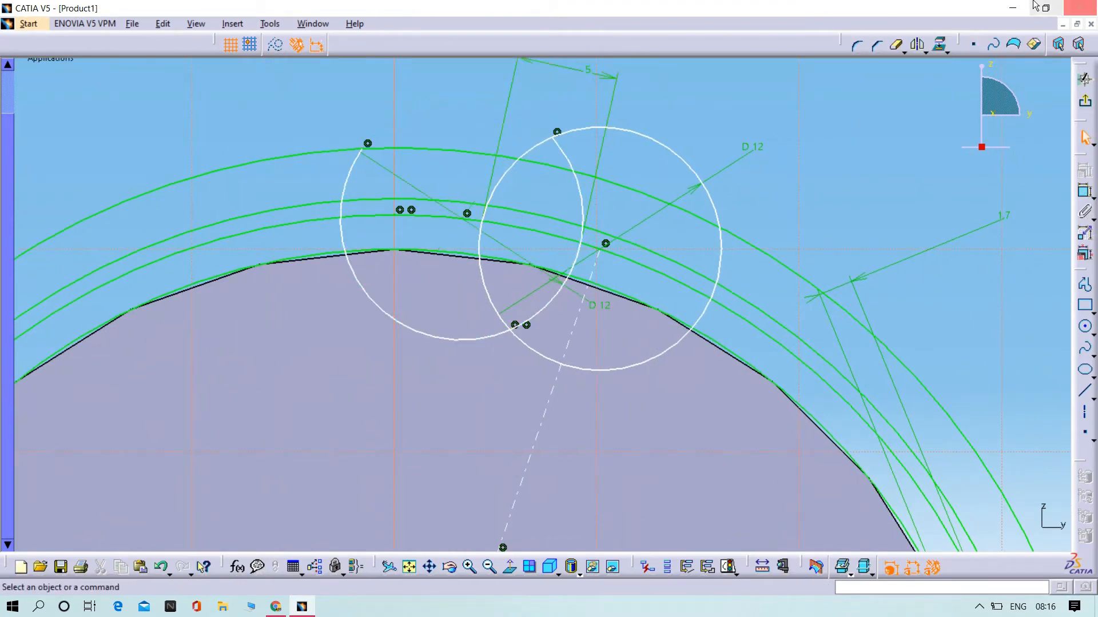
{"action": "left_click", "coordinate": [896, 46]}
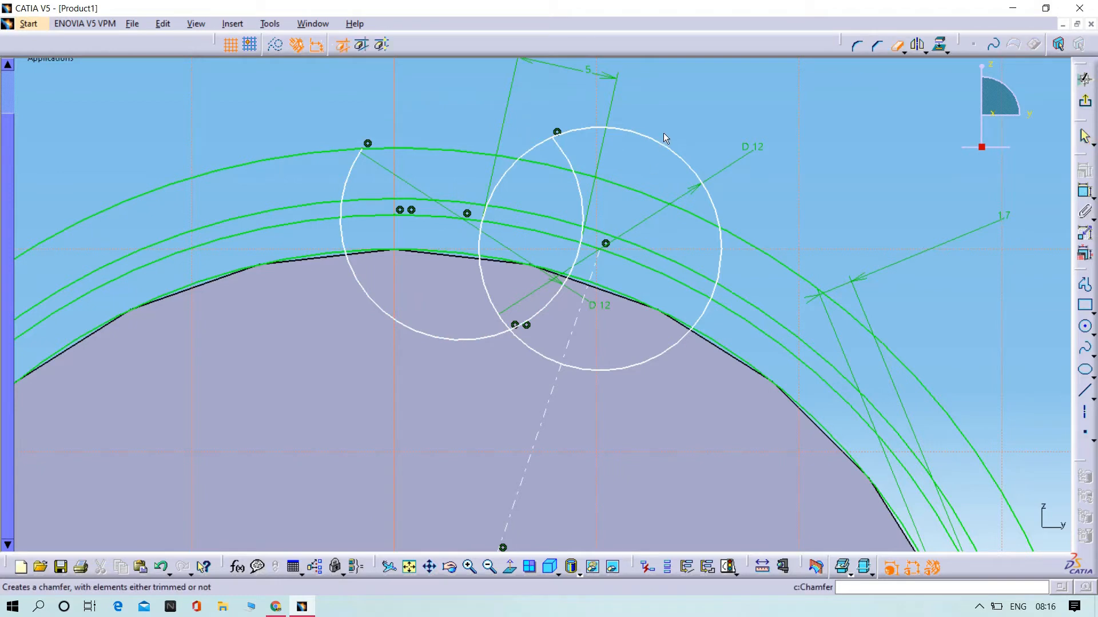
{"action": "left_click", "coordinate": [661, 147]}
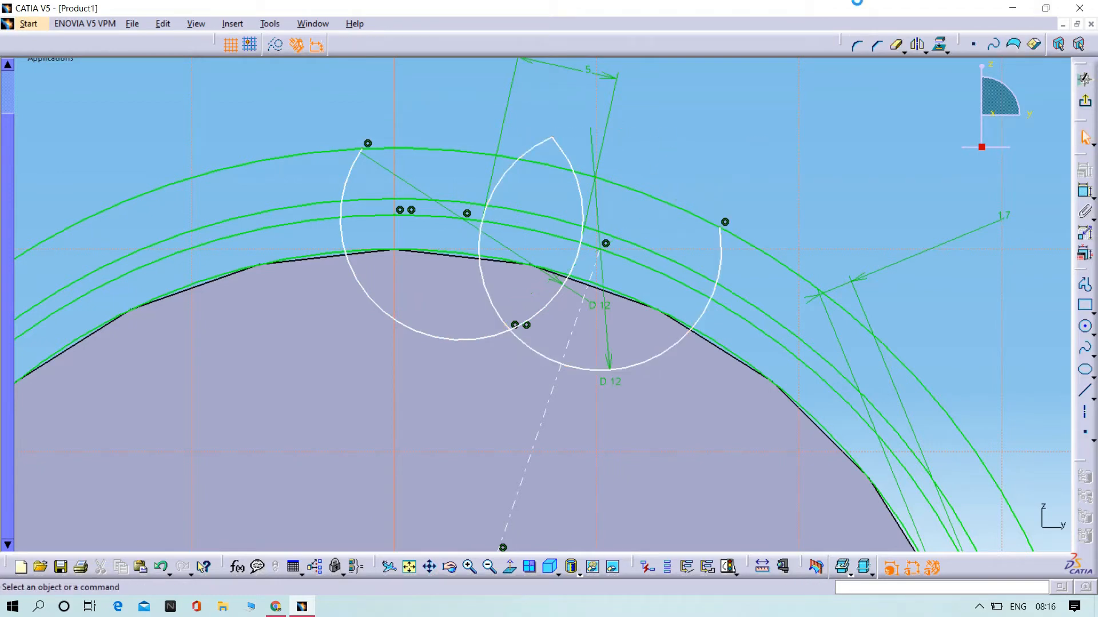
Step: Quick-trim the lower outer arcs of both 12 mm circles inside the base circle
{"action": "left_click", "coordinate": [898, 49]}
{"action": "left_click", "coordinate": [543, 359]}
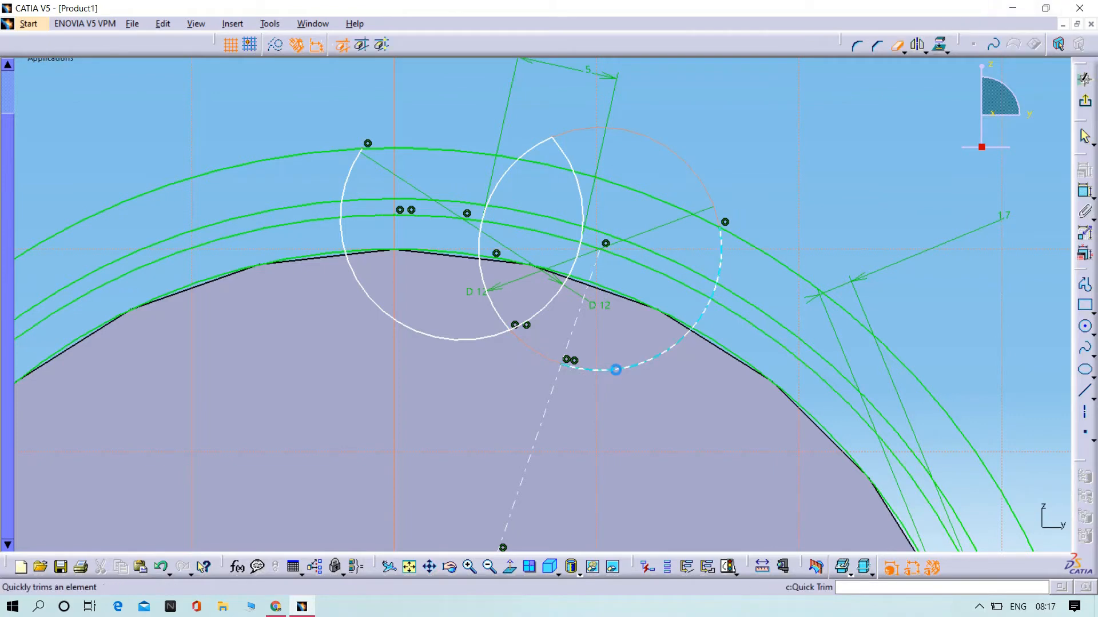
{"action": "left_click", "coordinate": [615, 370]}
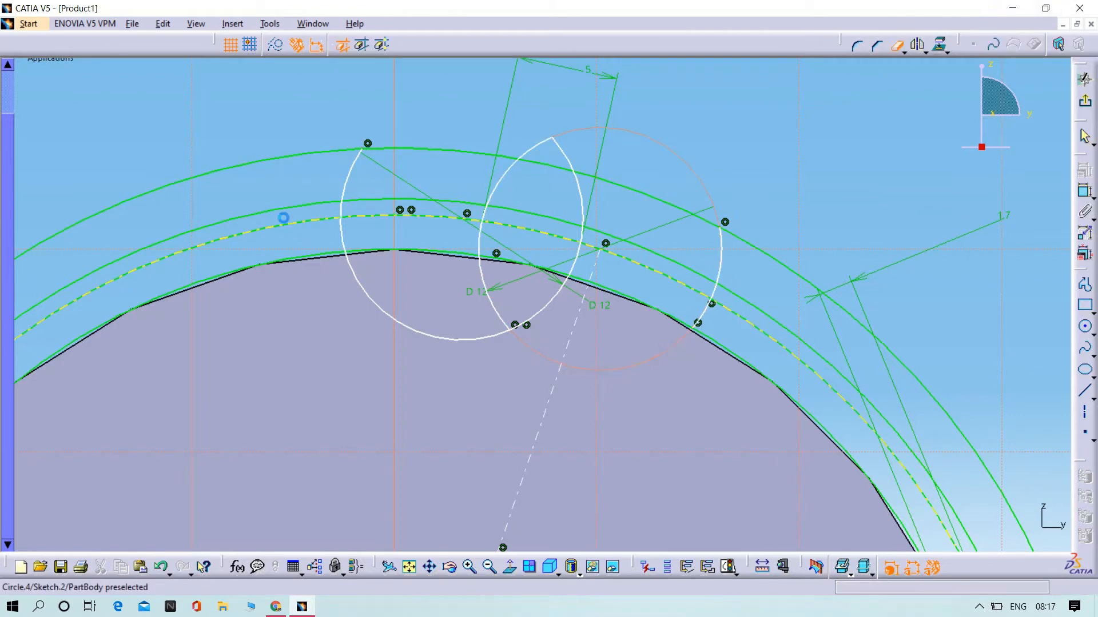
{"action": "left_click", "coordinate": [283, 218]}
{"action": "left_click", "coordinate": [372, 306]}
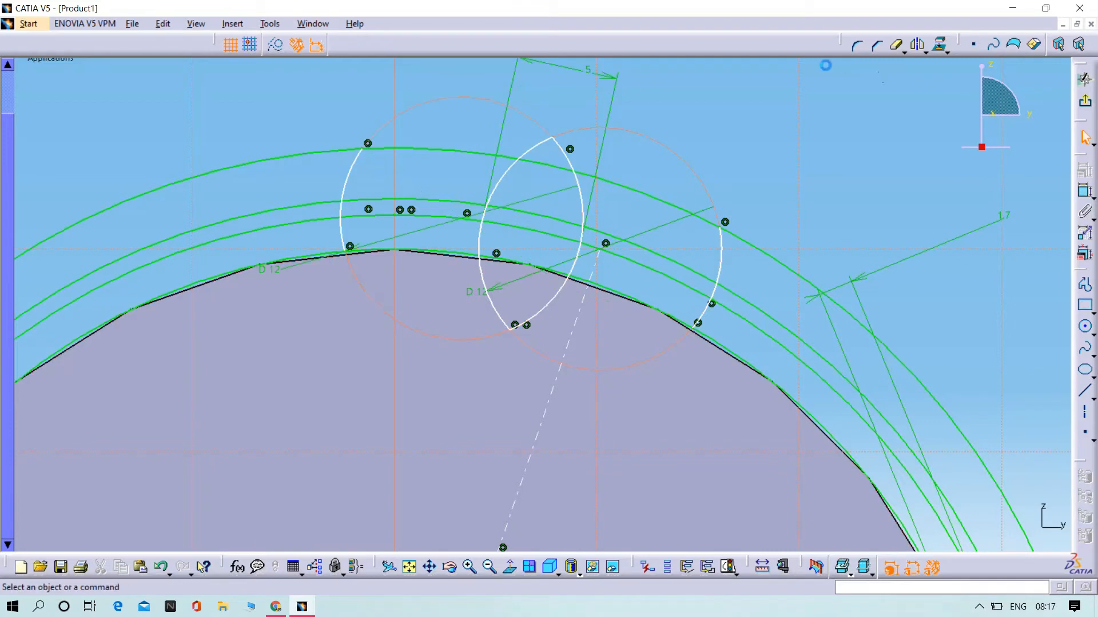
Step: Trim the two overlapping tooth flank arcs below the base circle and above the outermost circle
{"action": "left_click", "coordinate": [552, 309]}
{"action": "left_click", "coordinate": [896, 45]}
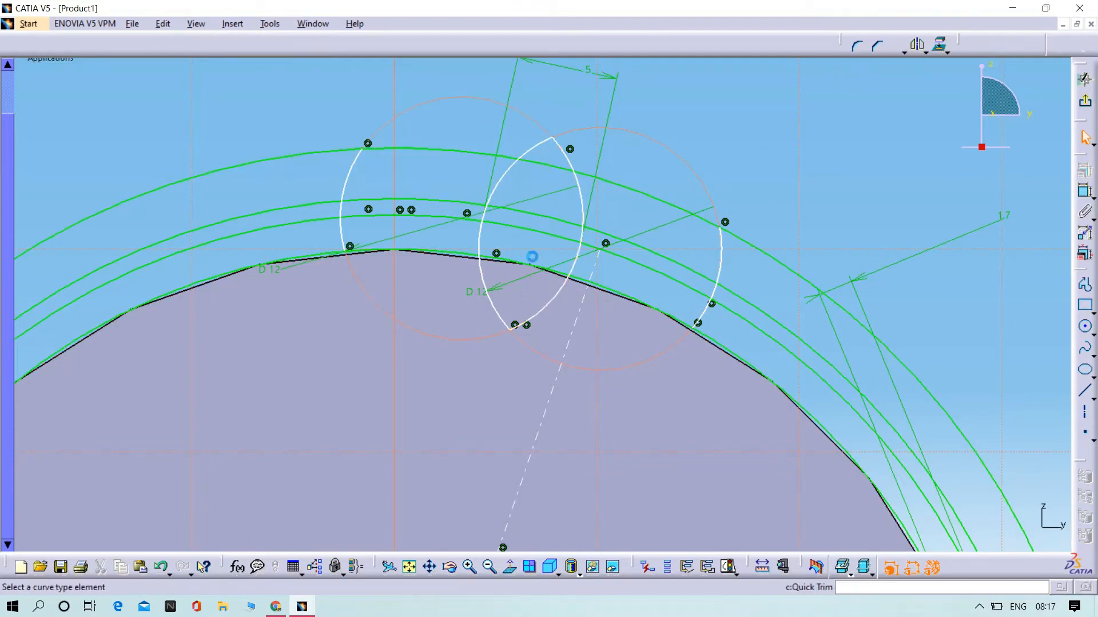
{"action": "left_click", "coordinate": [496, 310]}
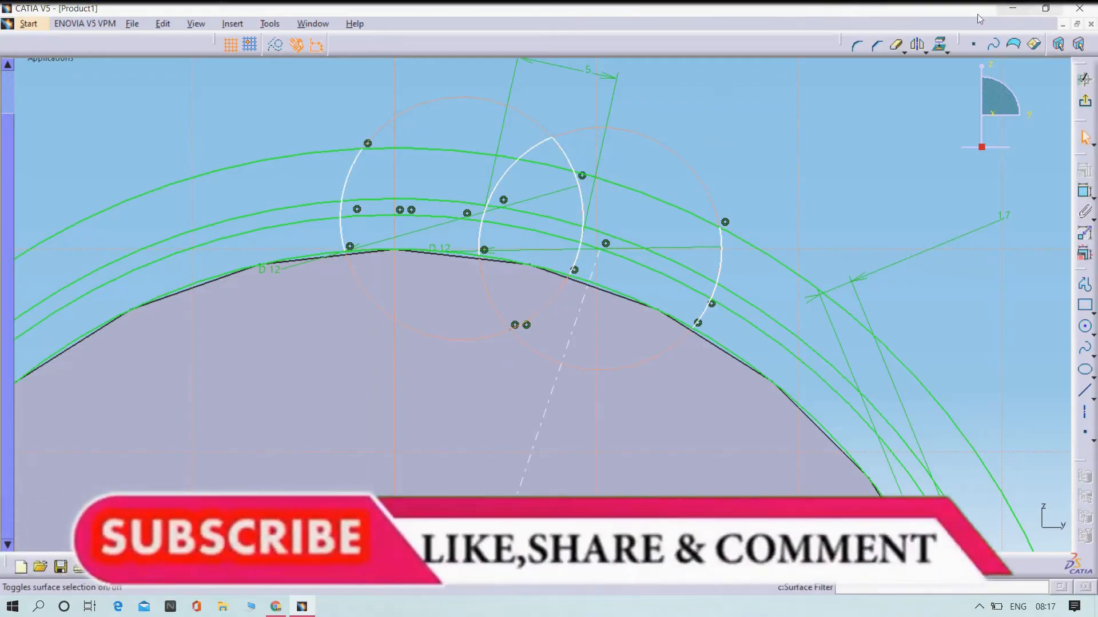
{"action": "left_click", "coordinate": [896, 45]}
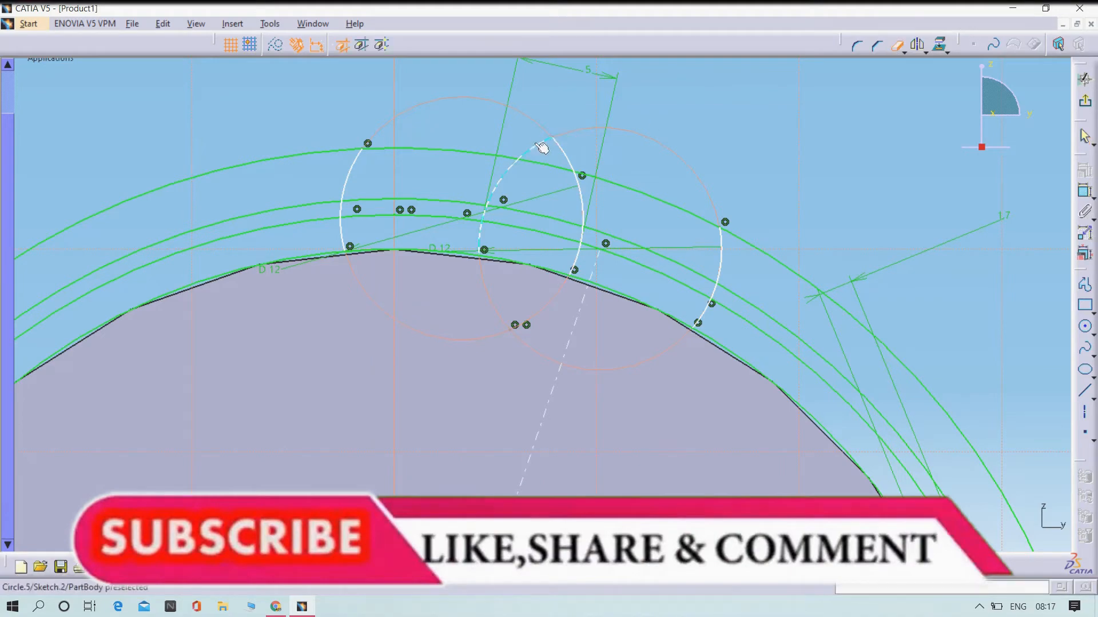
{"action": "left_click", "coordinate": [542, 148]}
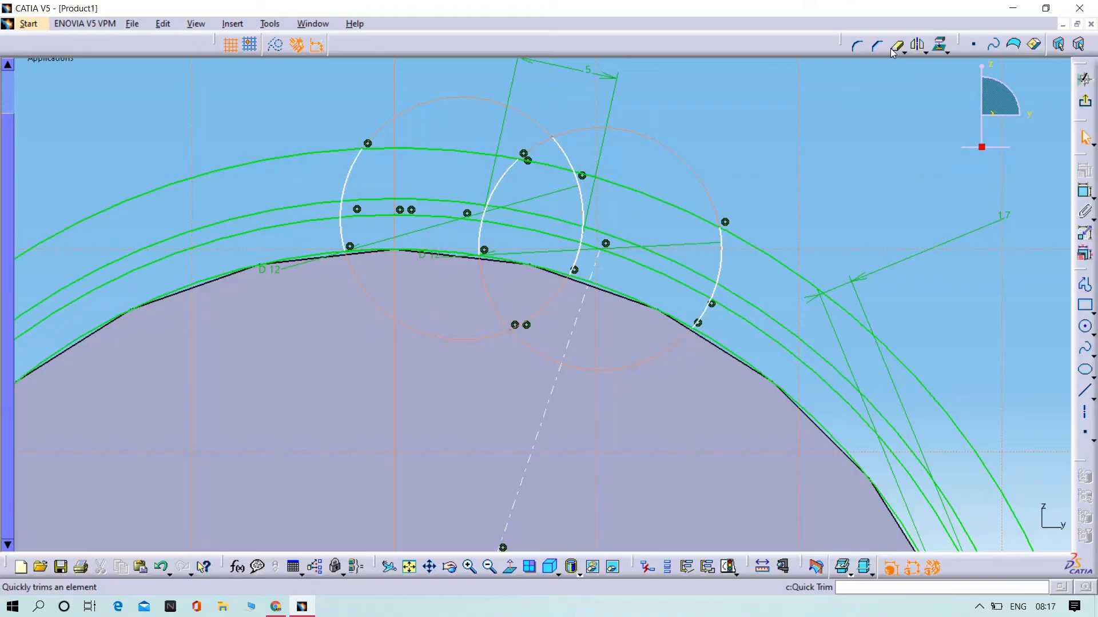
{"action": "left_click", "coordinate": [896, 44]}
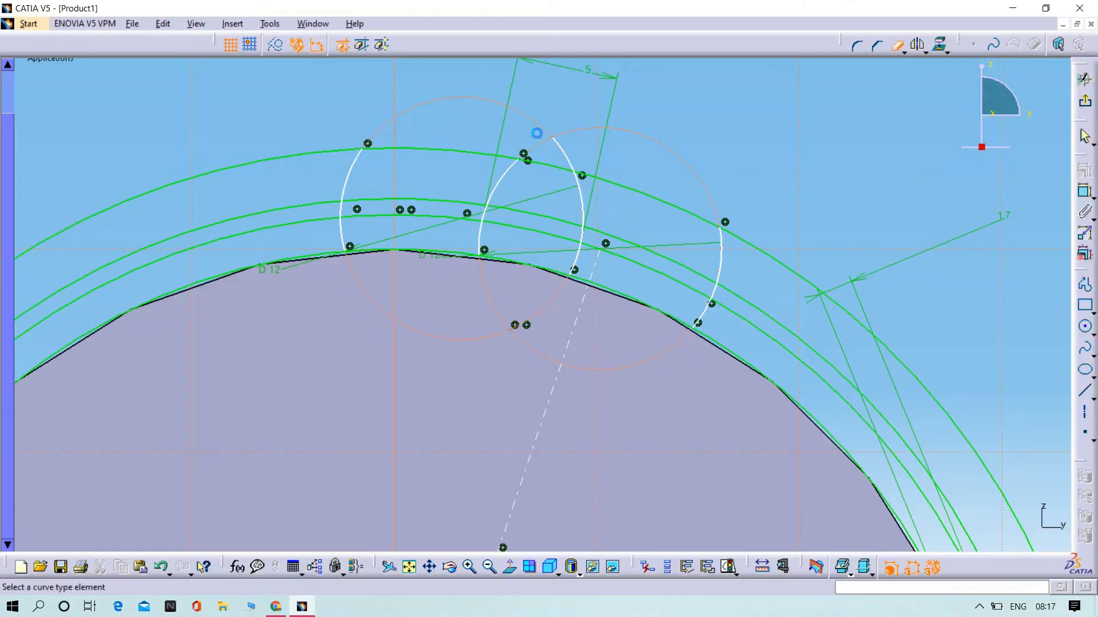
{"action": "left_click", "coordinate": [565, 159]}
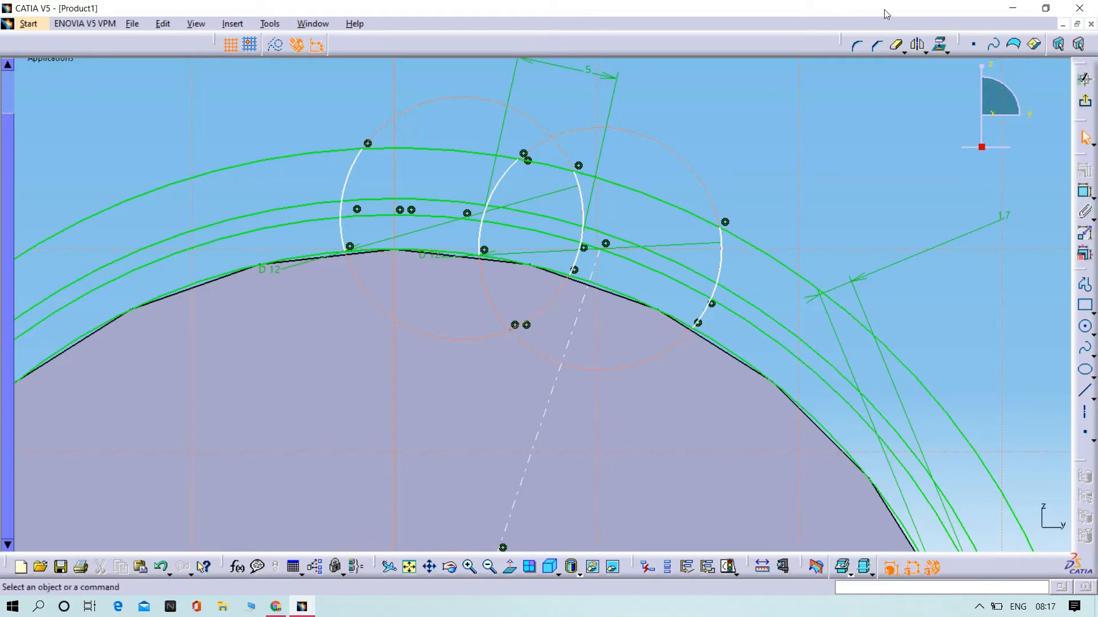
Step: Trim the upper piece of the leftover arc left of the tooth and remove the whole leftover arc right of it
{"action": "left_click", "coordinate": [896, 45]}
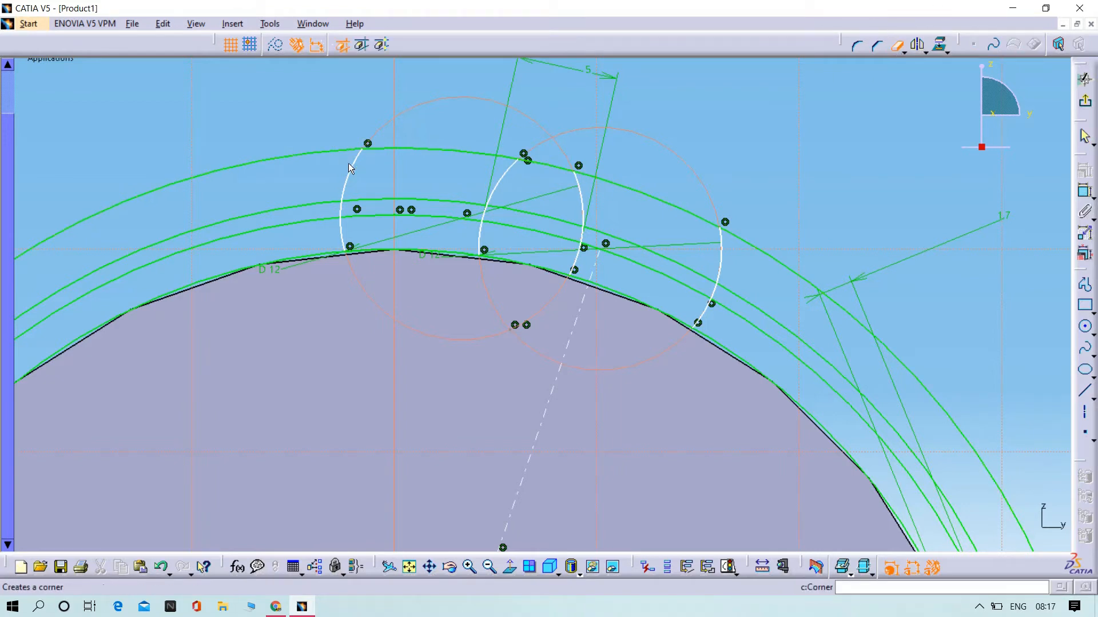
{"action": "left_click", "coordinate": [350, 166]}
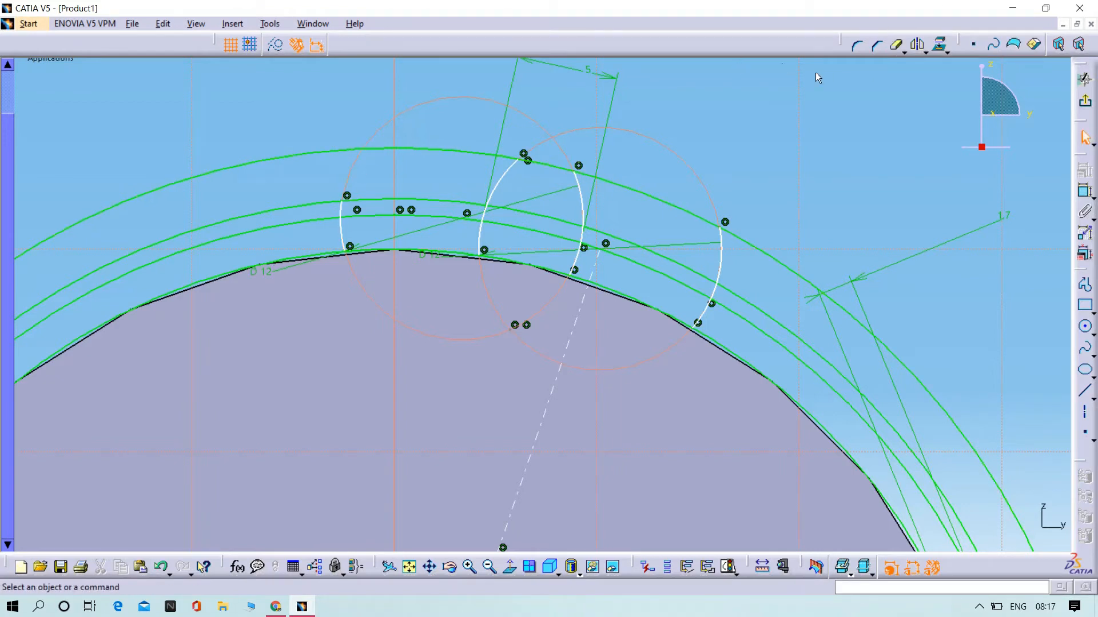
{"action": "left_click", "coordinate": [896, 44]}
{"action": "left_click", "coordinate": [724, 254]}
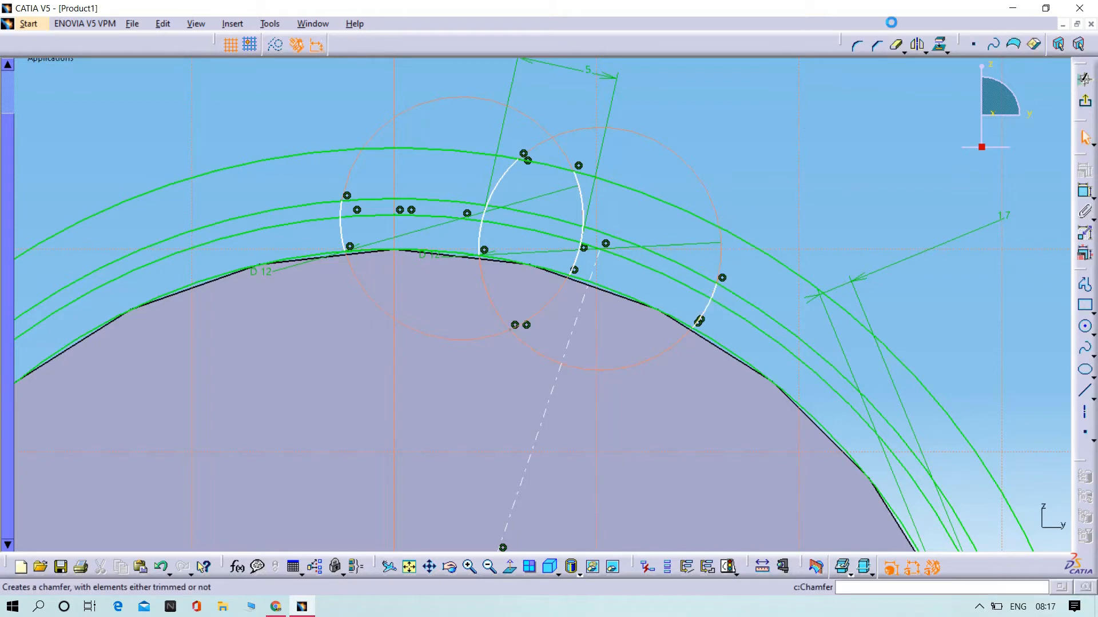
{"action": "left_click", "coordinate": [897, 45]}
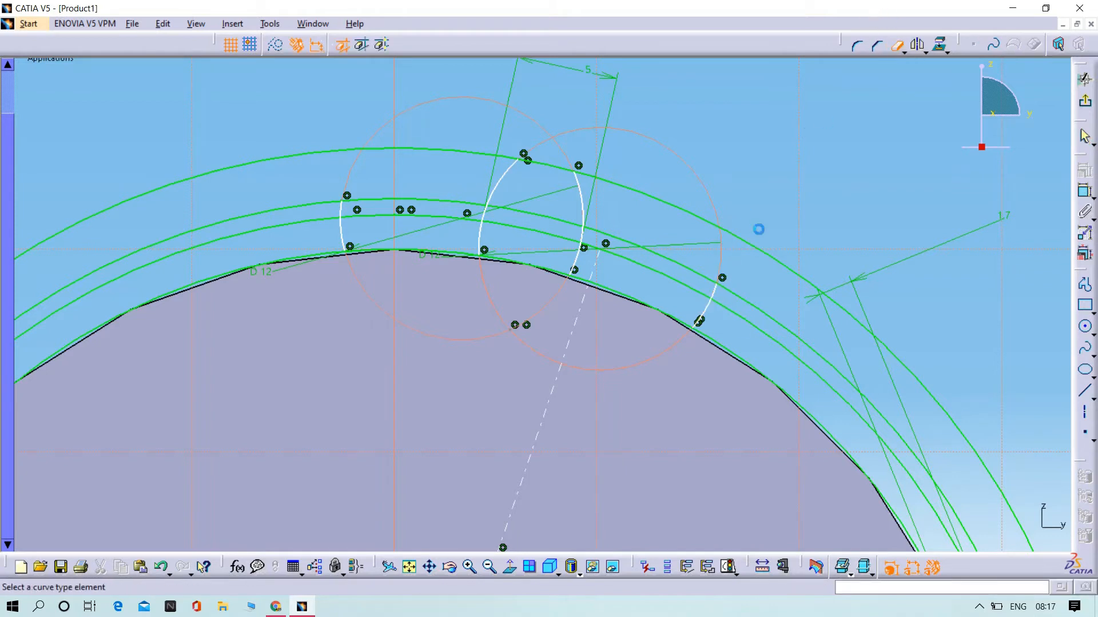
{"action": "left_click", "coordinate": [704, 320]}
{"action": "left_click", "coordinate": [900, 47]}
{"action": "left_click", "coordinate": [718, 295]}
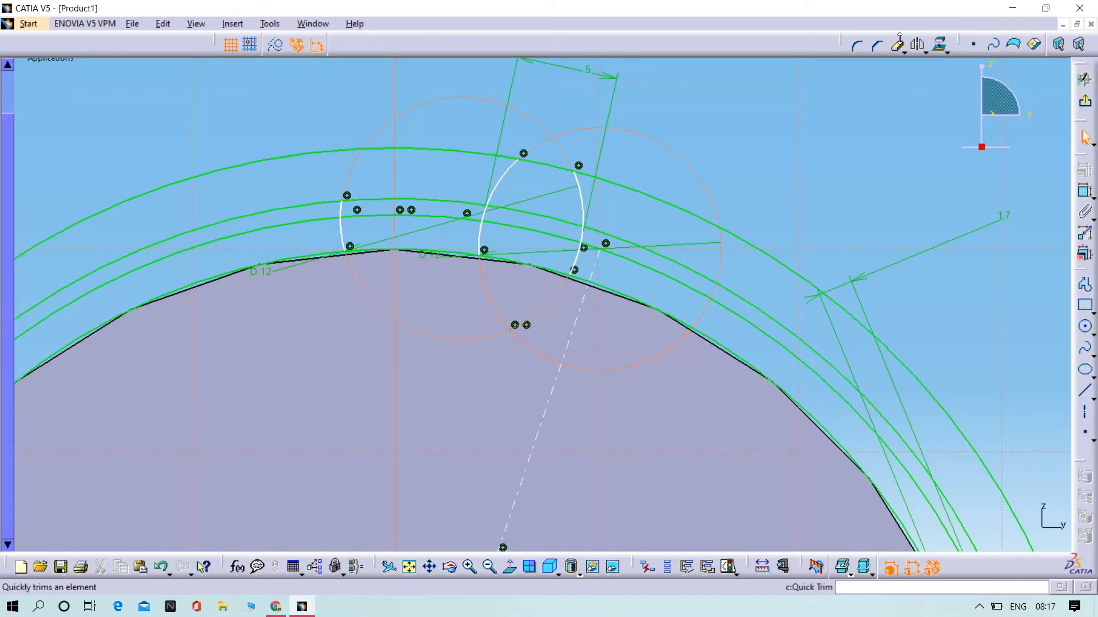
Step: Quick-trim the remaining pieces of the leftover arc left of the tooth
{"action": "left_click", "coordinate": [342, 213]}
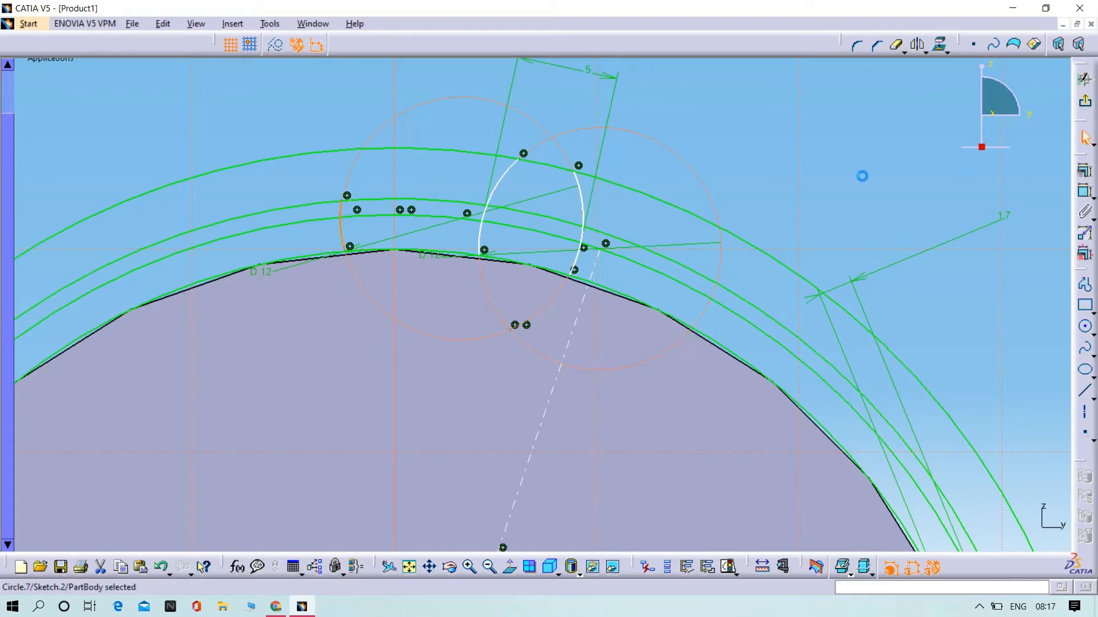
{"action": "left_click", "coordinate": [895, 45]}
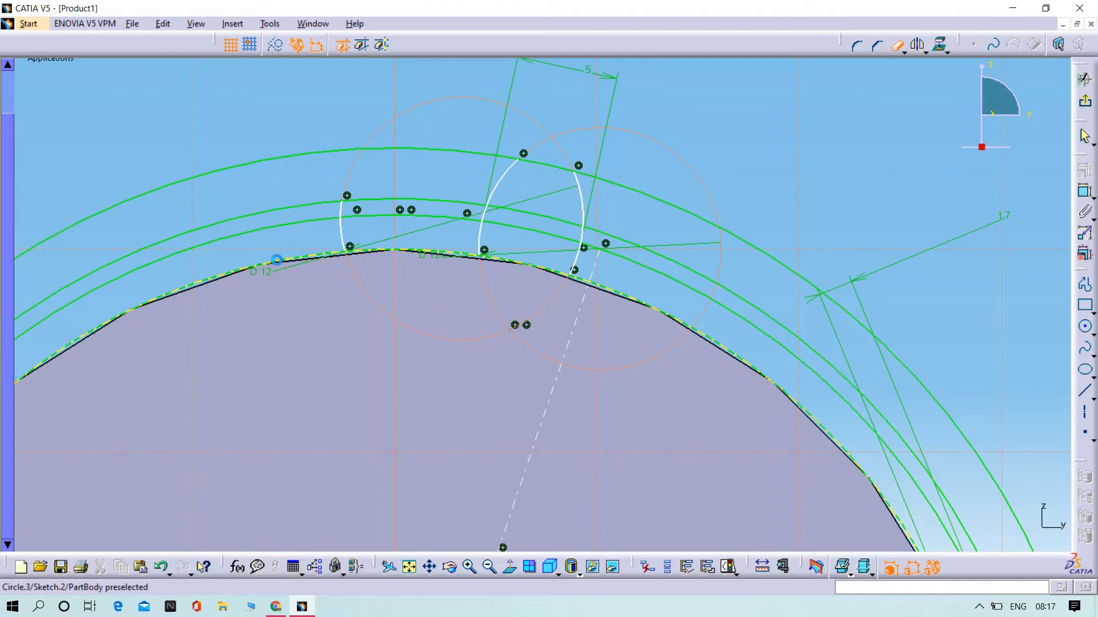
{"action": "left_click", "coordinate": [350, 238]}
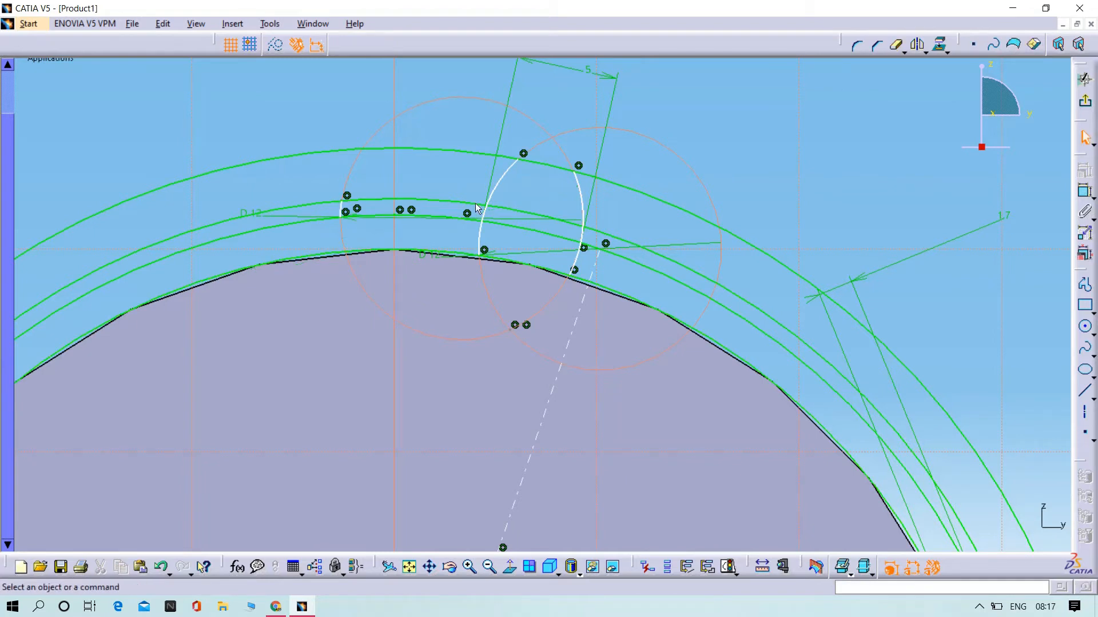
{"action": "left_click", "coordinate": [898, 47]}
{"action": "left_click", "coordinate": [345, 213]}
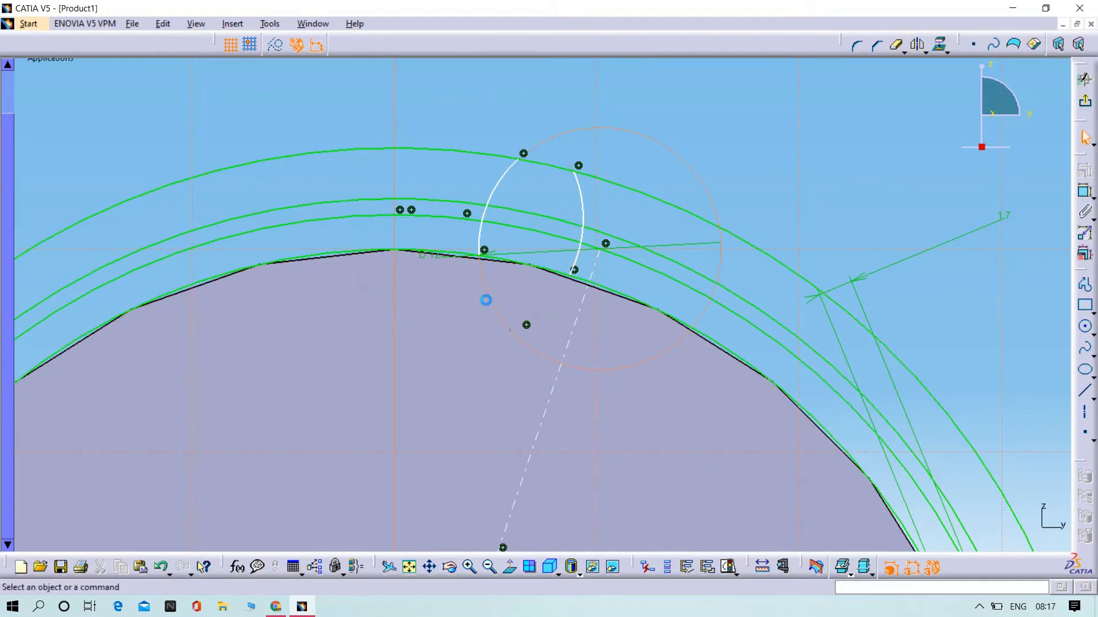
Step: Convert the circle nearest the base circle, which passes through the 12 mm circles' centres, to a construction element
{"action": "mouse_move", "coordinate": [643, 355]}
{"action": "middle_mouse_down"}
{"action": "mouse_move", "coordinate": [584, 272]}
{"action": "mouse_move", "coordinate": [584, 245]}
{"action": "mouse_move", "coordinate": [625, 172]}
{"action": "middle_mouse_up"}
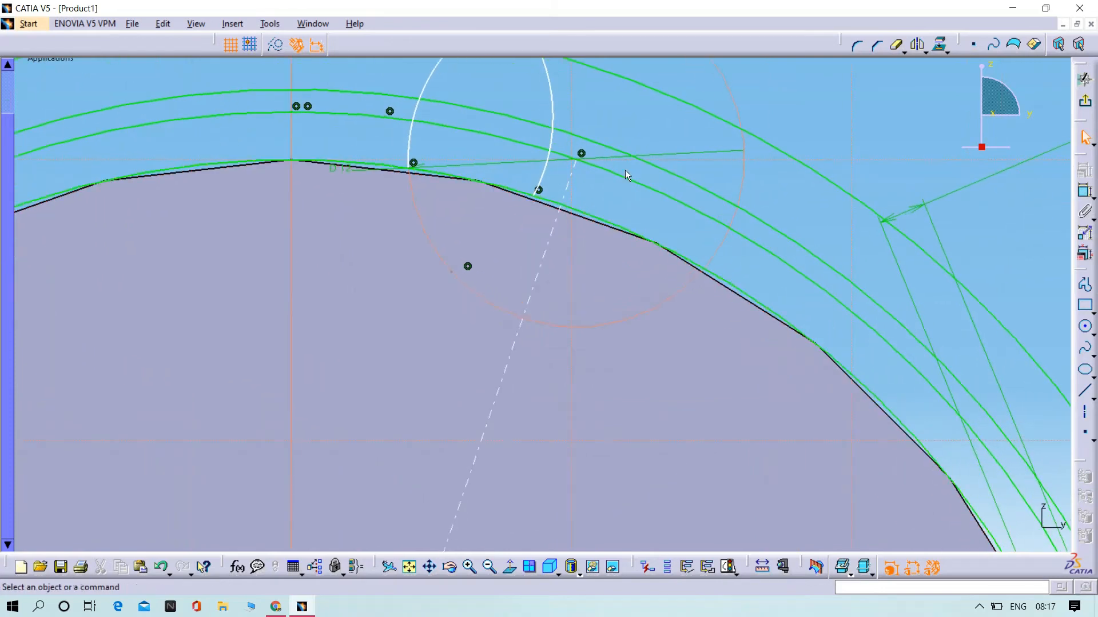
{"action": "left_click", "coordinate": [622, 180]}
{"action": "left_click", "coordinate": [275, 46]}
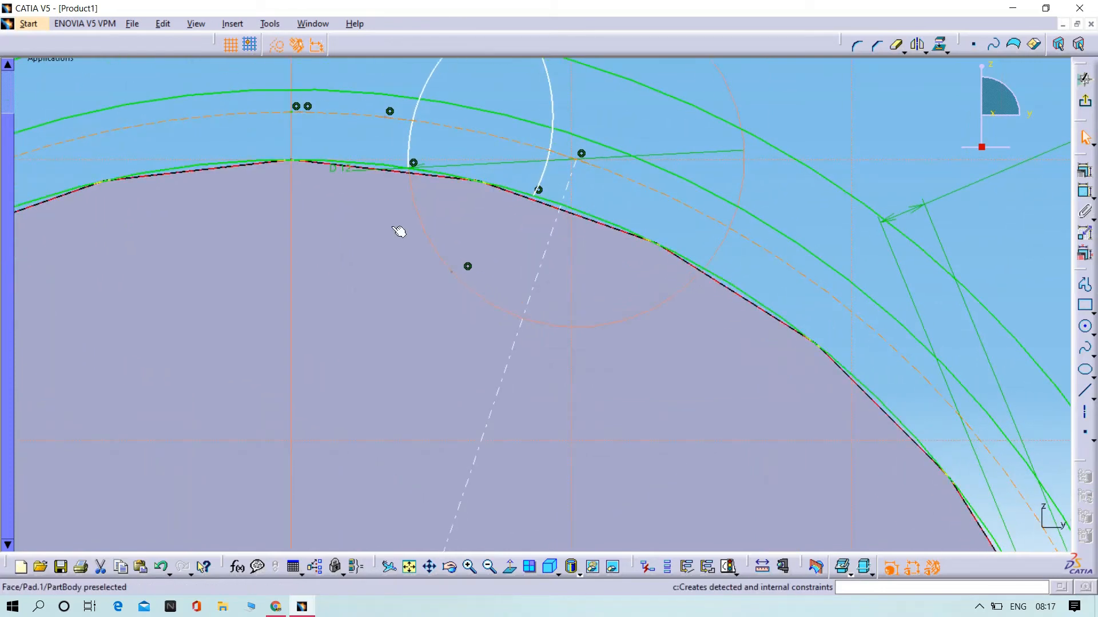
Step: Trim the outermost circle so only the tooth tip between the two flank arcs is kept
{"action": "middle_click_drag", "start_coordinate": [472, 204], "coordinate": [441, 381]}
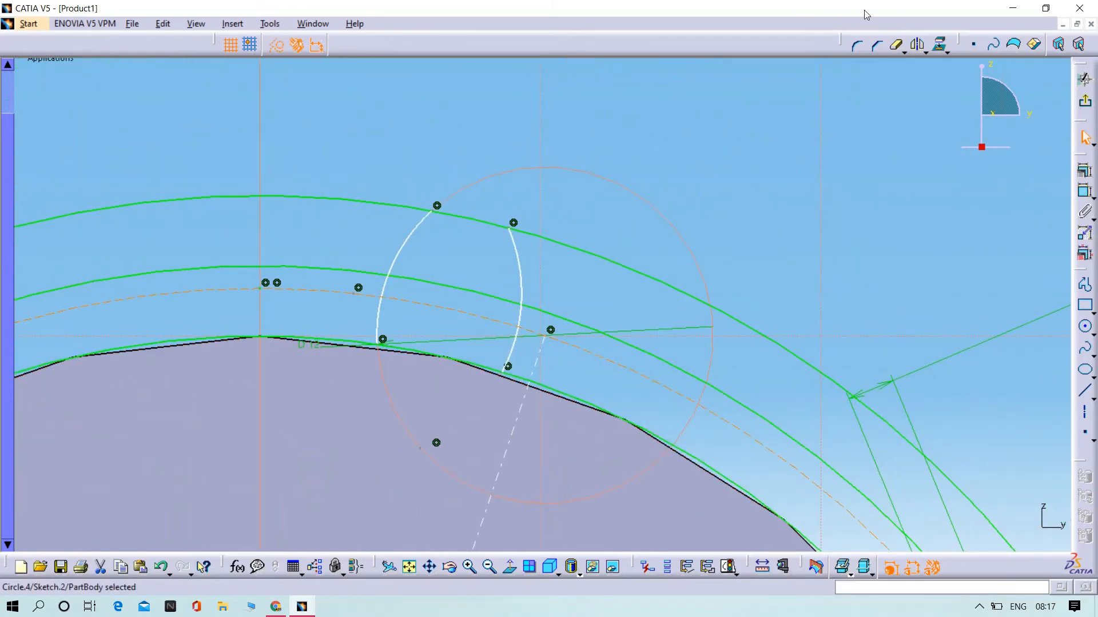
{"action": "left_click", "coordinate": [895, 45]}
{"action": "left_click", "coordinate": [583, 254]}
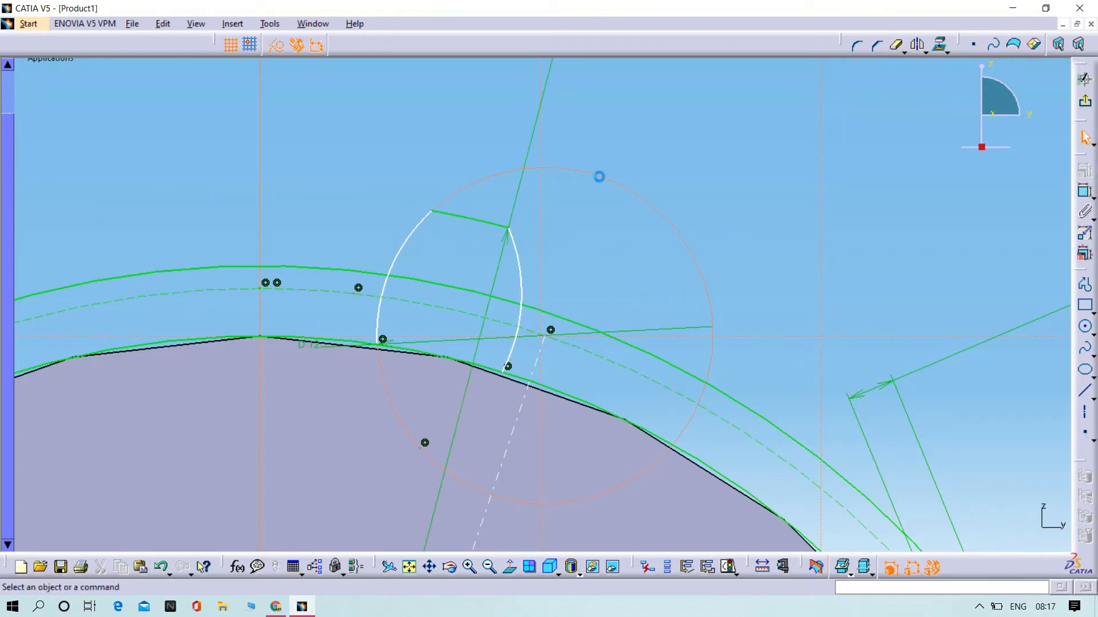
Step: Dimension the tooth tip width between the upper endpoints of the two flank arcs and set it to 2.5 mm
{"action": "mouse_move", "coordinate": [558, 262]}
{"action": "middle_mouse_down"}
{"action": "mouse_move", "coordinate": [561, 248]}
{"action": "mouse_move", "coordinate": [569, 265]}
{"action": "middle_mouse_up"}
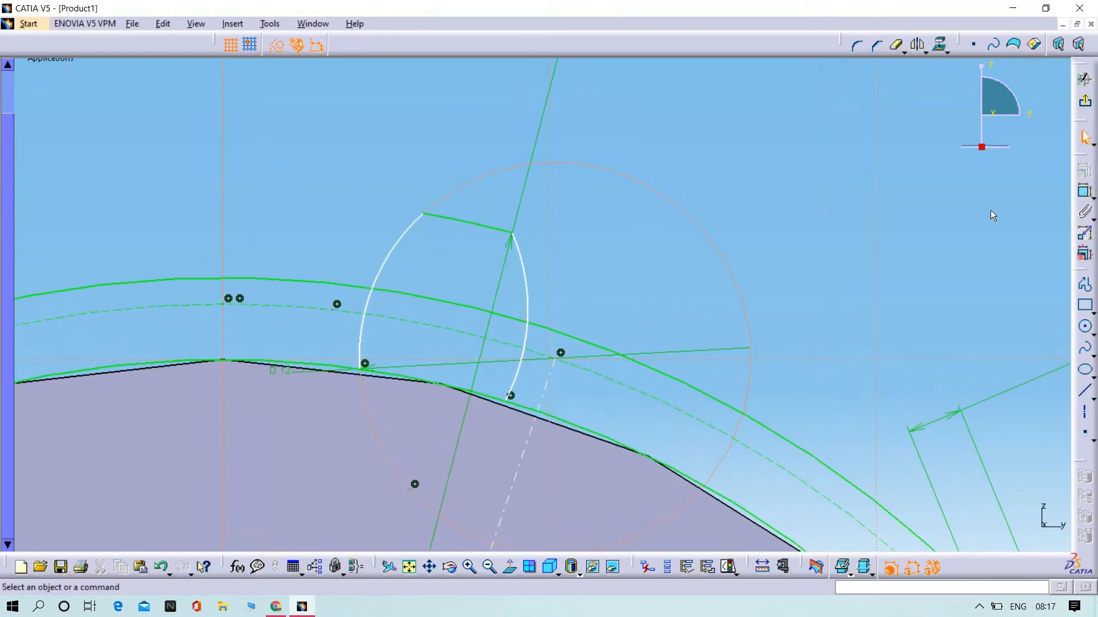
{"action": "left_click", "coordinate": [1086, 195]}
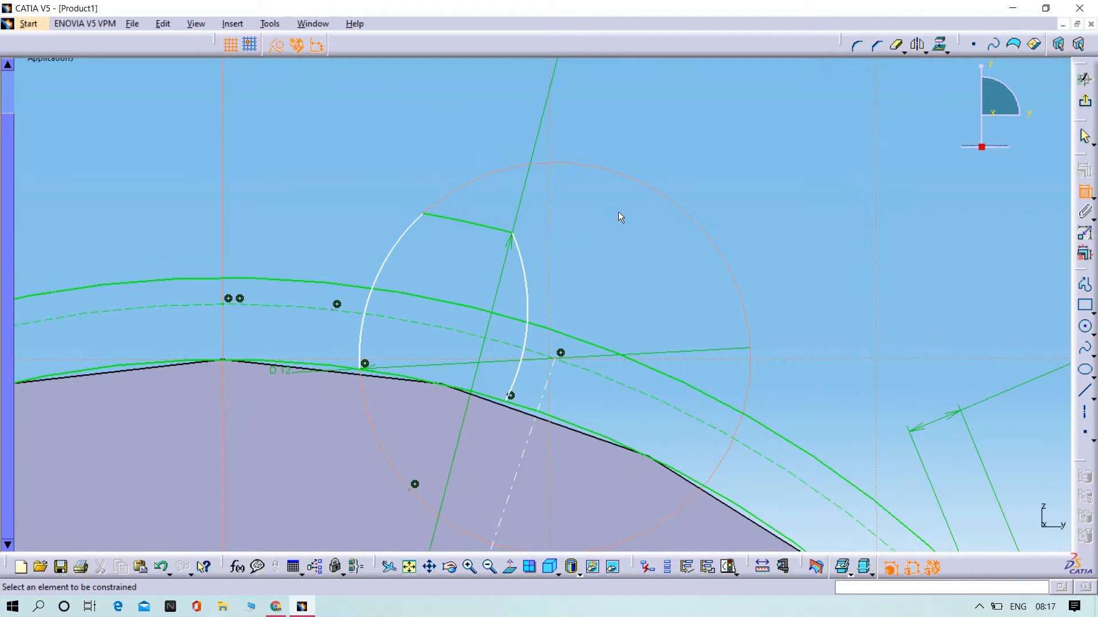
{"action": "left_click", "coordinate": [456, 221]}
{"action": "key", "text": "Escape"}
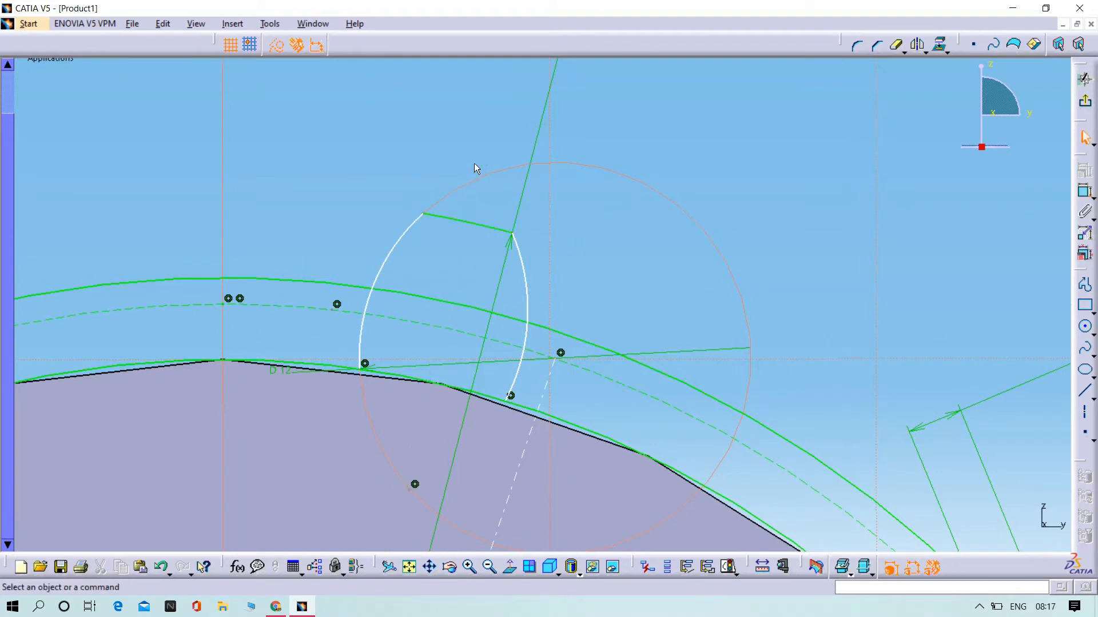
{"action": "left_click", "coordinate": [1085, 191]}
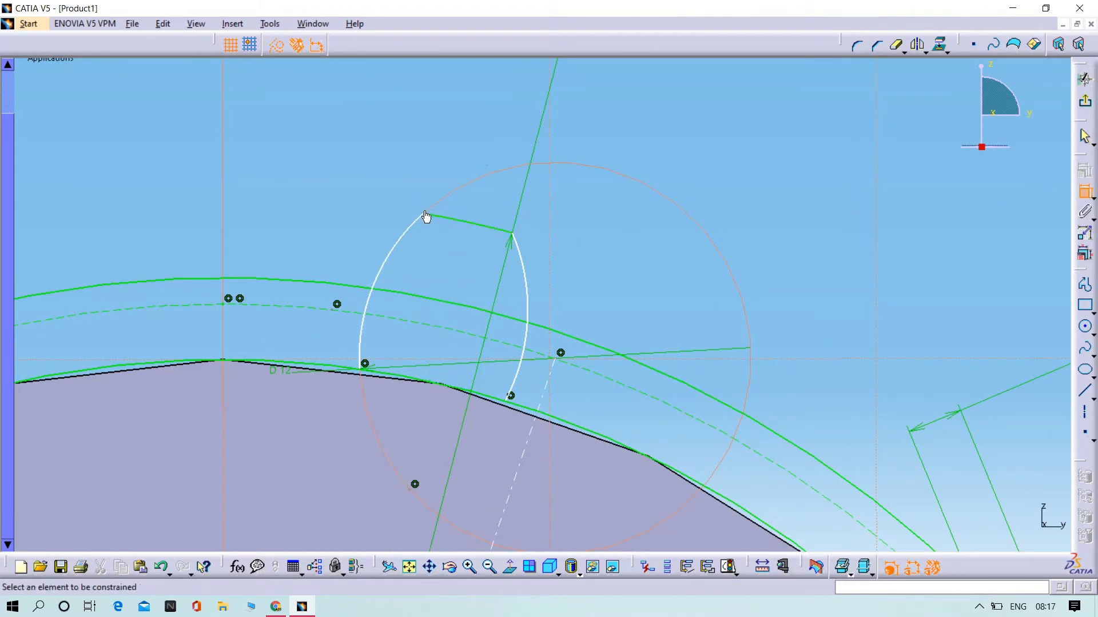
{"action": "left_click", "coordinate": [426, 216]}
{"action": "left_click", "coordinate": [513, 234]}
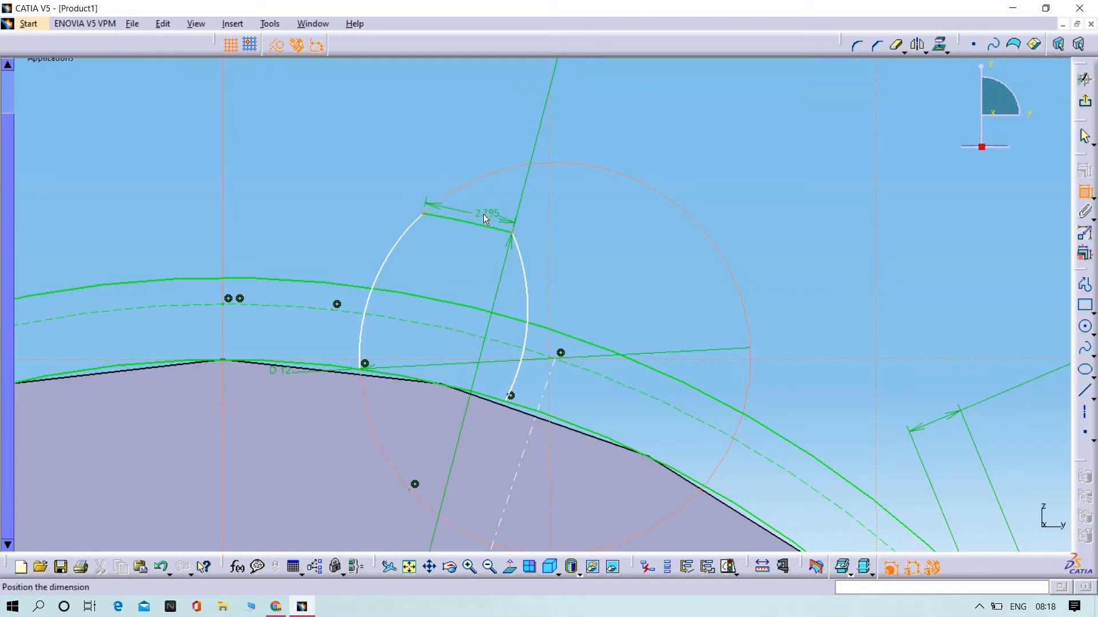
{"action": "left_click", "coordinate": [468, 163]}
{"action": "double_click", "coordinate": [467, 164]}
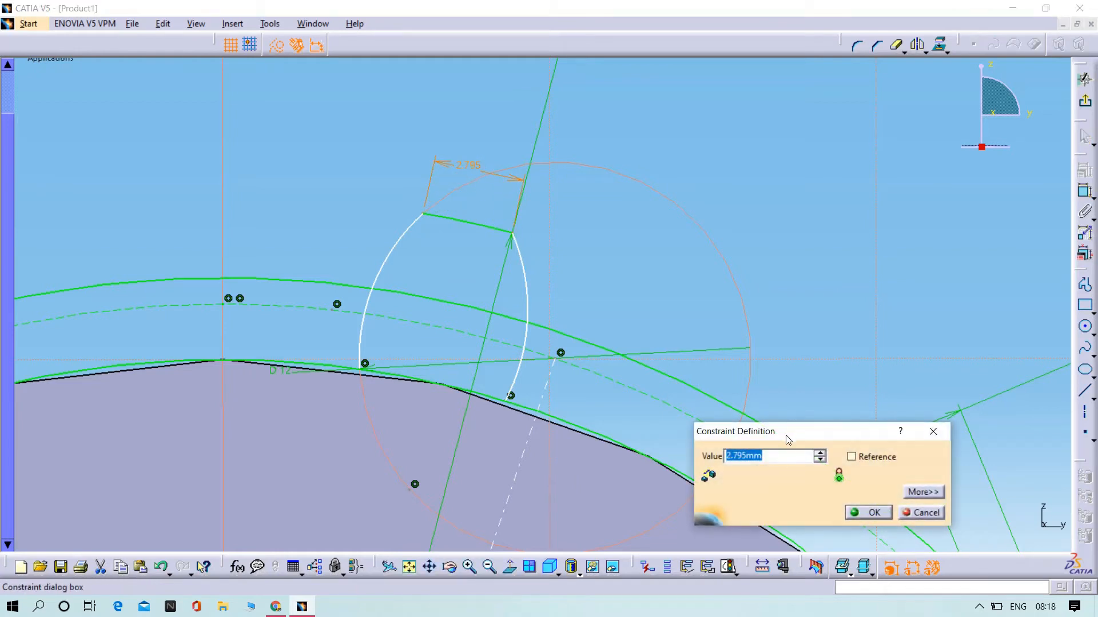
{"action": "type", "text": "2.5"}
{"action": "key", "text": "Return"}
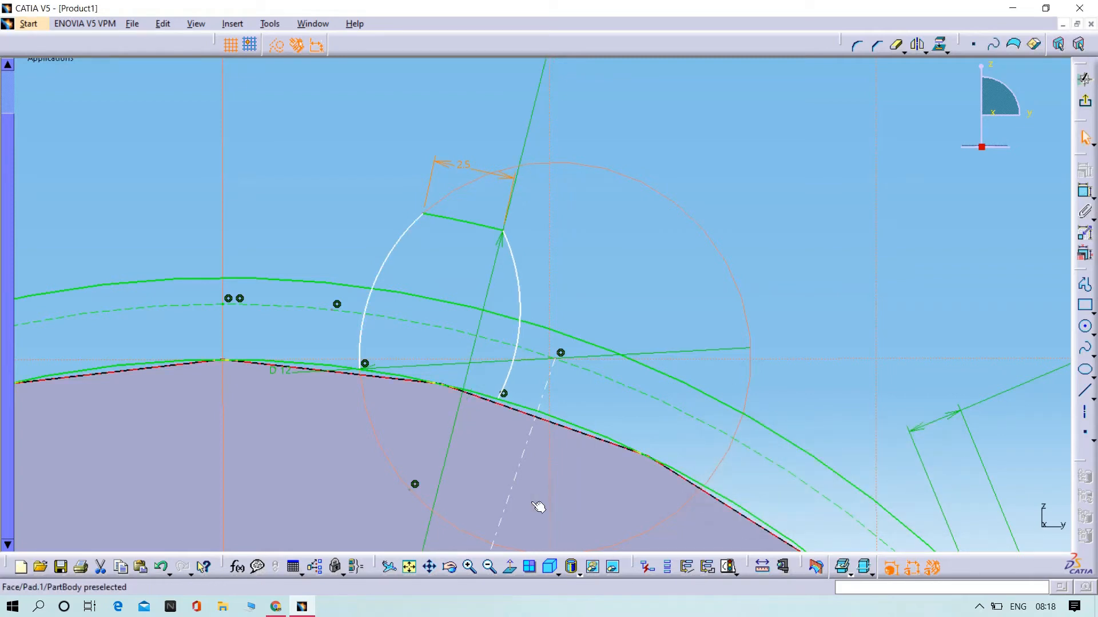
Step: Convert the remaining solid circle that crosses the middle of the tooth to a construction element
{"action": "left_click", "coordinate": [627, 357]}
{"action": "middle_click_drag", "start_coordinate": [662, 416], "coordinate": [644, 316]}
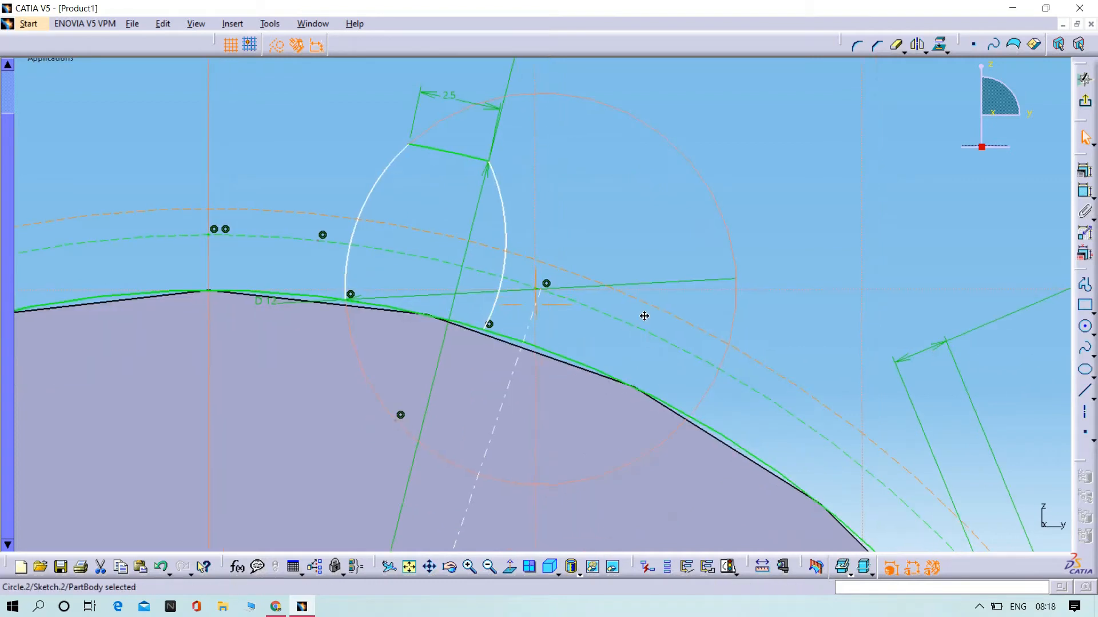
Step: Trim the solid base circle to a short arc beneath the tooth and check the profile's closure with Sketch Analysis
{"action": "left_click", "coordinate": [876, 46]}
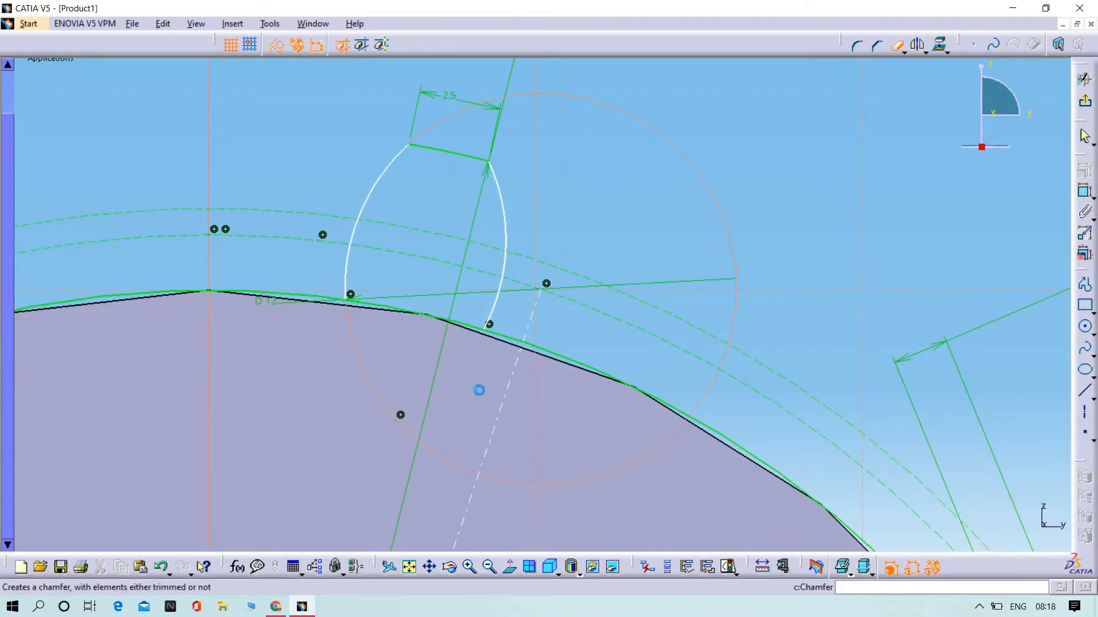
{"action": "left_click", "coordinate": [572, 360]}
{"action": "left_click", "coordinate": [285, 23]}
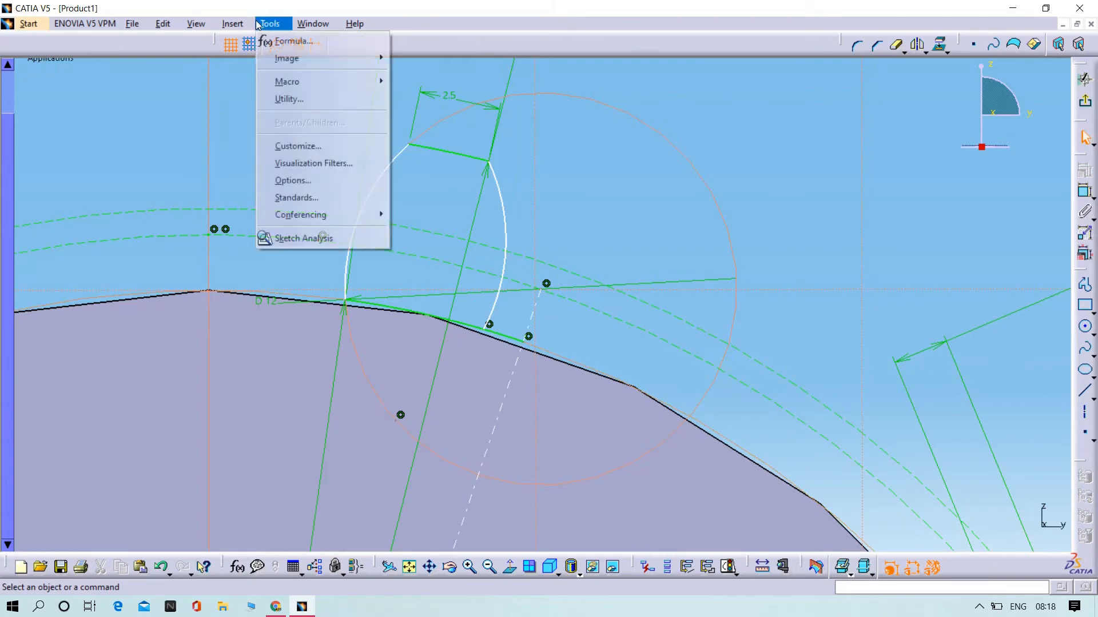
{"action": "left_click", "coordinate": [290, 241]}
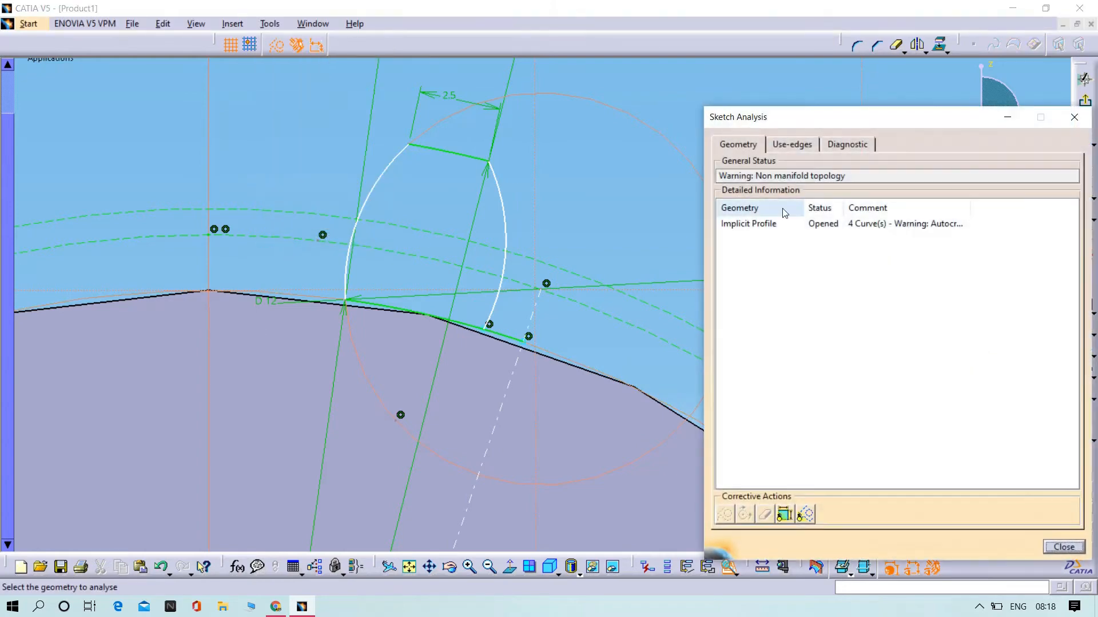
{"action": "left_click", "coordinate": [788, 224]}
{"action": "middle_click_drag", "start_coordinate": [585, 232], "coordinate": [549, 95]}
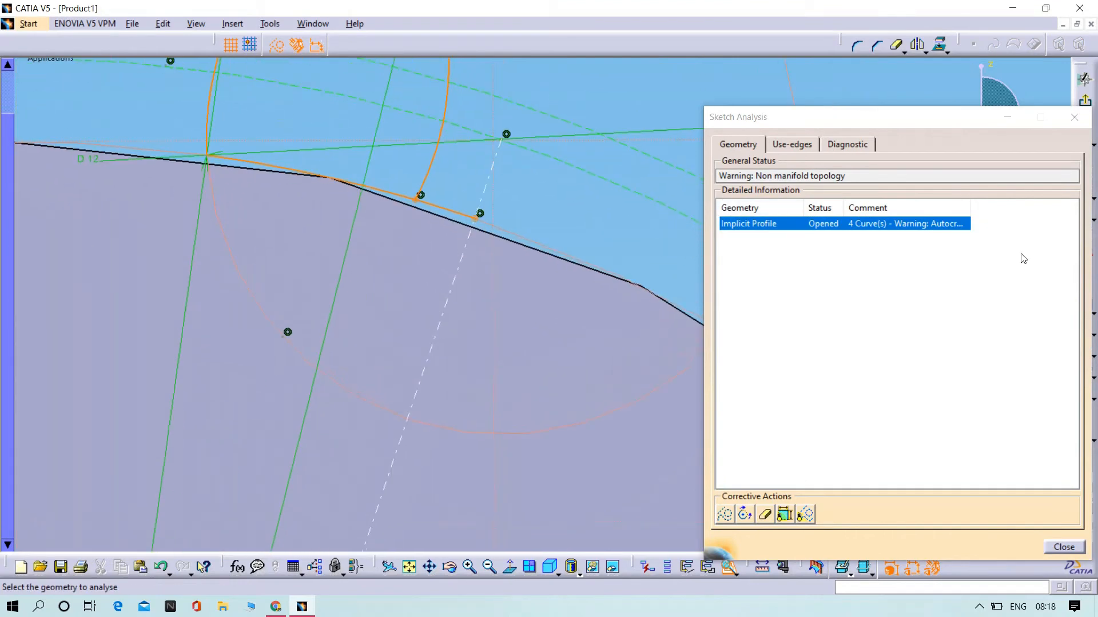
{"action": "left_click", "coordinate": [1064, 547]}
Step: Trim the leftover piece of the base arc that extends past the lower end of the right flank arc
{"action": "left_click", "coordinate": [897, 46]}
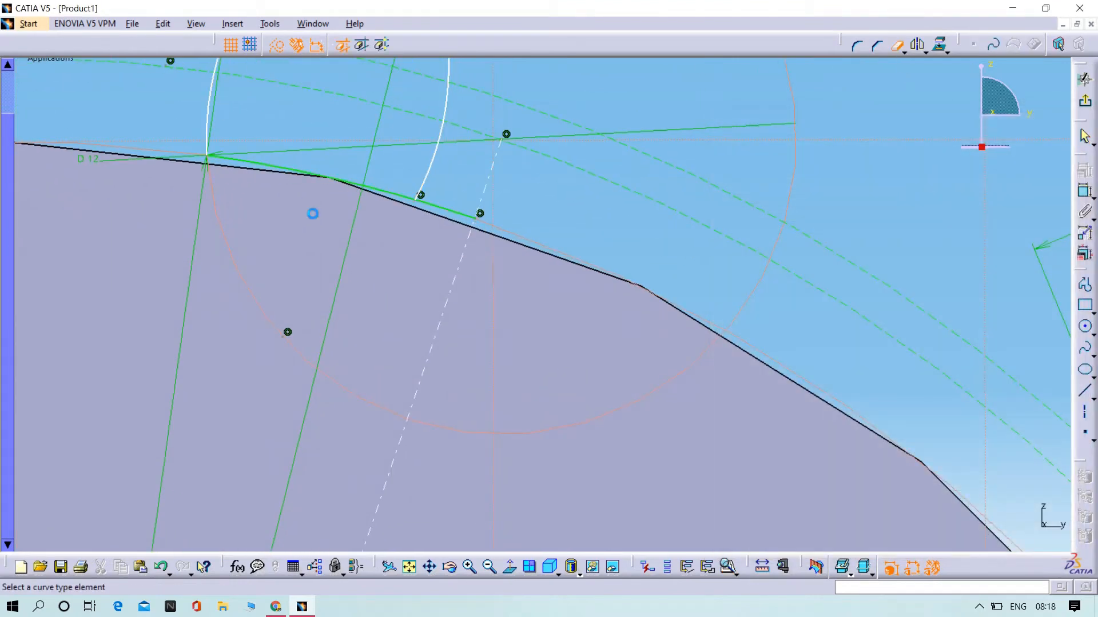
{"action": "left_click", "coordinate": [450, 212]}
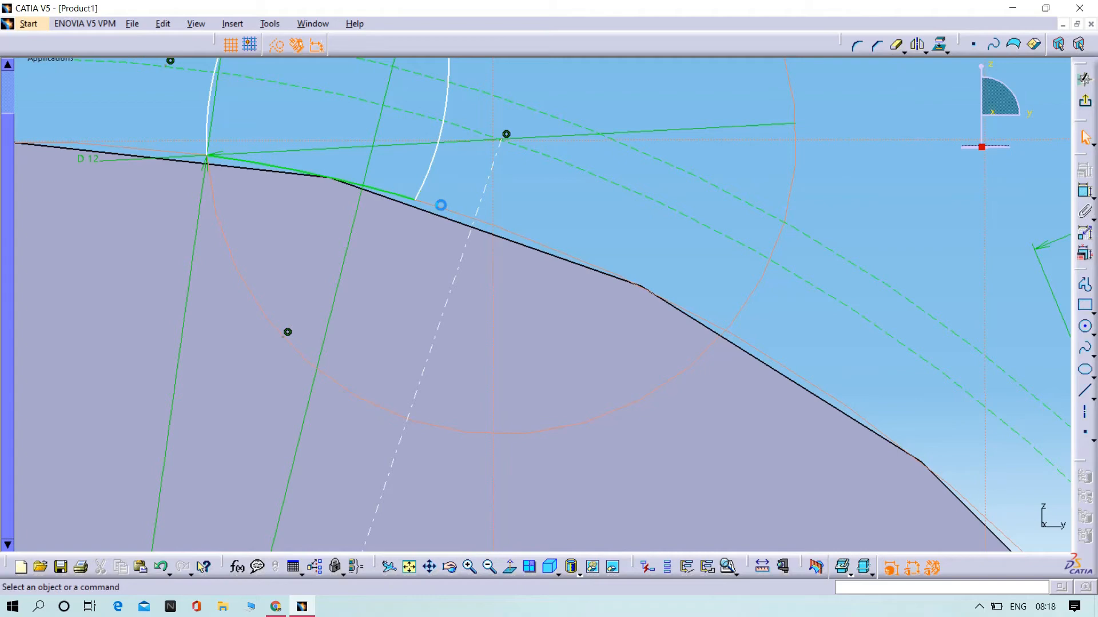
{"action": "left_click", "coordinate": [494, 164]}
{"action": "left_click", "coordinate": [592, 167]}
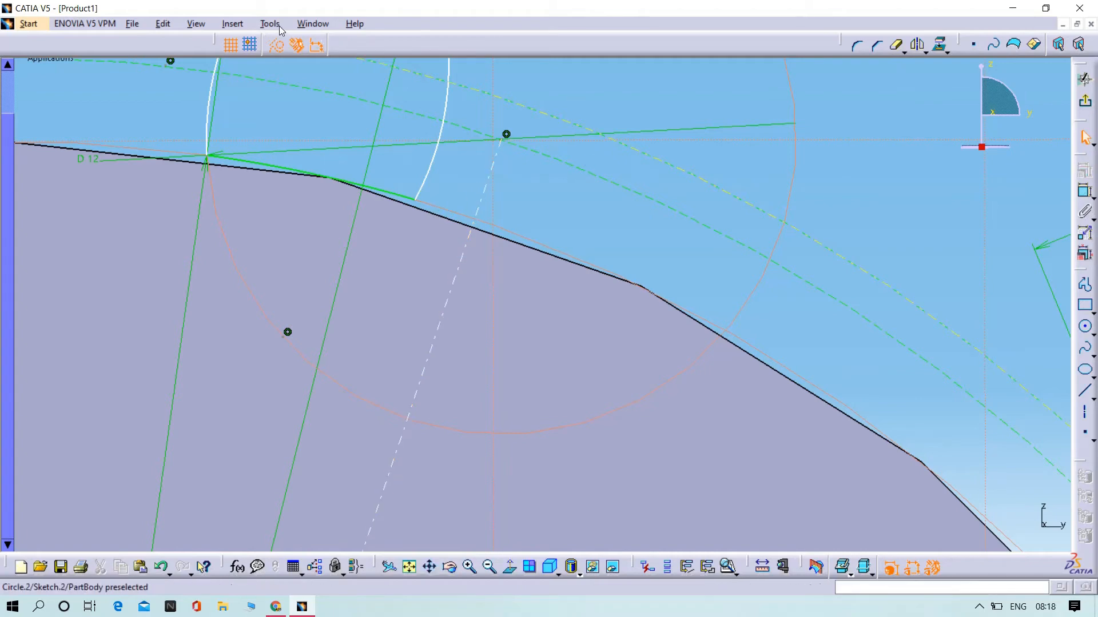
Step: Rerun Sketch Analysis on the trimmed tooth profile and leave the sketch
{"action": "left_click", "coordinate": [275, 24]}
{"action": "left_click", "coordinate": [329, 240]}
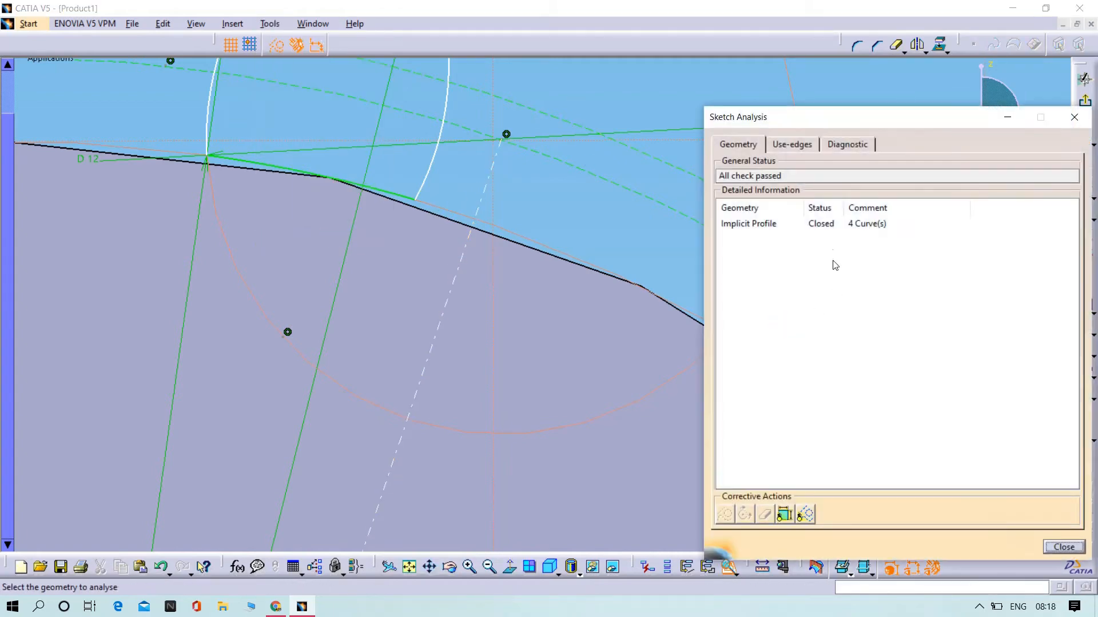
{"action": "left_click", "coordinate": [775, 229]}
{"action": "mouse_move", "coordinate": [389, 299]}
{"action": "middle_mouse_down"}
{"action": "mouse_move", "coordinate": [425, 483]}
{"action": "mouse_move", "coordinate": [448, 503]}
{"action": "middle_mouse_up"}
{"action": "left_click", "coordinate": [417, 455]}
{"action": "left_click", "coordinate": [1071, 546]}
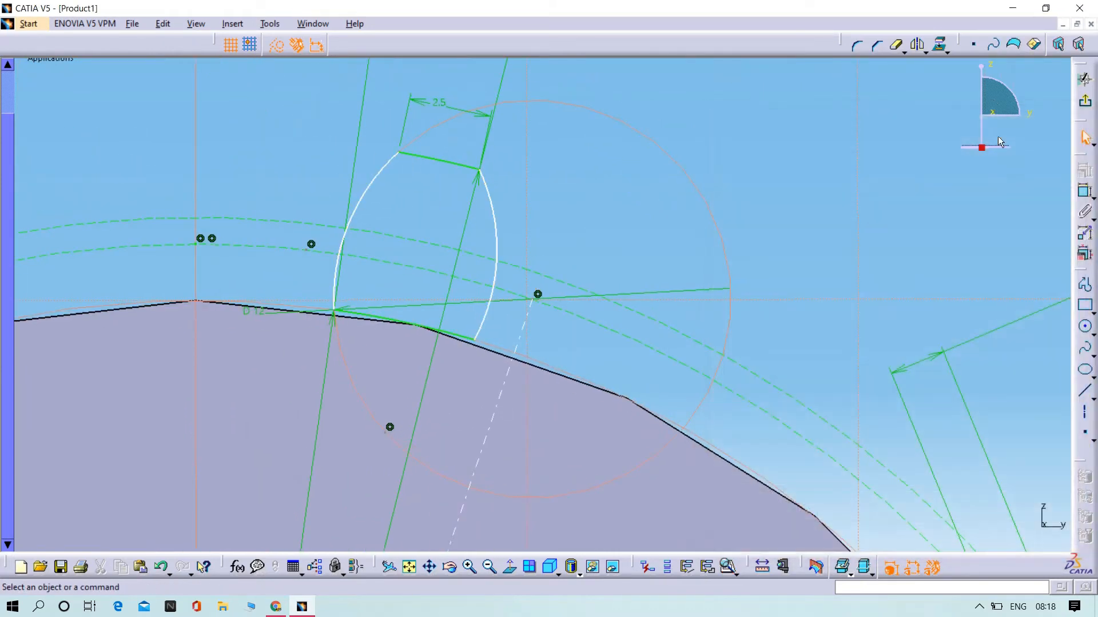
{"action": "left_click", "coordinate": [1091, 101]}
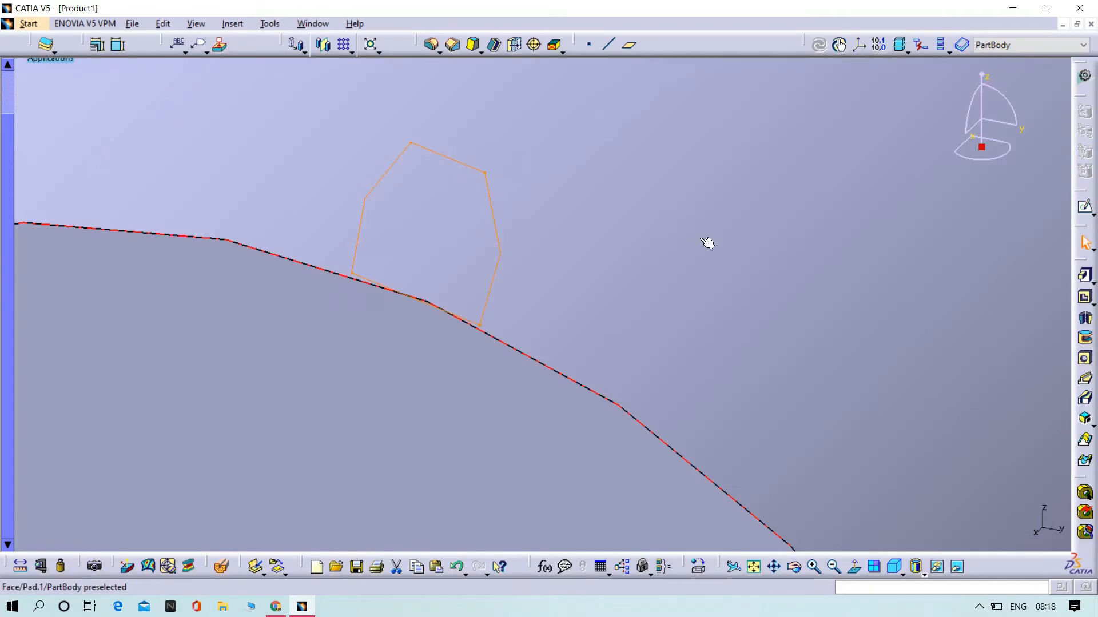
Step: Start a sketch on the cylinder's opposite end face and project the finished tooth profile onto it
{"action": "mouse_move", "coordinate": [680, 216]}
{"action": "middle_mouse_down"}
{"action": "mouse_move", "coordinate": [729, 366]}
{"action": "mouse_move", "coordinate": [539, 358]}
{"action": "mouse_move", "coordinate": [404, 331]}
{"action": "mouse_move", "coordinate": [287, 76]}
{"action": "middle_mouse_up"}
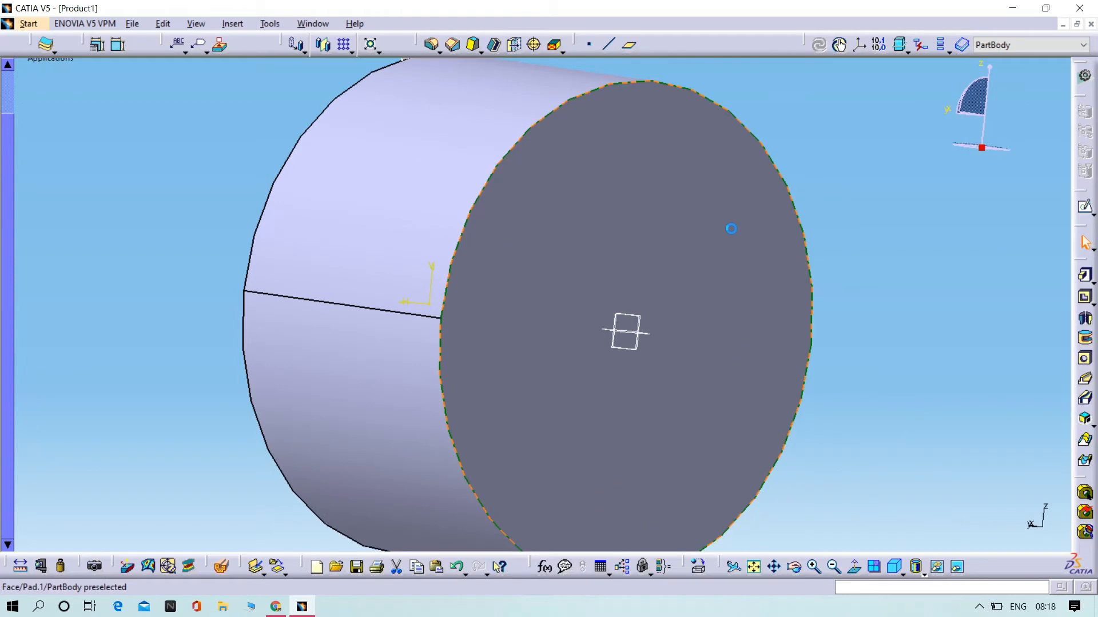
{"action": "left_click", "coordinate": [735, 252]}
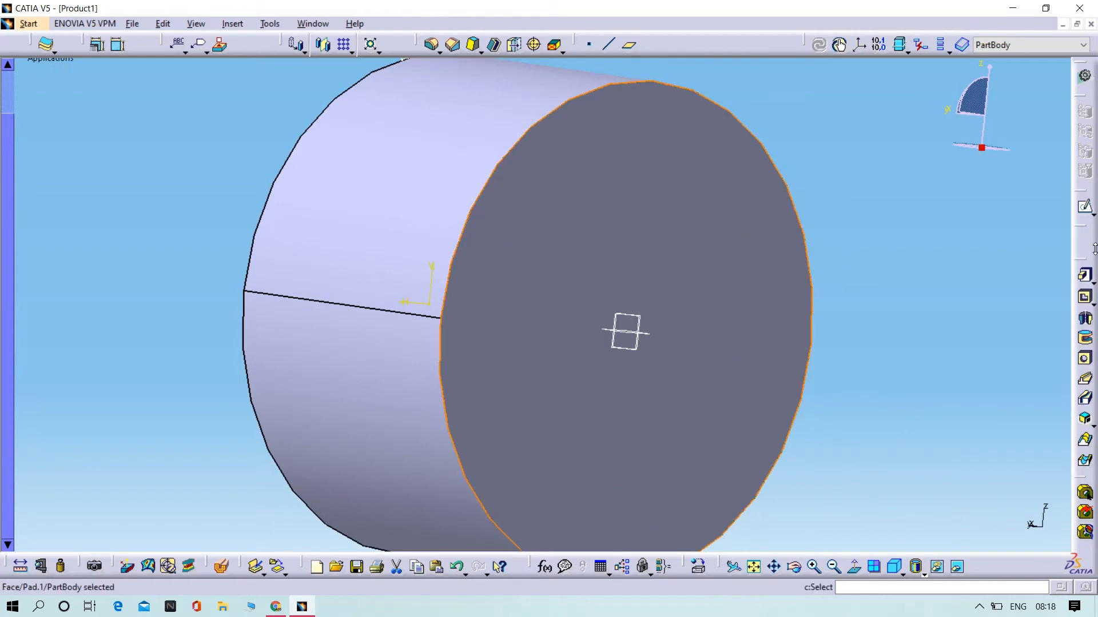
{"action": "left_click", "coordinate": [1085, 205]}
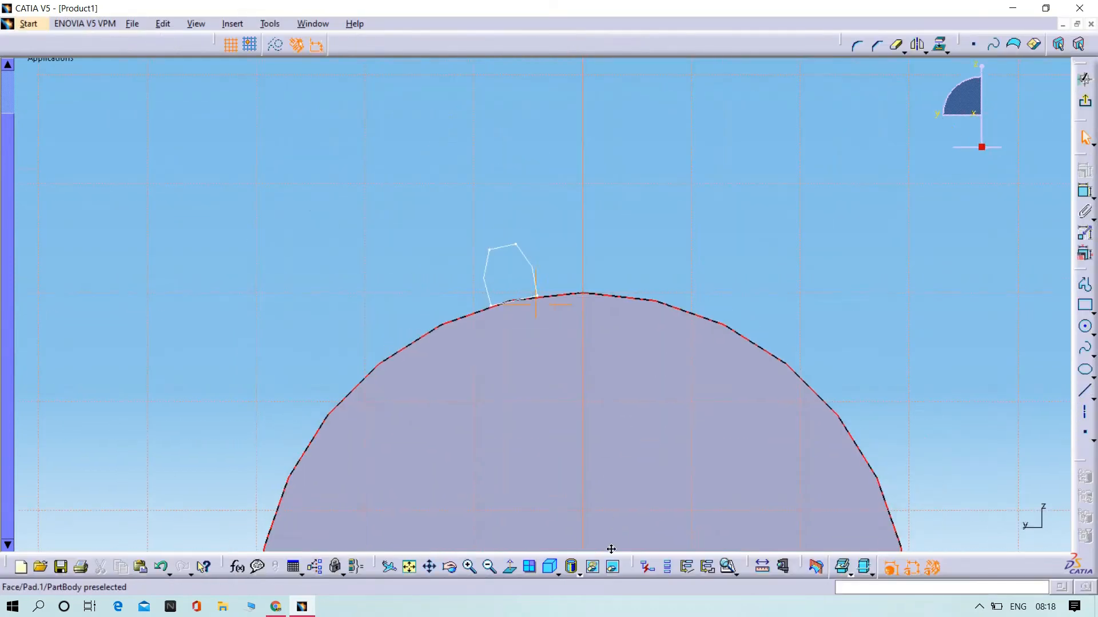
{"action": "left_click_drag", "start_coordinate": [318, 162], "coordinate": [585, 273]}
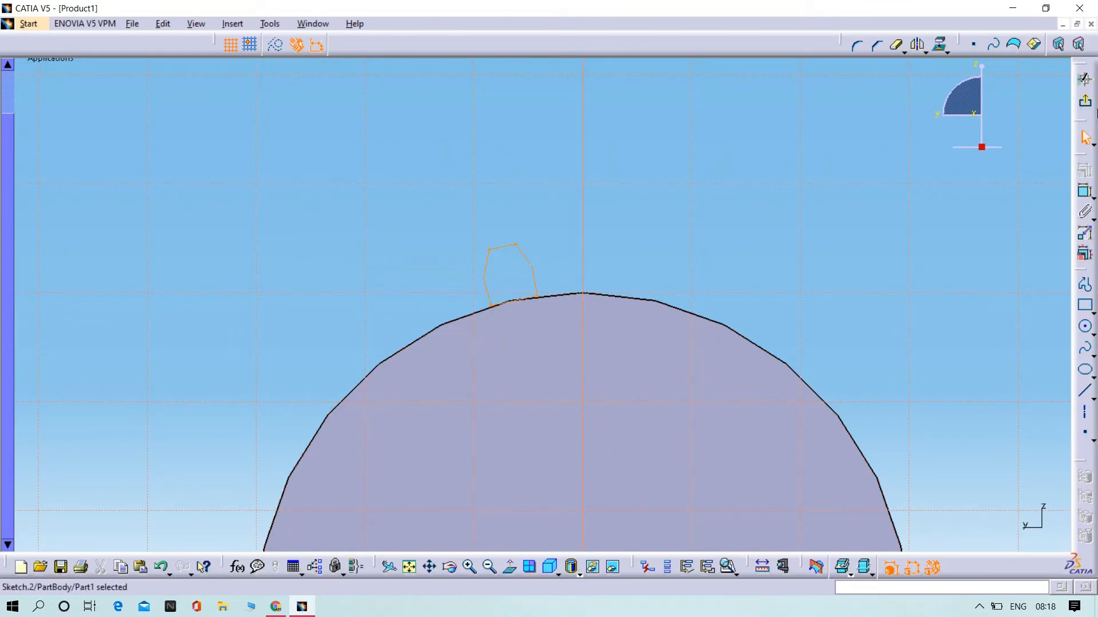
{"action": "left_click", "coordinate": [940, 45]}
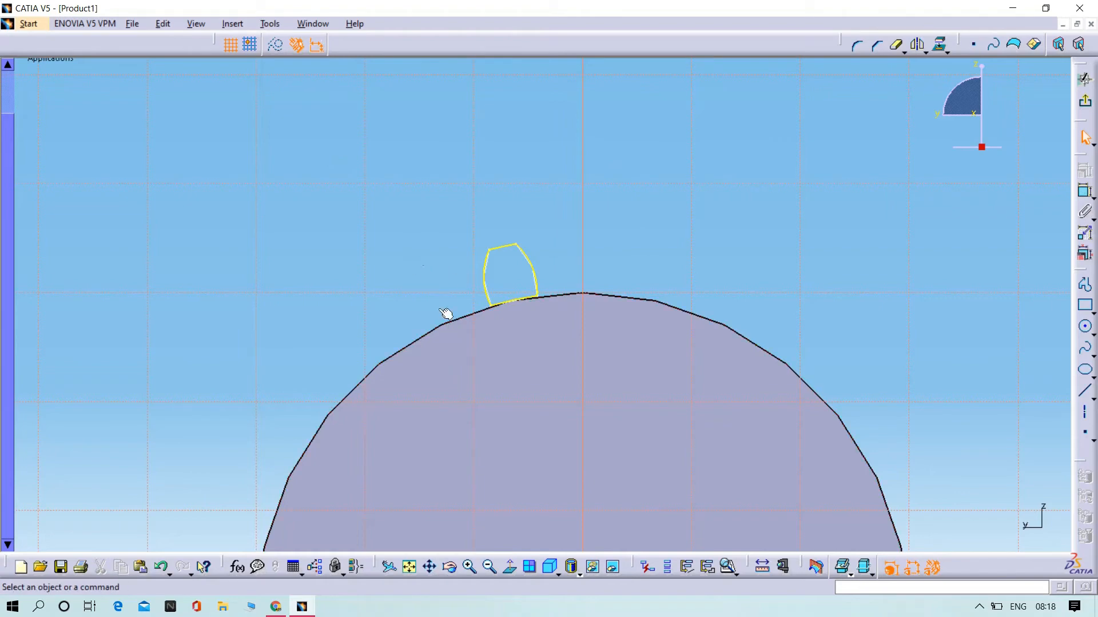
{"action": "left_click_drag", "start_coordinate": [350, 140], "coordinate": [654, 385]}
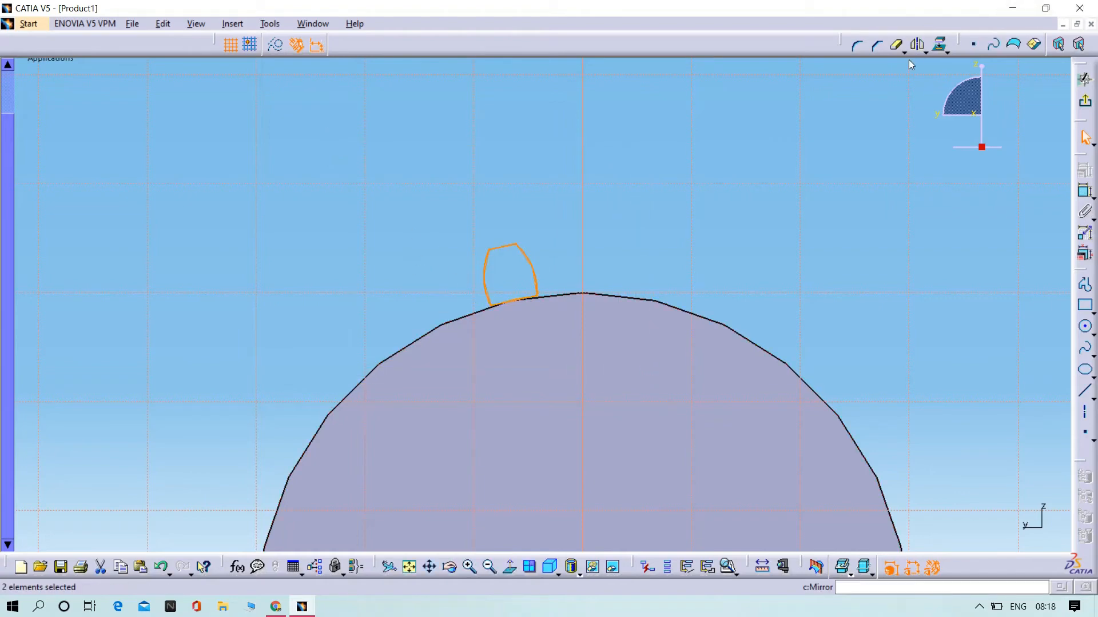
Step: Rotate one duplicate of the projected tooth profile counter-clockwise about the cylinder's centre so it sits directly beside the original
{"action": "left_click", "coordinate": [924, 46]}
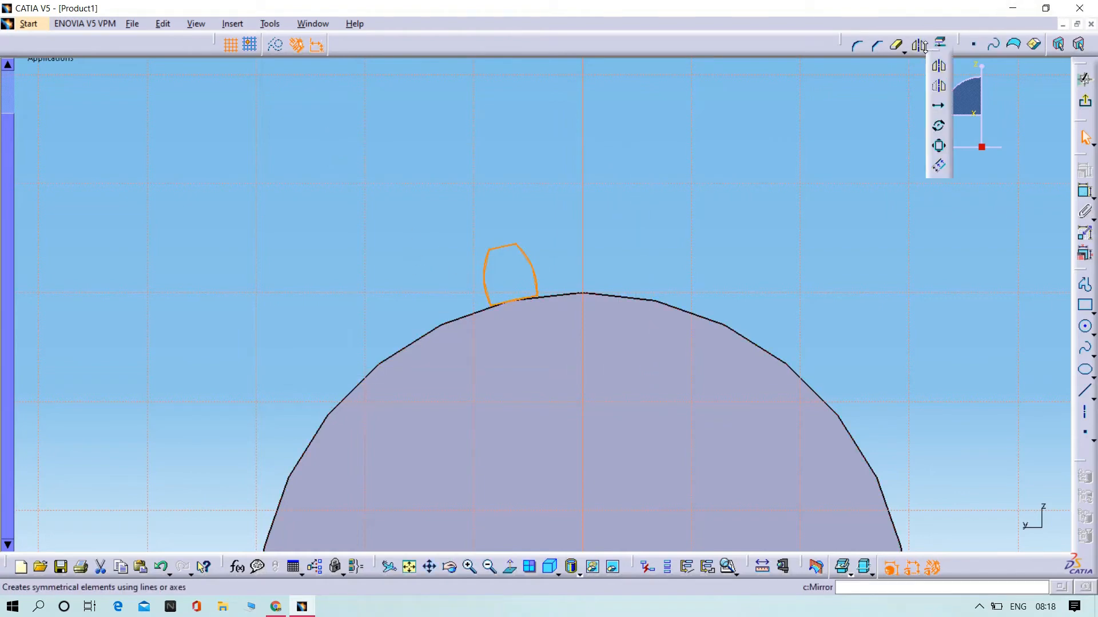
{"action": "left_click", "coordinate": [936, 130]}
{"action": "middle_click_drag", "start_coordinate": [649, 507], "coordinate": [651, 332]}
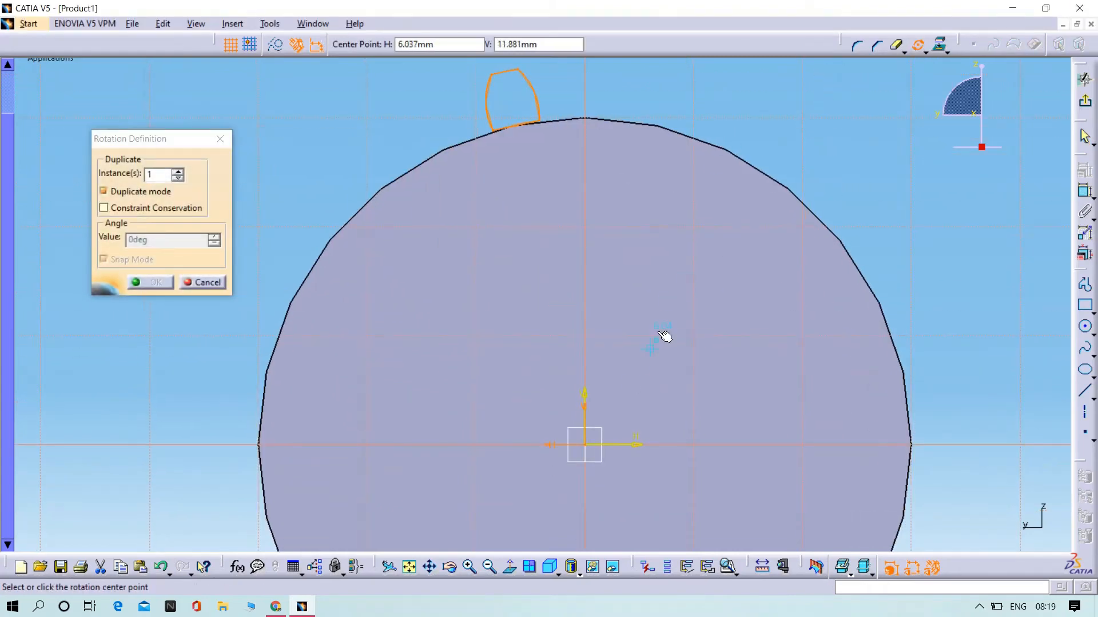
{"action": "left_click", "coordinate": [586, 446]}
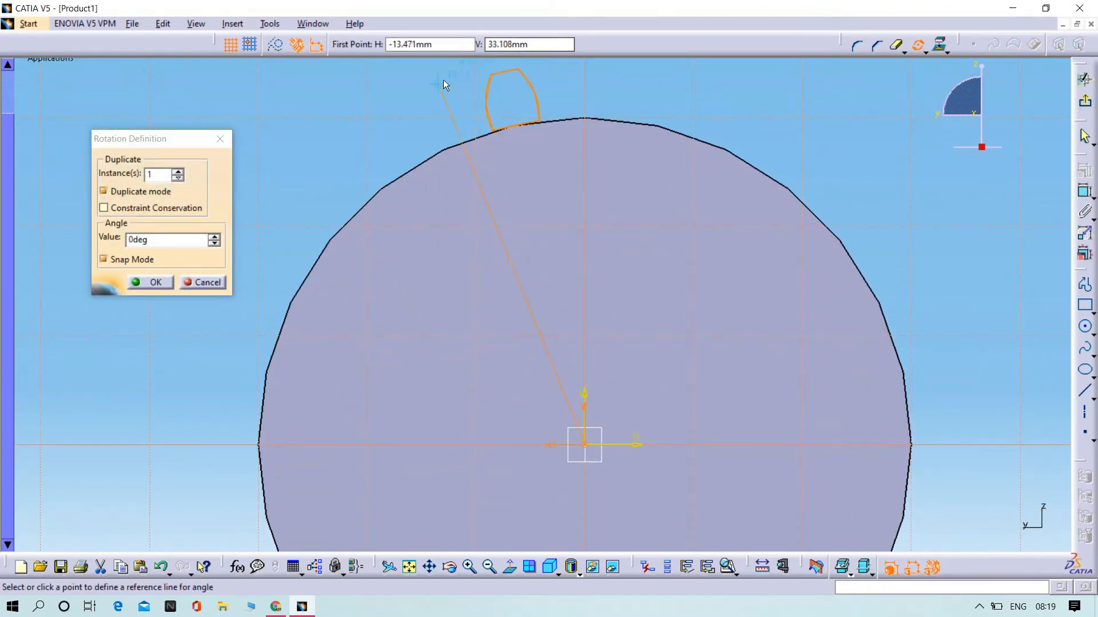
{"action": "left_click", "coordinate": [506, 126]}
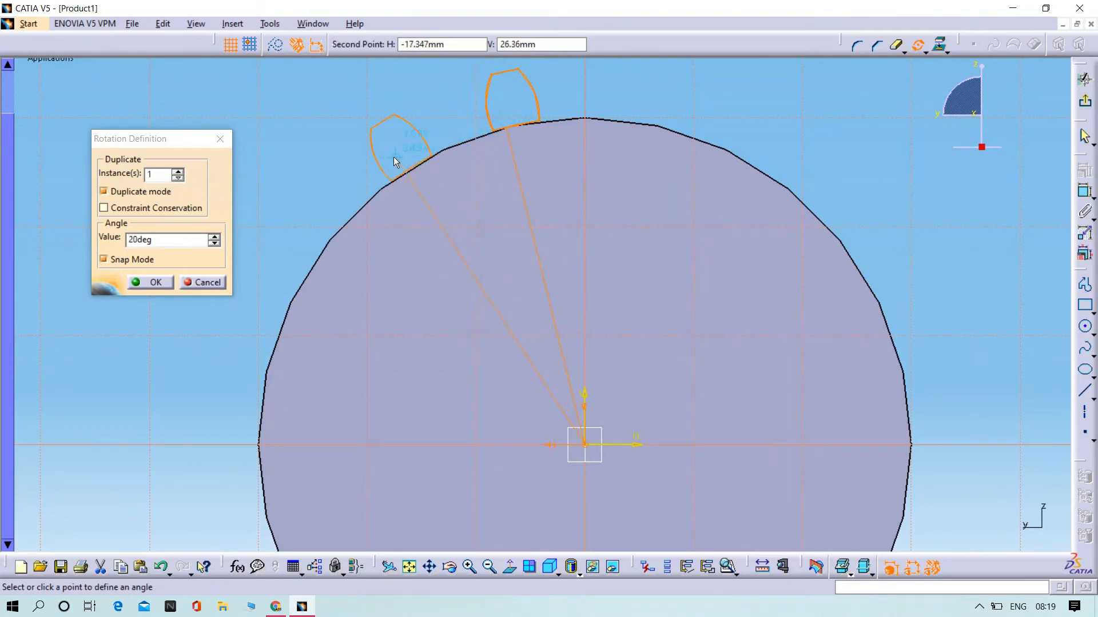
{"action": "left_click", "coordinate": [460, 148]}
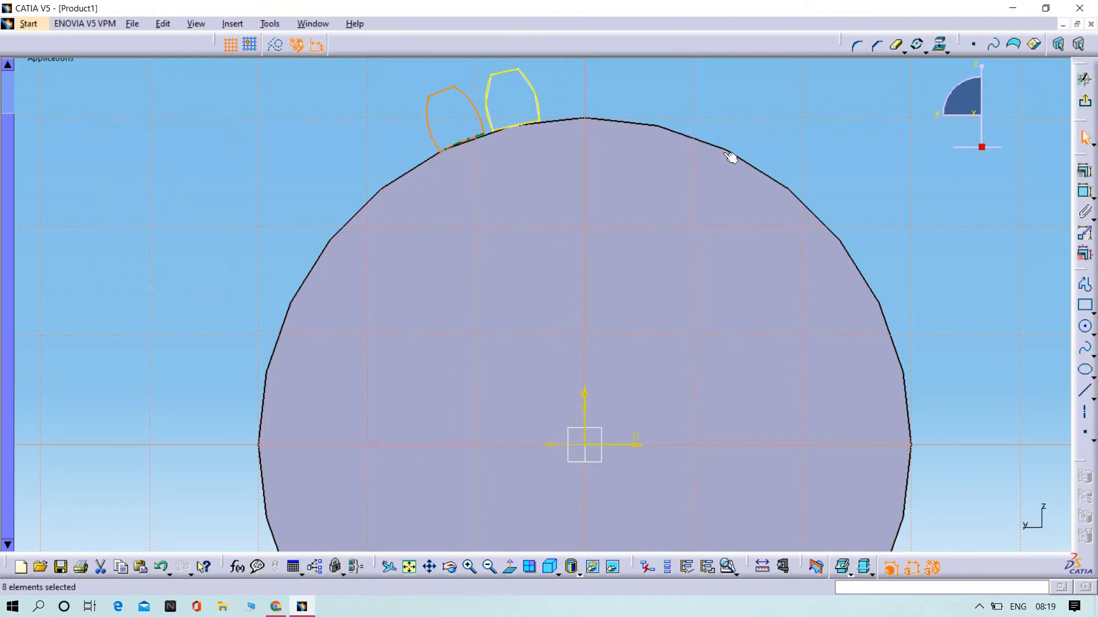
Step: Delete the projected original profile, keeping the rotated copy, and leave the sketch
{"action": "left_click", "coordinate": [538, 102]}
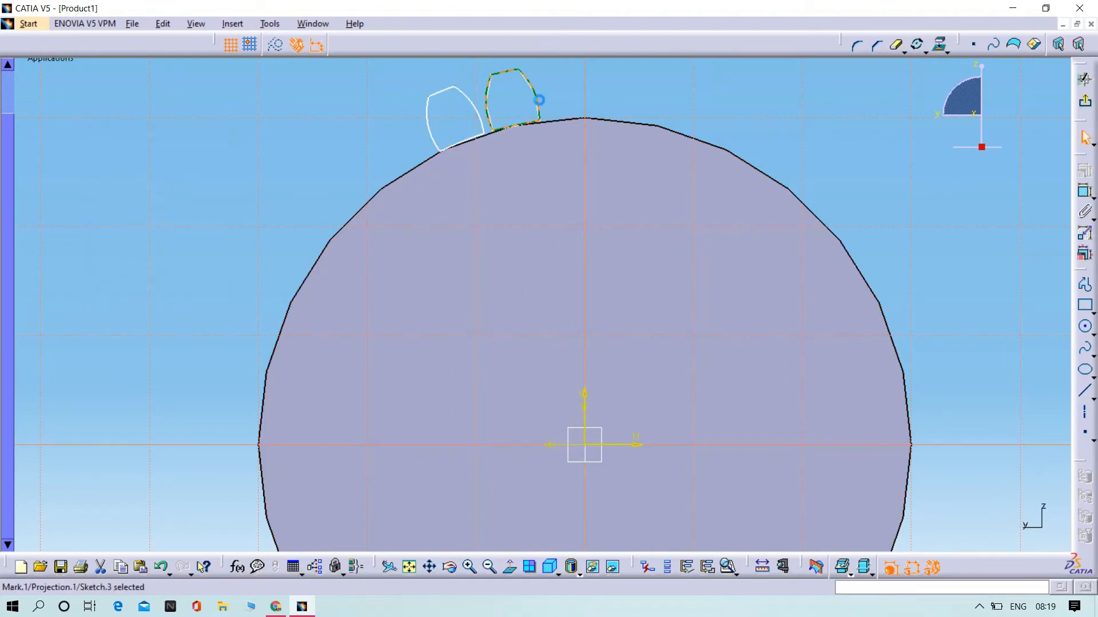
{"action": "left_click", "coordinate": [547, 105]}
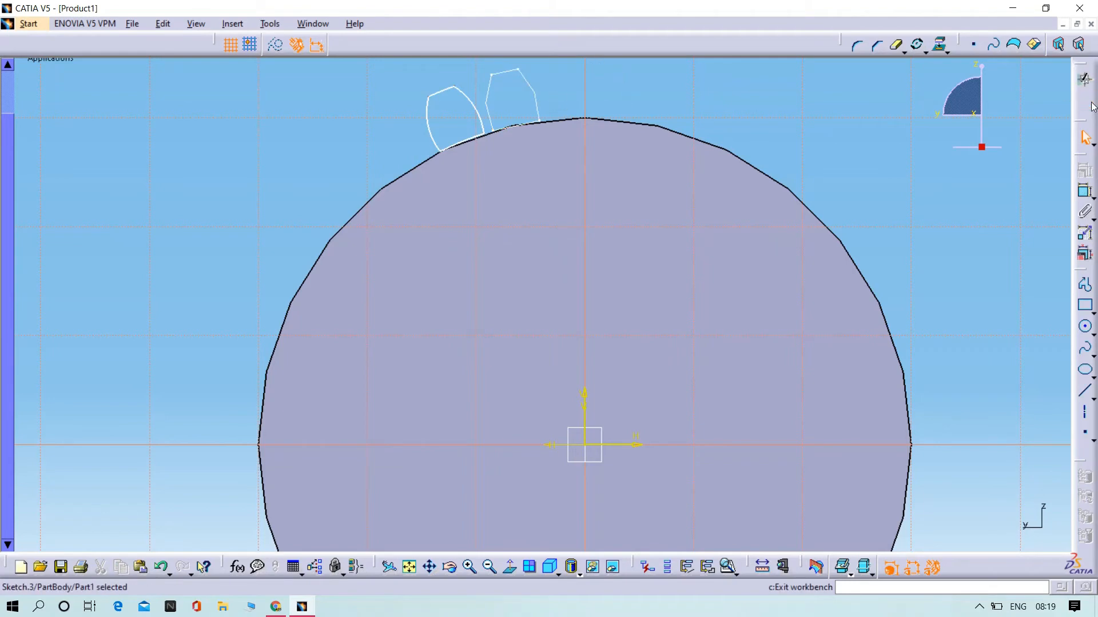
{"action": "left_click", "coordinate": [1085, 83]}
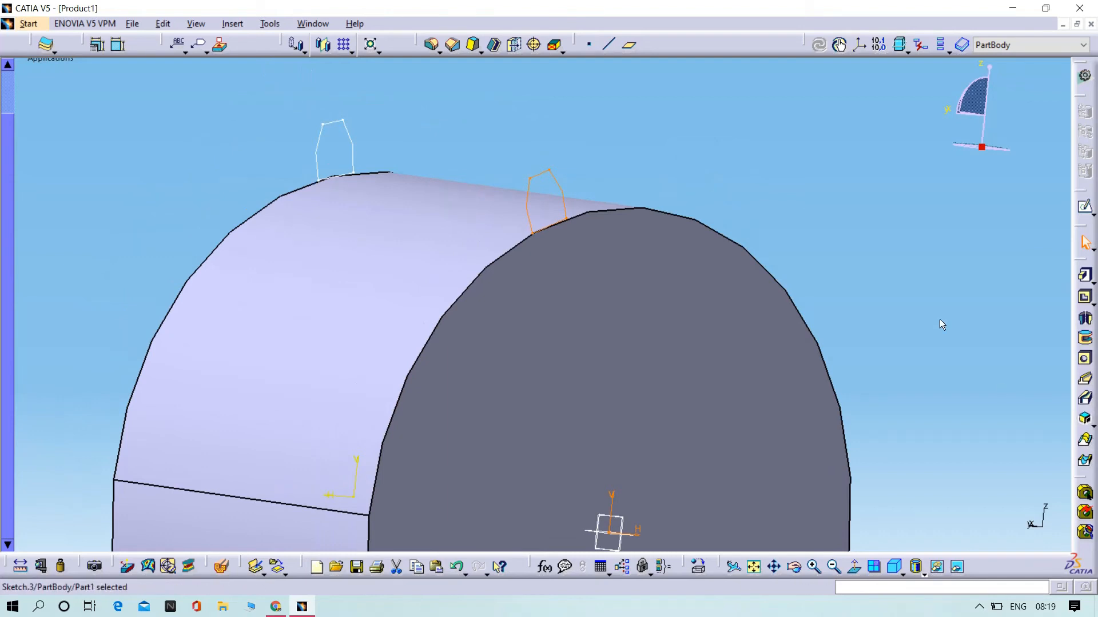
{"action": "left_click", "coordinate": [1085, 443]}
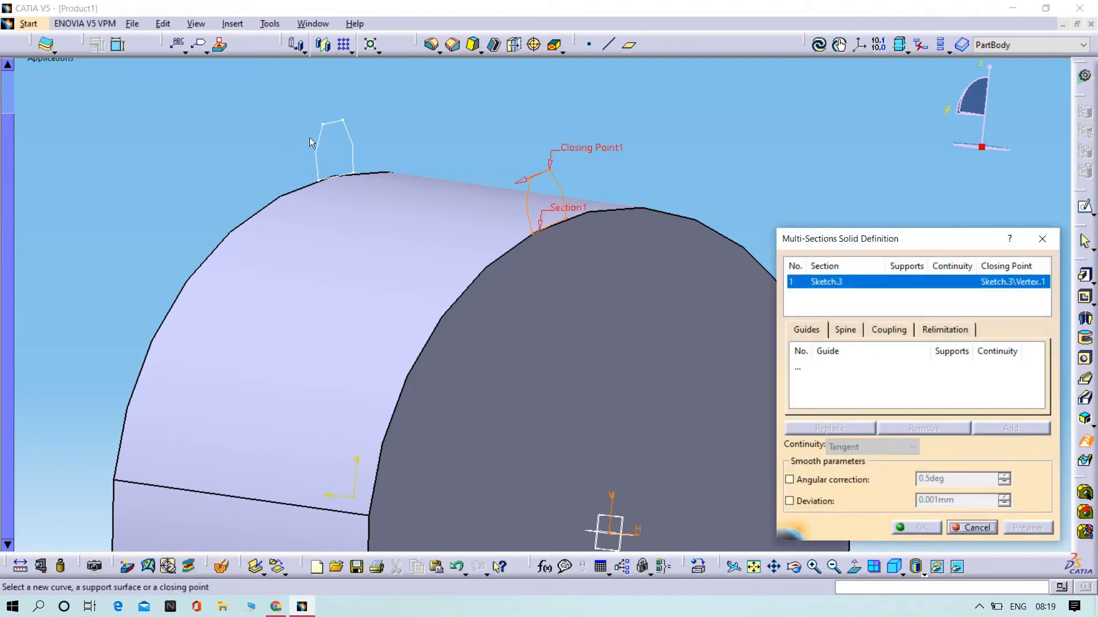
{"action": "left_click", "coordinate": [322, 142]}
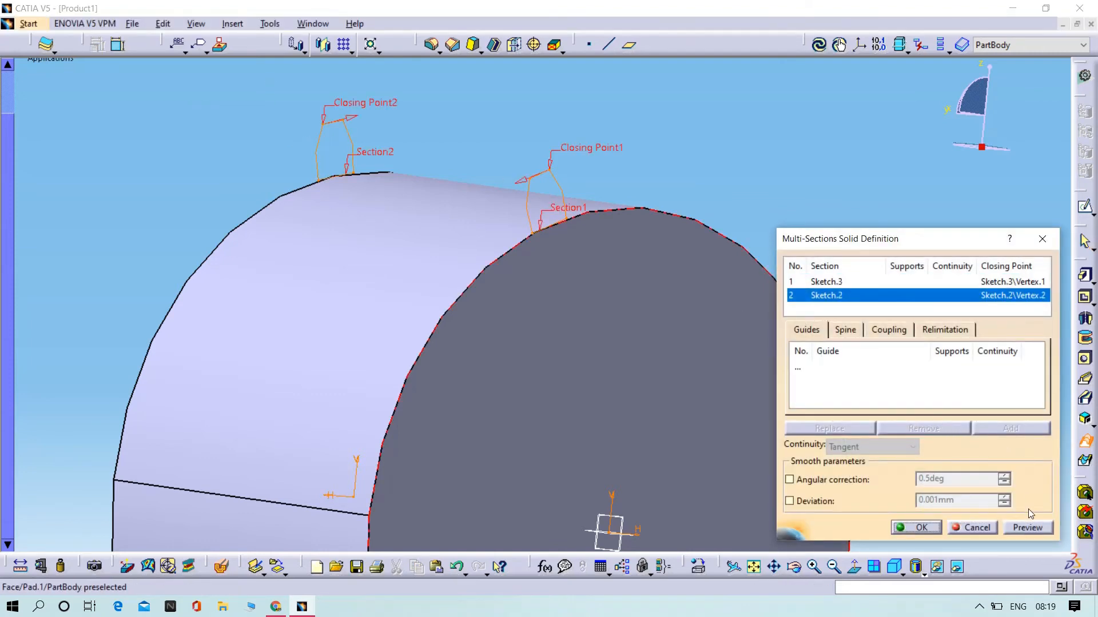
{"action": "left_click", "coordinate": [1027, 527]}
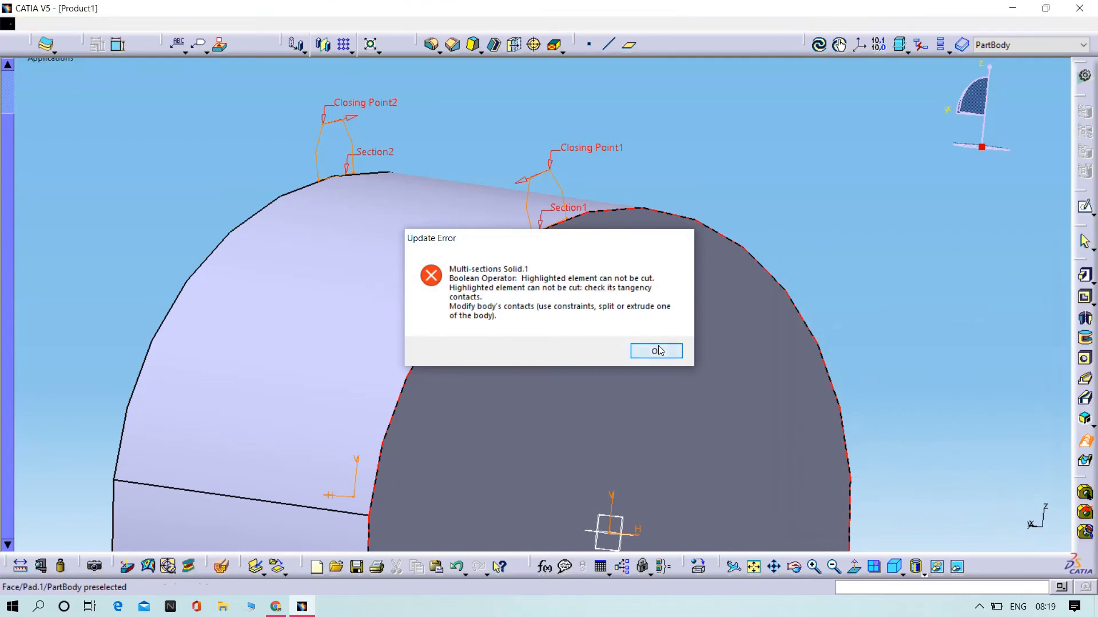
{"action": "key", "text": "Return"}
{"action": "left_click", "coordinate": [357, 119]}
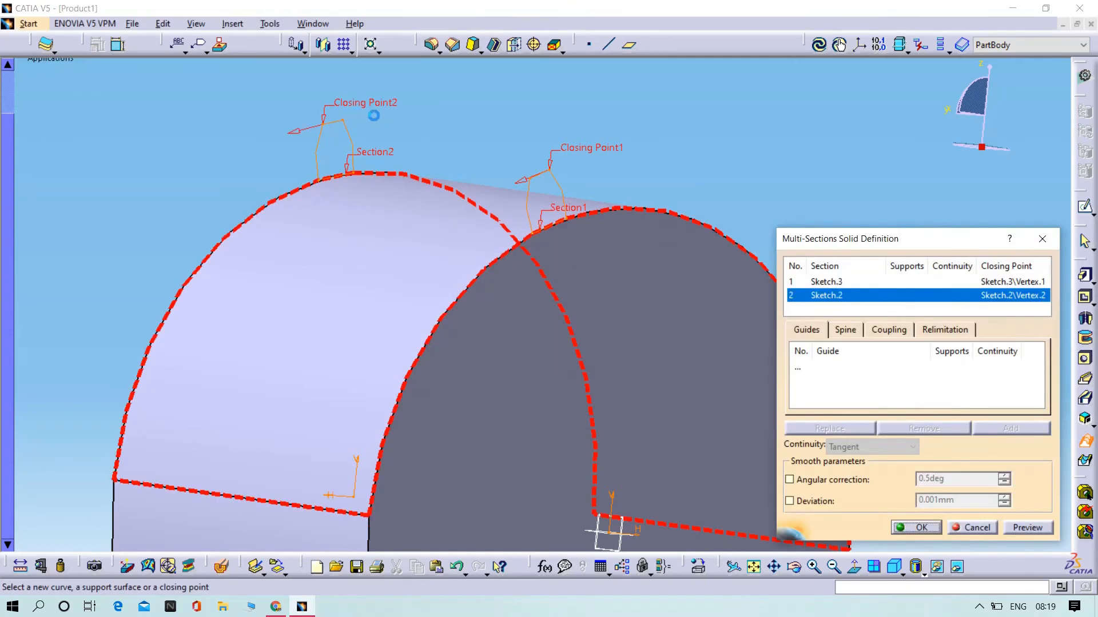
{"action": "left_click", "coordinate": [1027, 528]}
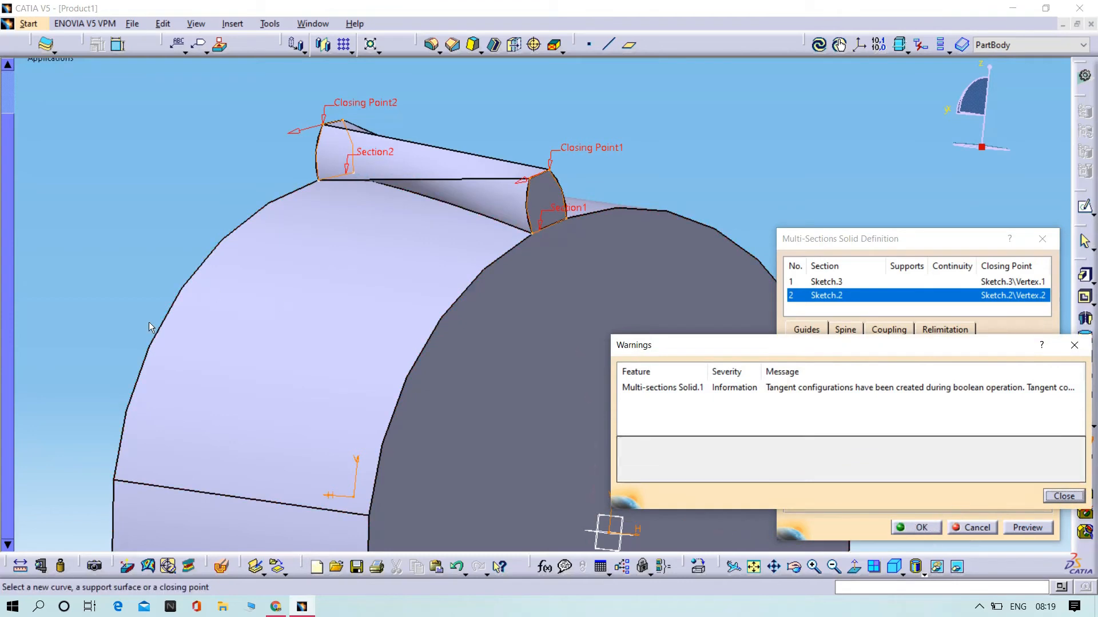
{"action": "middle_click_drag", "start_coordinate": [148, 322], "coordinate": [383, 351]}
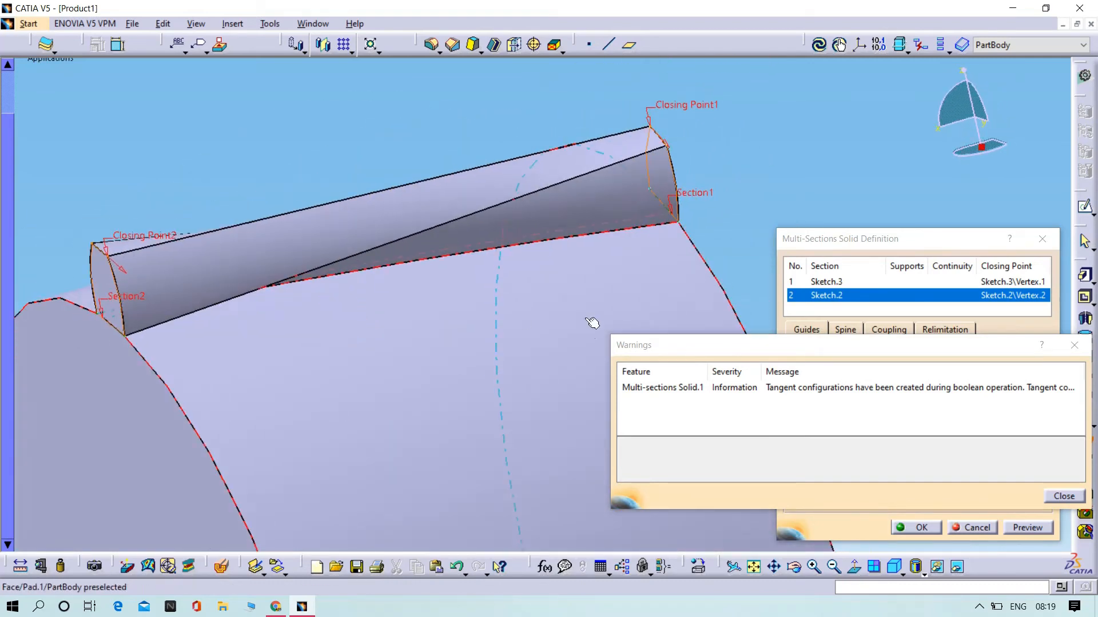
{"action": "left_click", "coordinate": [992, 529]}
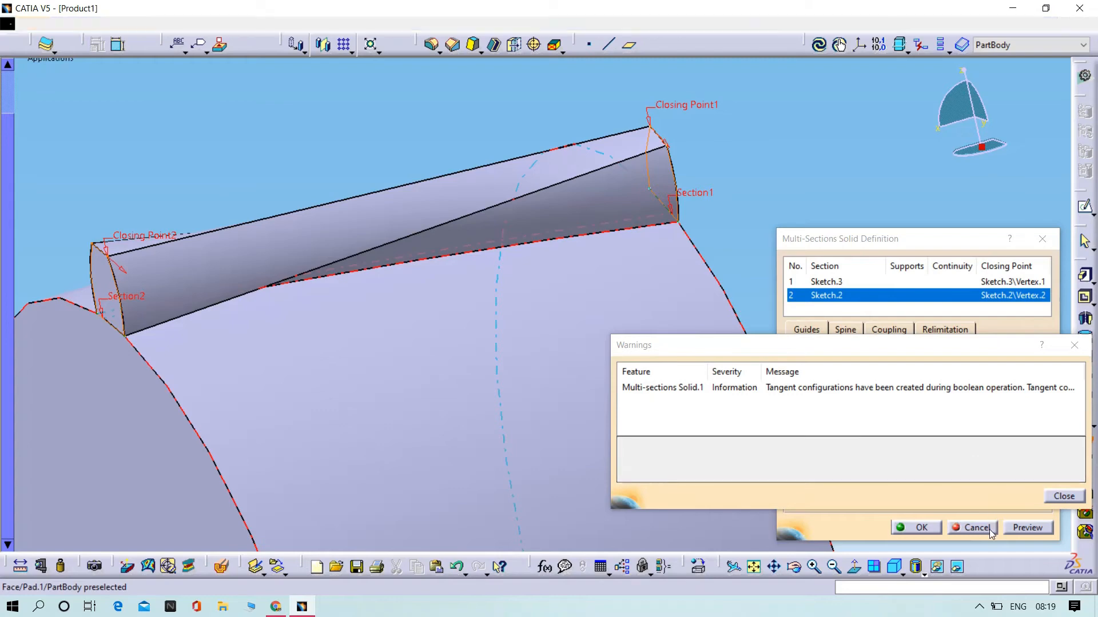
{"action": "left_click", "coordinate": [1064, 496]}
Step: Restart the multi-sections solid with both tooth profiles as sections and move Sketch.2's closing point to the tip corner matching Sketch.3's
{"action": "left_click", "coordinate": [1085, 440]}
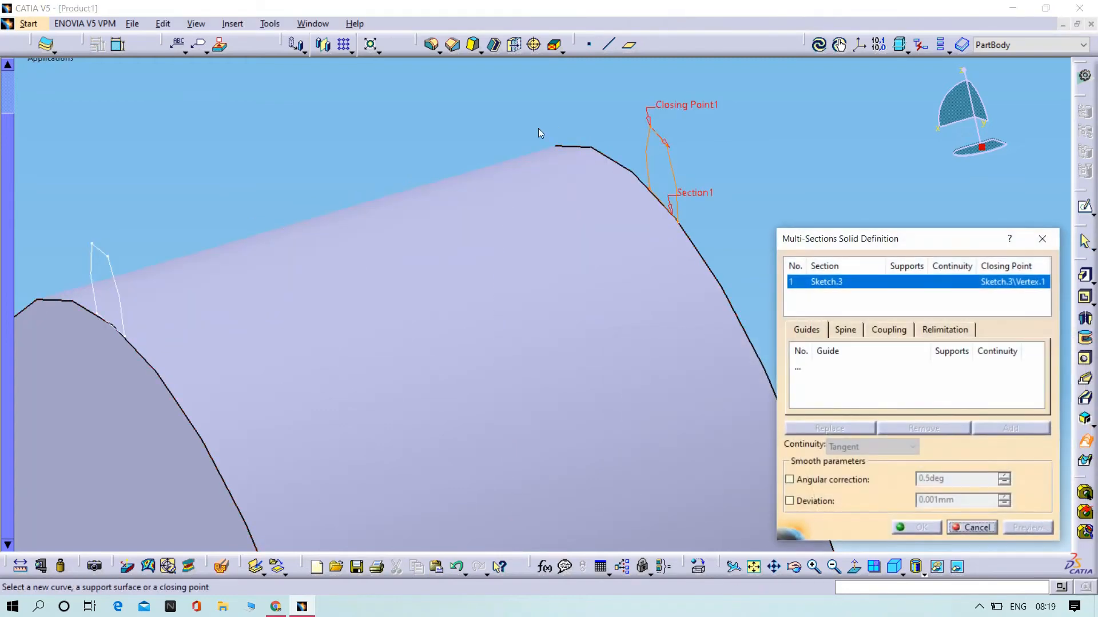
{"action": "left_click", "coordinate": [116, 294]}
{"action": "mouse_move", "coordinate": [123, 294]}
{"action": "middle_mouse_down"}
{"action": "mouse_move", "coordinate": [293, 295]}
{"action": "mouse_move", "coordinate": [240, 292]}
{"action": "mouse_move", "coordinate": [239, 267]}
{"action": "mouse_move", "coordinate": [290, 249]}
{"action": "mouse_move", "coordinate": [486, 309]}
{"action": "middle_mouse_up"}
{"action": "right_click", "coordinate": [277, 273]}
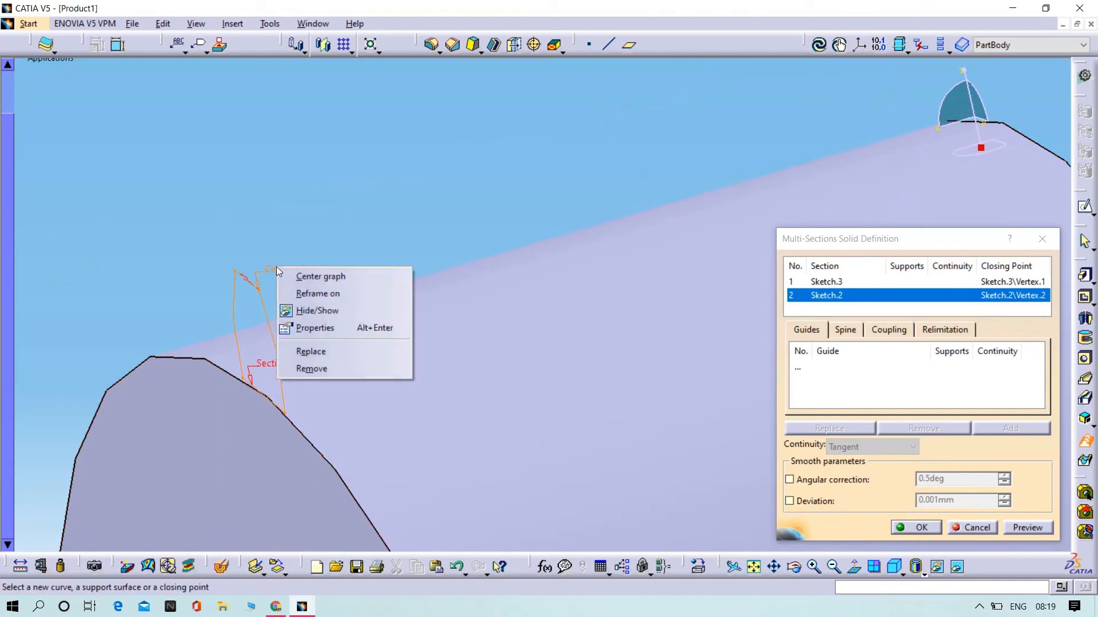
{"action": "left_click", "coordinate": [311, 351]}
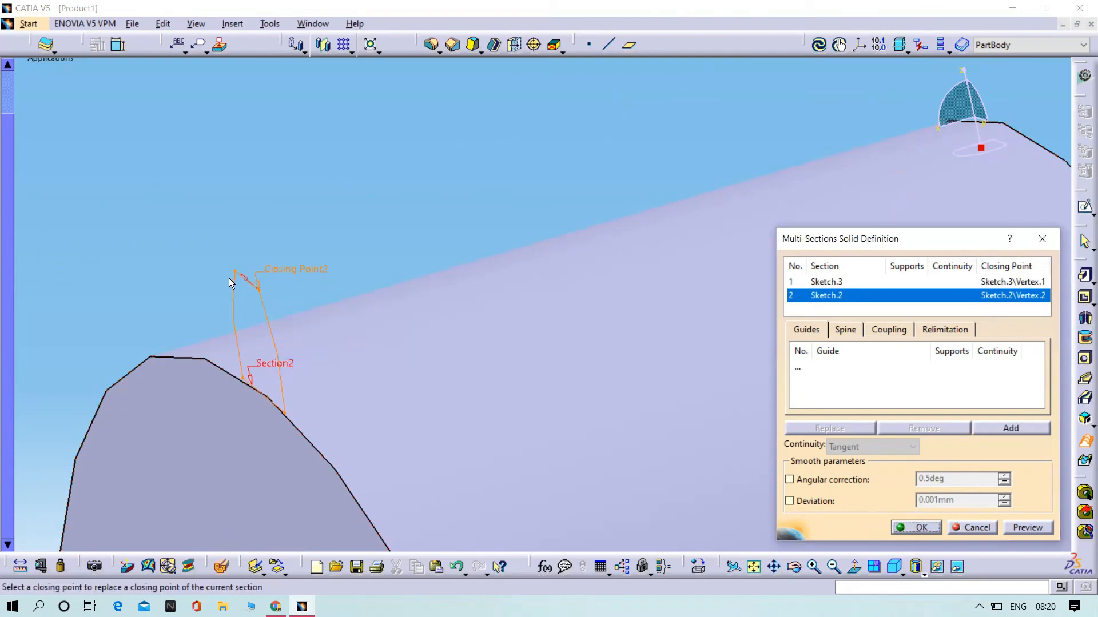
{"action": "middle_click_drag", "start_coordinate": [229, 278], "coordinate": [376, 288]}
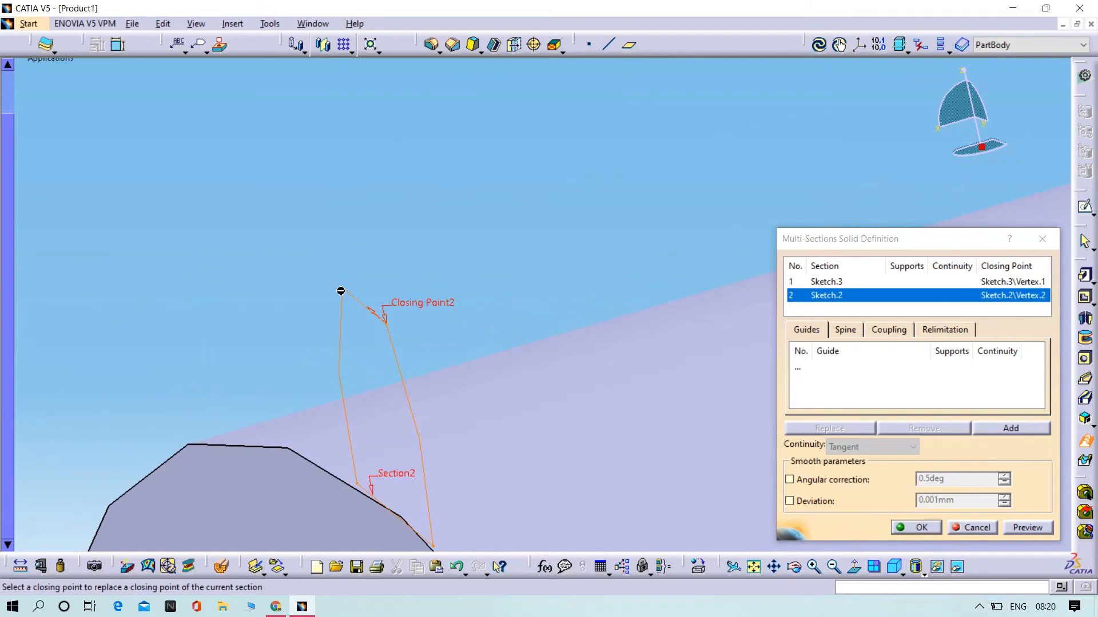
{"action": "left_click", "coordinate": [341, 291]}
{"action": "middle_click_drag", "start_coordinate": [458, 278], "coordinate": [457, 309]}
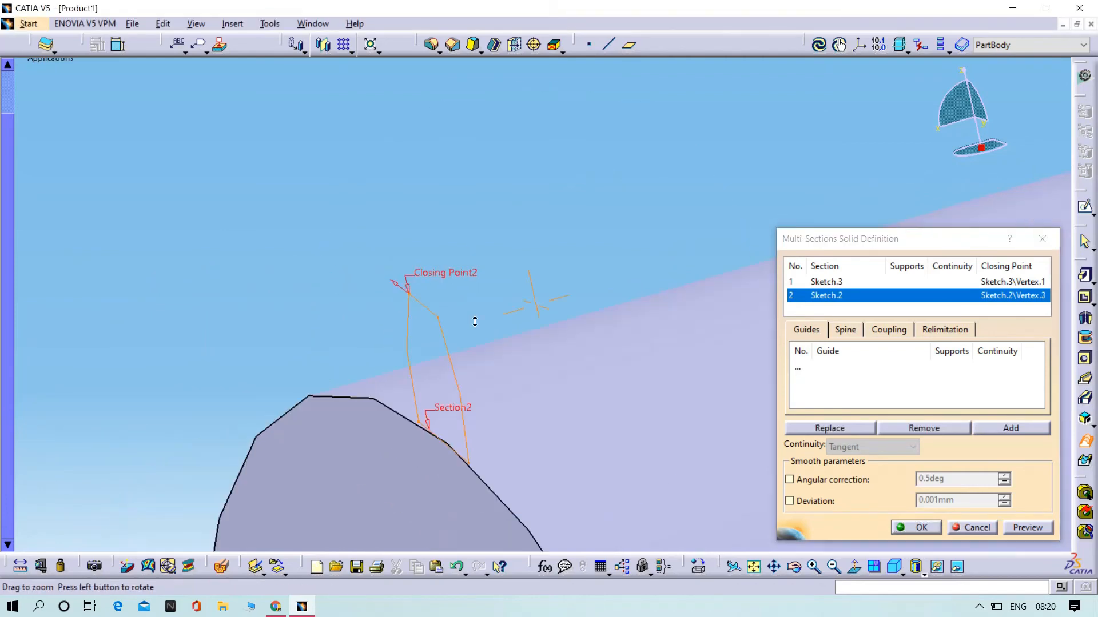
Step: Reverse the second section's closing direction to match the first, preview the loft and create the tooth solid
{"action": "left_click", "coordinate": [916, 527]}
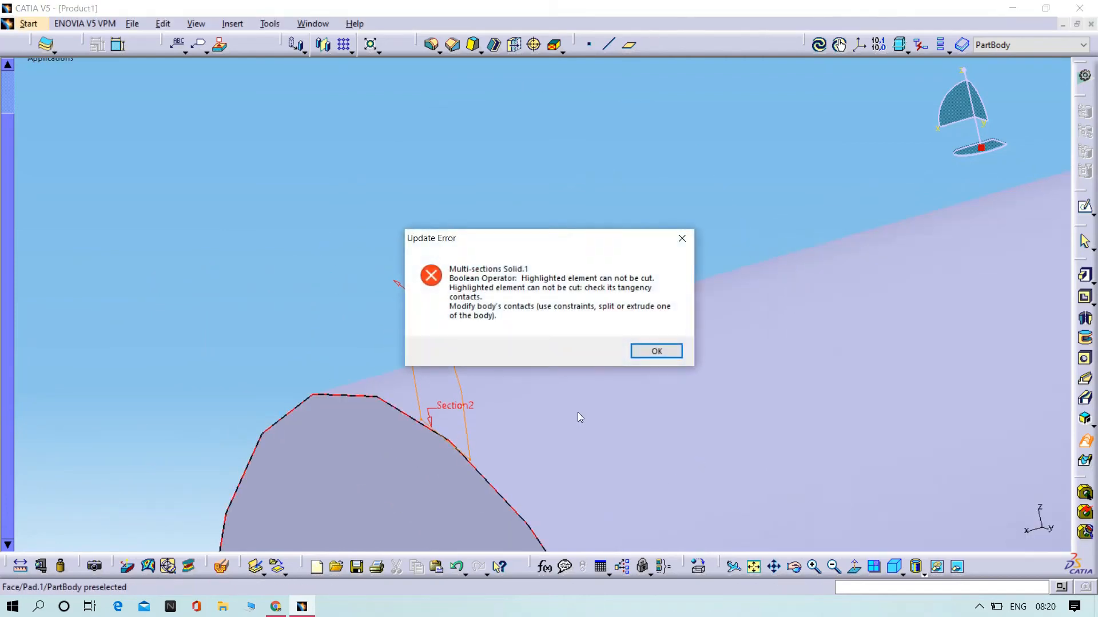
{"action": "left_click", "coordinate": [644, 351]}
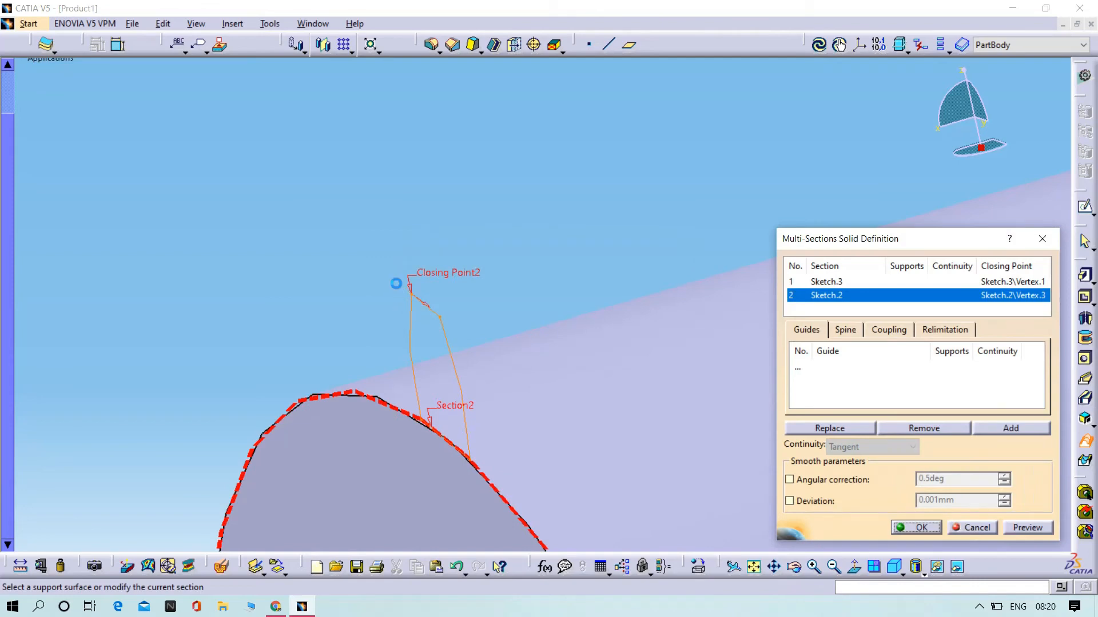
{"action": "left_click", "coordinate": [1035, 529]}
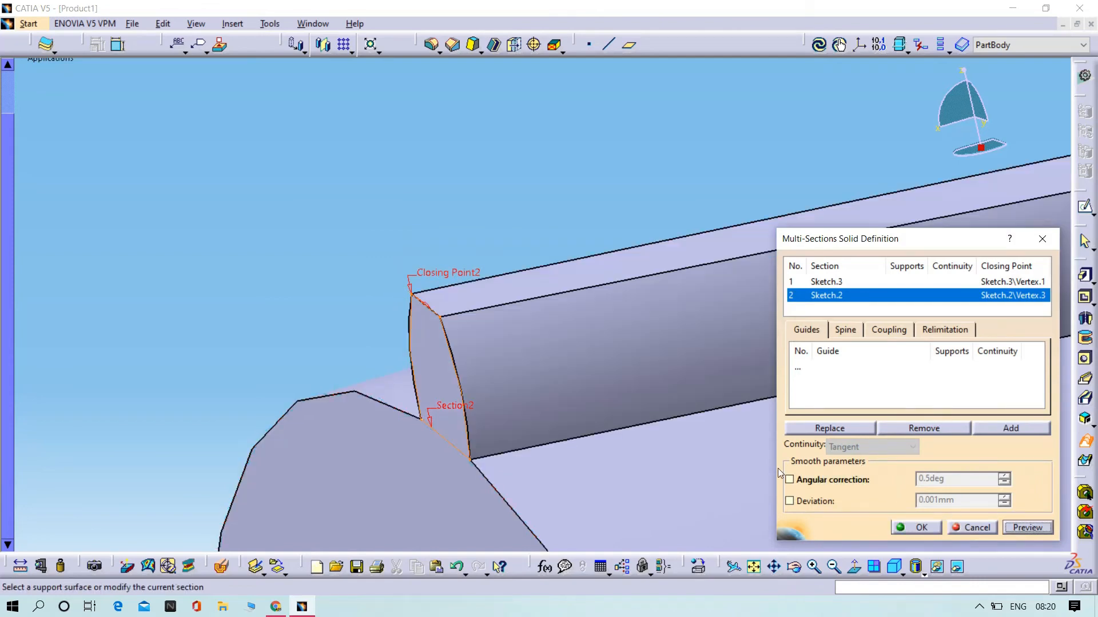
{"action": "middle_click_drag", "start_coordinate": [532, 391], "coordinate": [694, 387]}
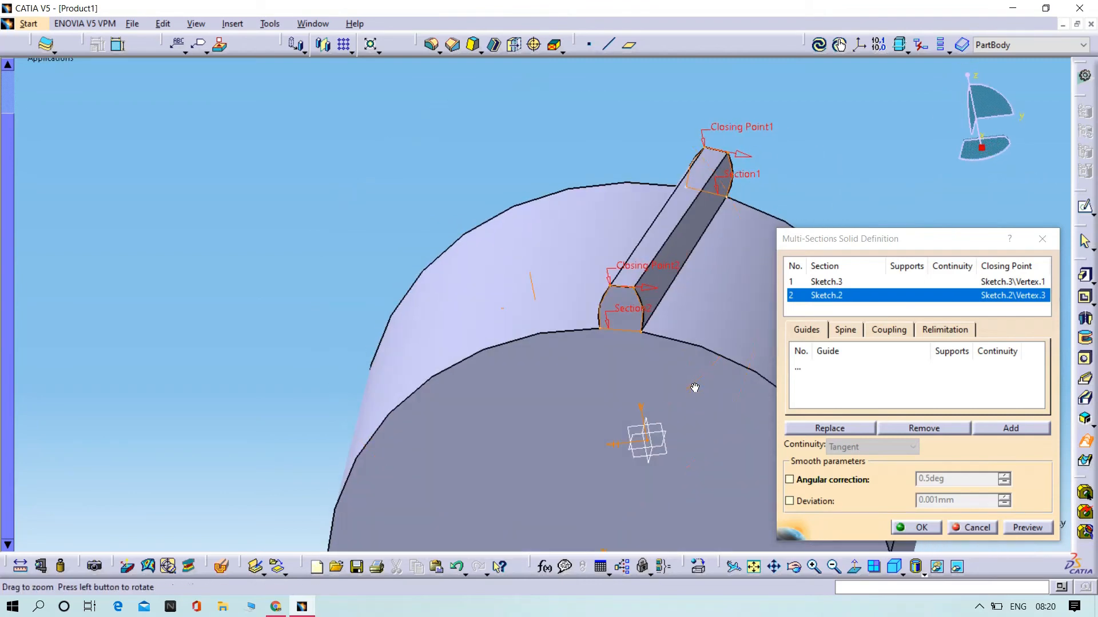
{"action": "left_click", "coordinate": [920, 529]}
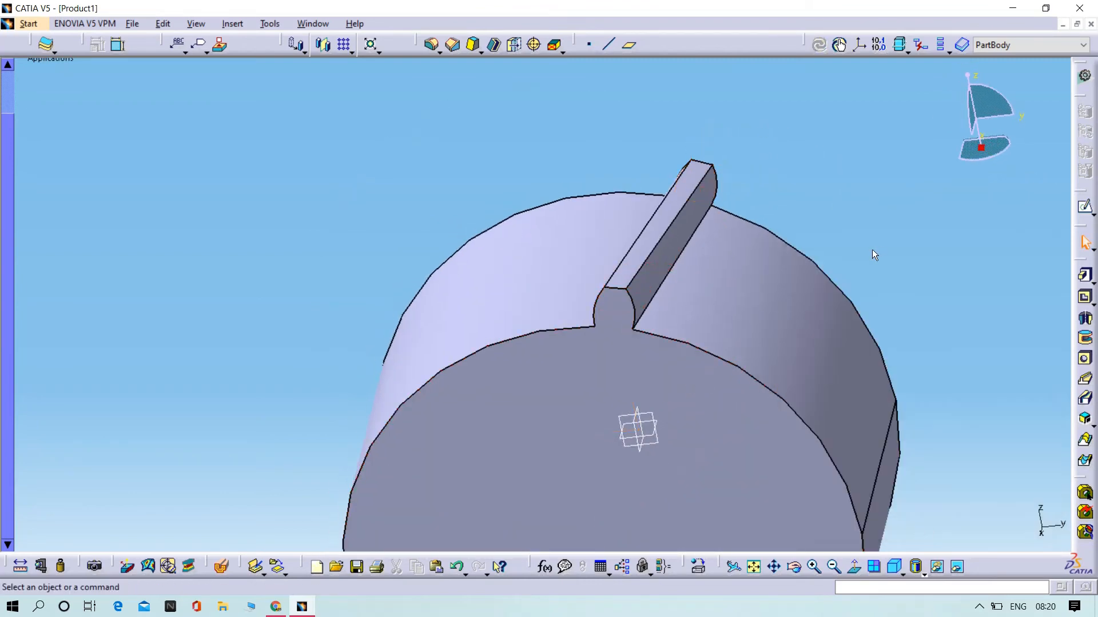
Step: Enlarge the specification tree, expand it down to the PartBody features and select Multi-sections Solid.1
{"action": "middle_click_drag", "start_coordinate": [872, 255], "coordinate": [604, 281]}
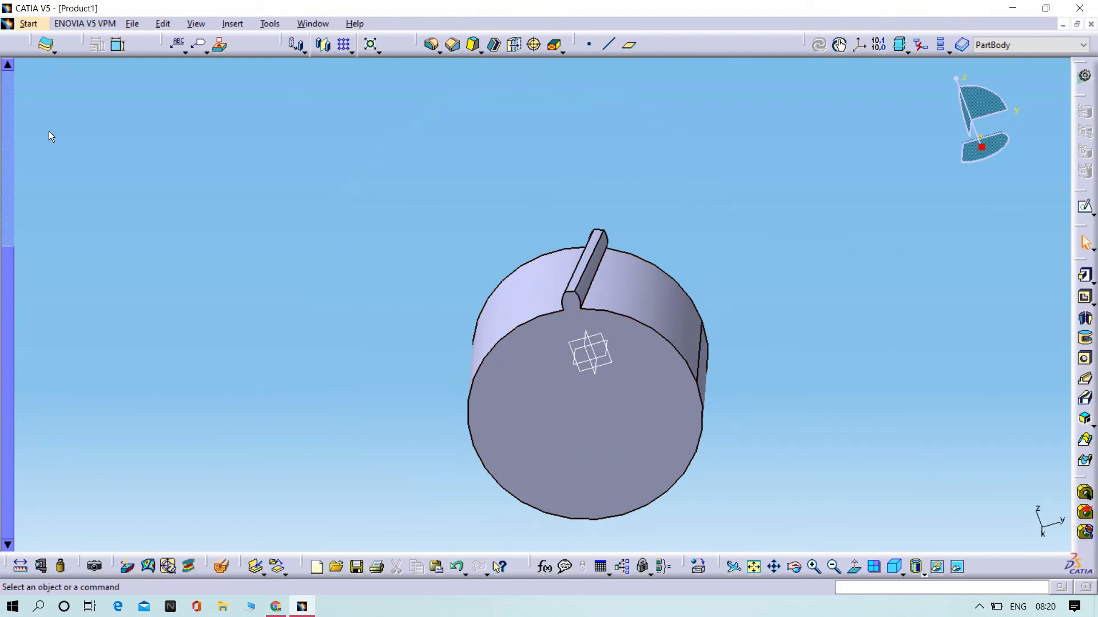
{"action": "scroll", "coordinate": [49, 133], "scroll_direction": "up", "scroll_amount": 5}
{"action": "scroll", "coordinate": [54, 187], "scroll_direction": "down", "scroll_amount": 3}
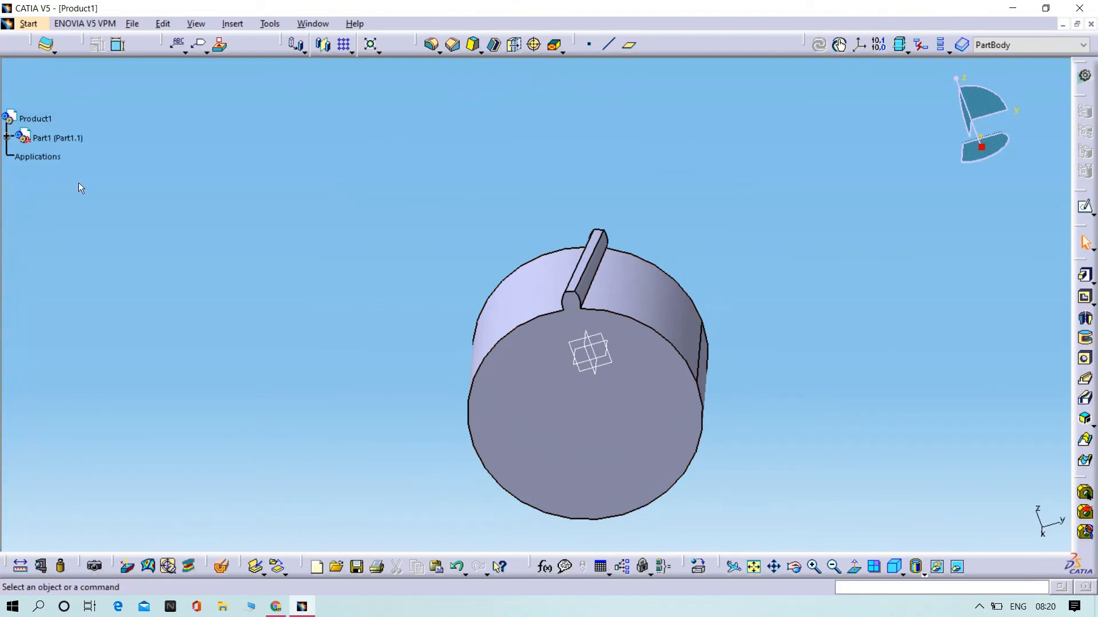
{"action": "scroll", "coordinate": [121, 187], "scroll_direction": "down", "scroll_amount": 2, "text": "ctrl"}
{"action": "scroll", "coordinate": [120, 186], "scroll_direction": "up", "scroll_amount": 3, "text": "ctrl"}
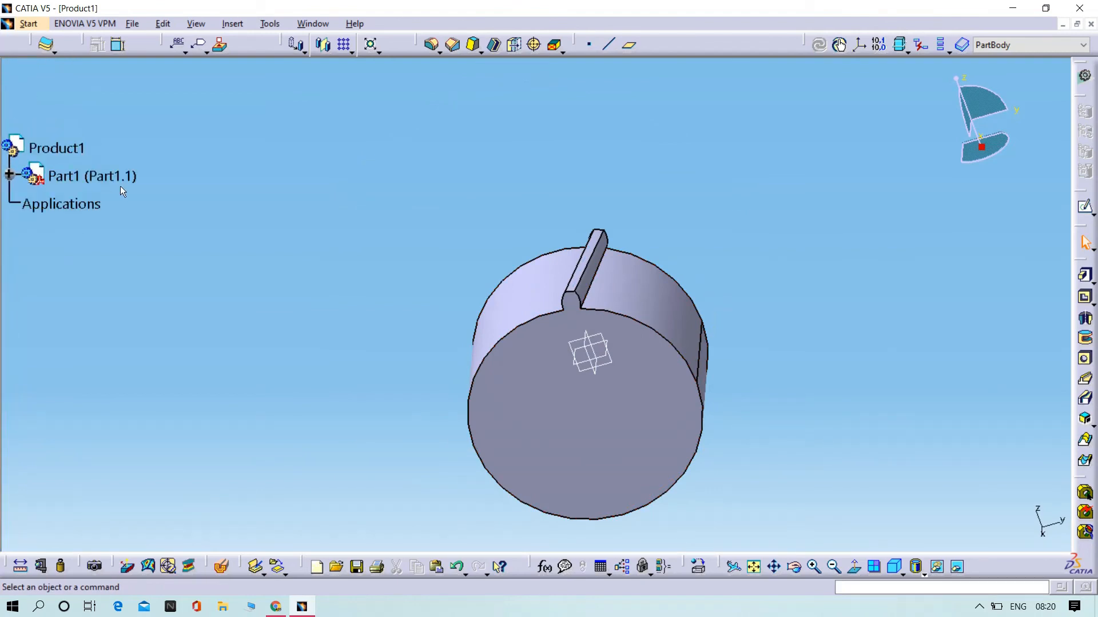
{"action": "left_click", "coordinate": [9, 175]}
{"action": "left_click", "coordinate": [30, 204]}
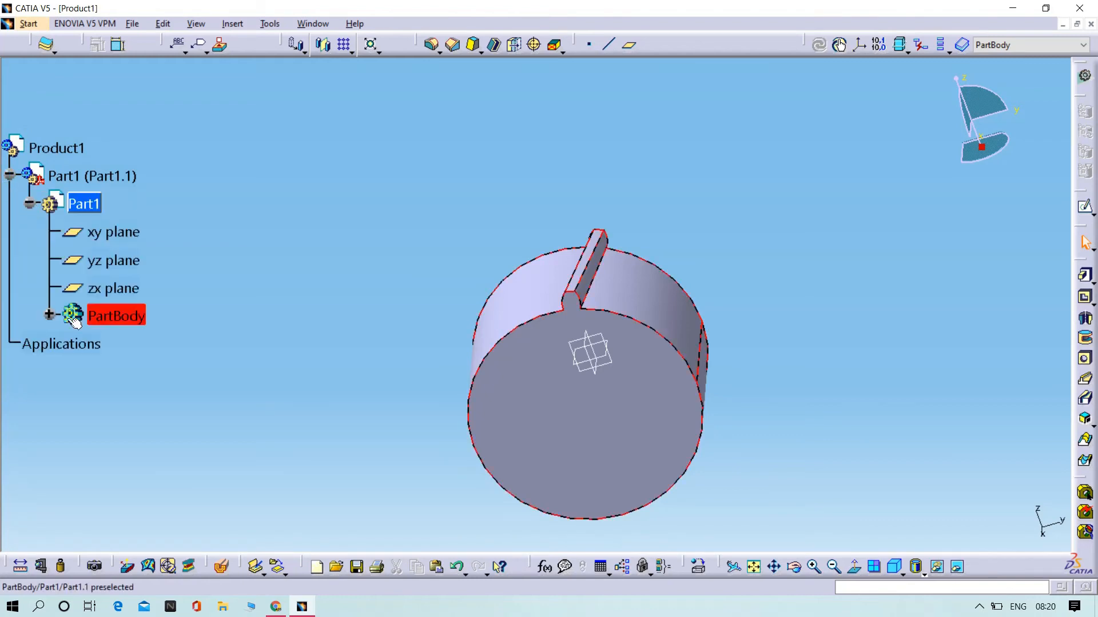
{"action": "left_click", "coordinate": [49, 316]}
{"action": "left_click", "coordinate": [112, 372]}
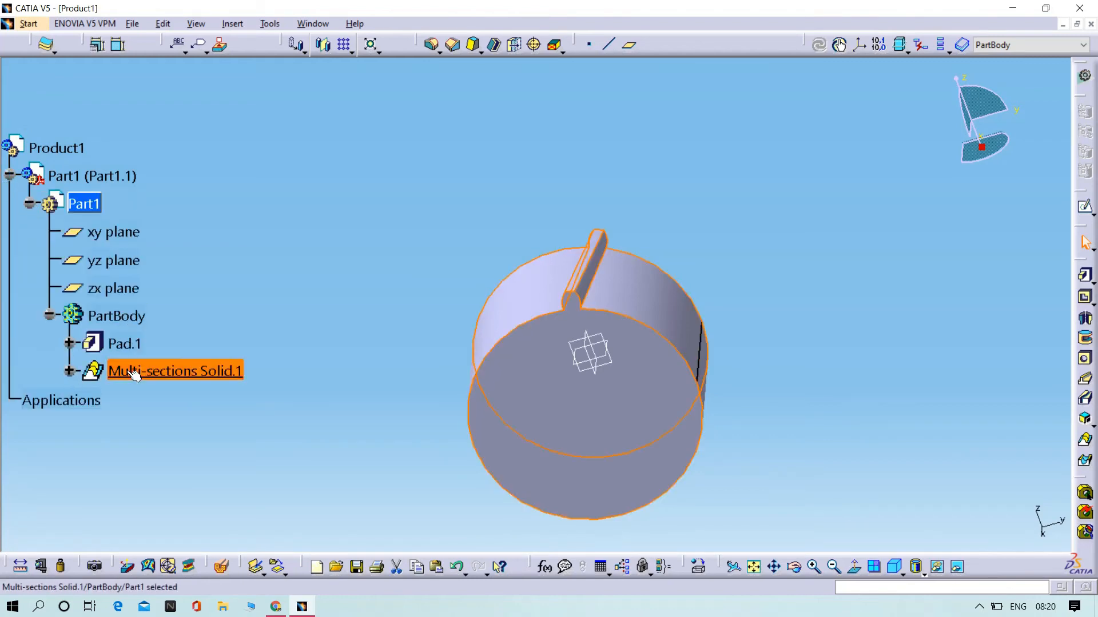
Step: Set up a circular pattern of the tooth as a complete crown of 22 instances, referenced to the cylinder's end face, and preview it
{"action": "left_click", "coordinate": [352, 49]}
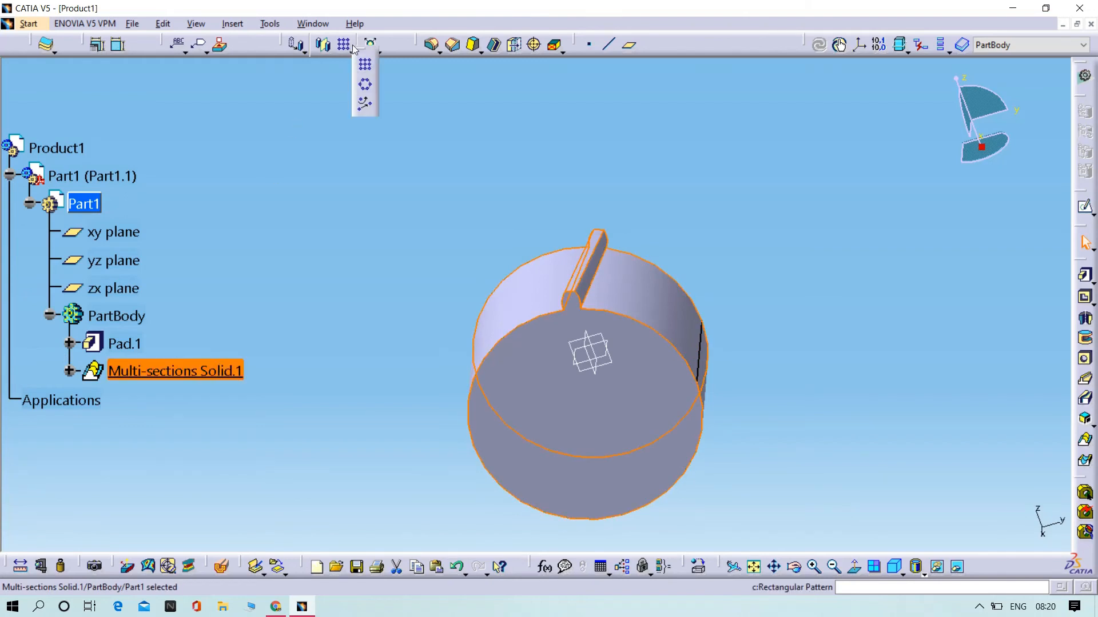
{"action": "left_click", "coordinate": [366, 87]}
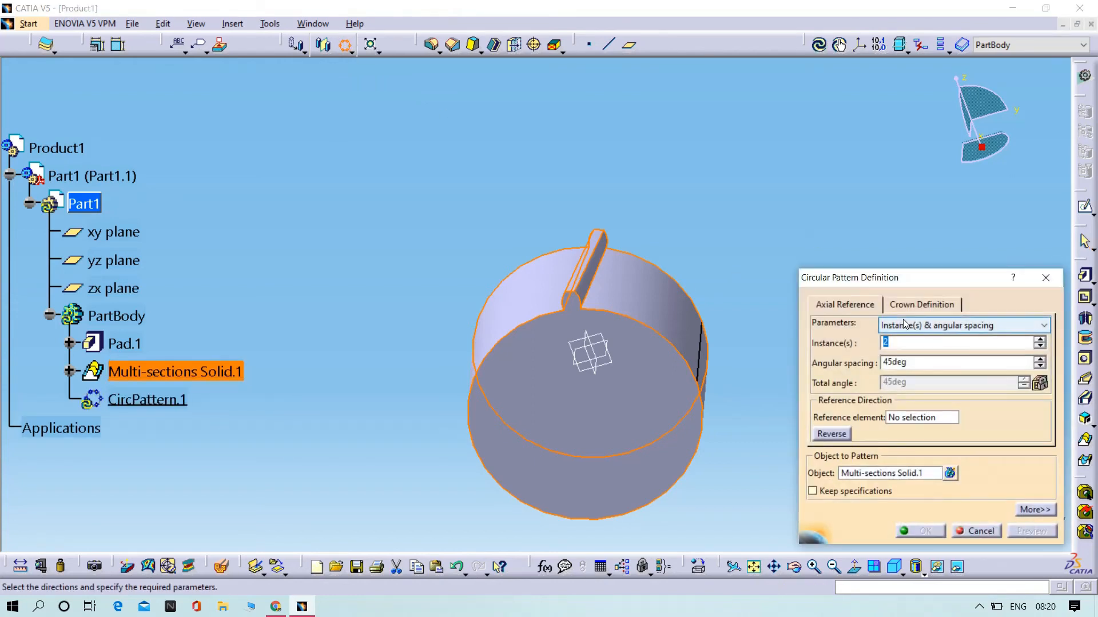
{"action": "left_click", "coordinate": [903, 323]}
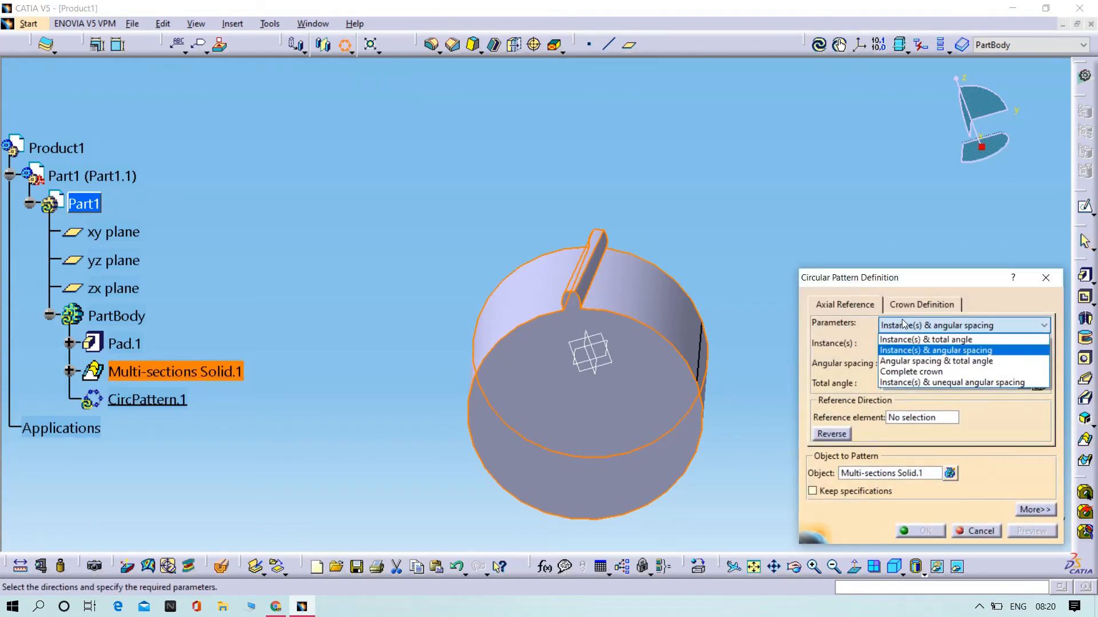
{"action": "left_click", "coordinate": [926, 372]}
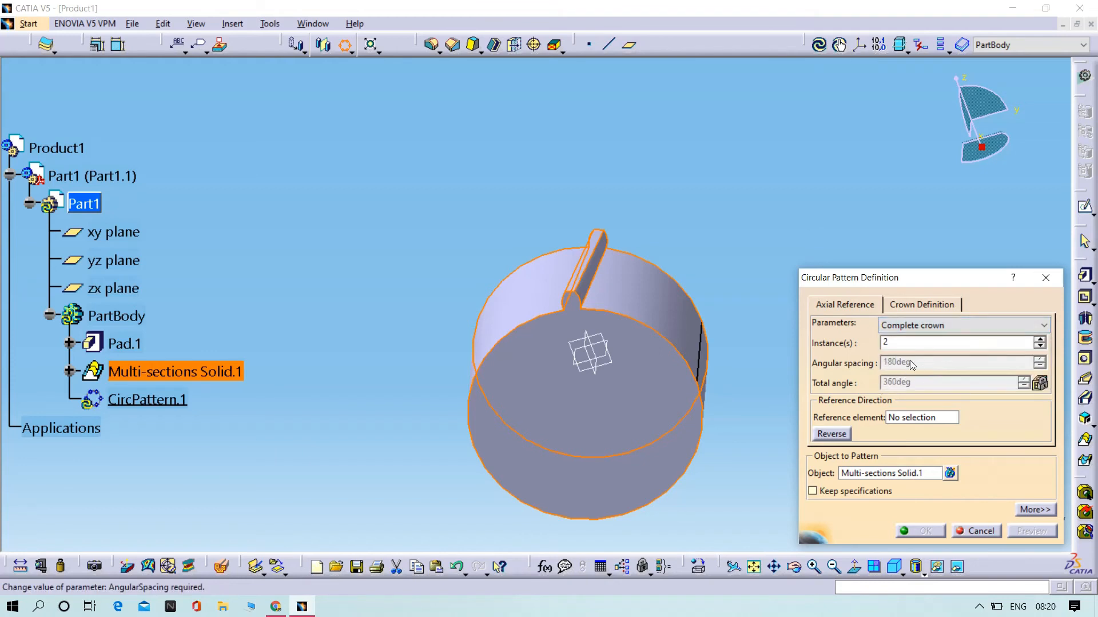
{"action": "left_click", "coordinate": [901, 330]}
{"action": "left_click", "coordinate": [857, 359]}
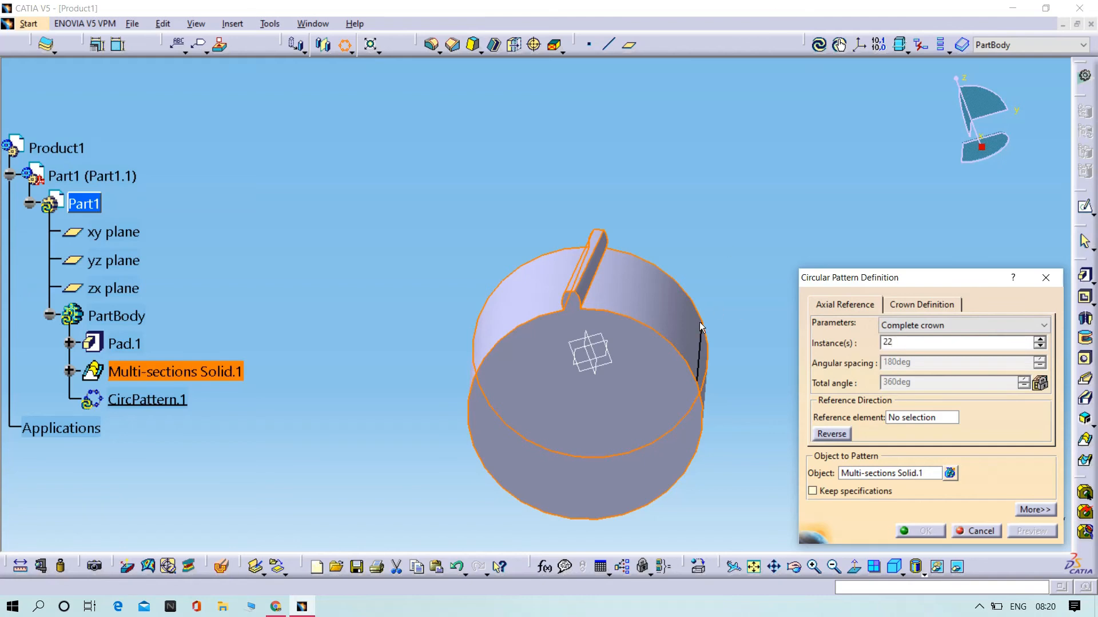
{"action": "left_click", "coordinate": [913, 422]}
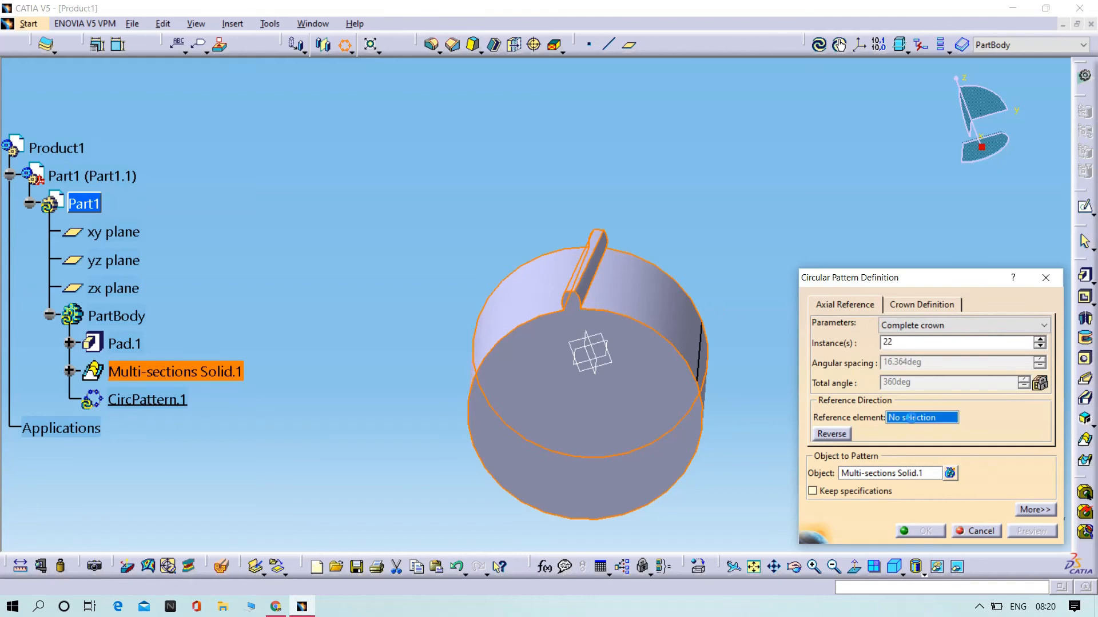
{"action": "left_click", "coordinate": [612, 423]}
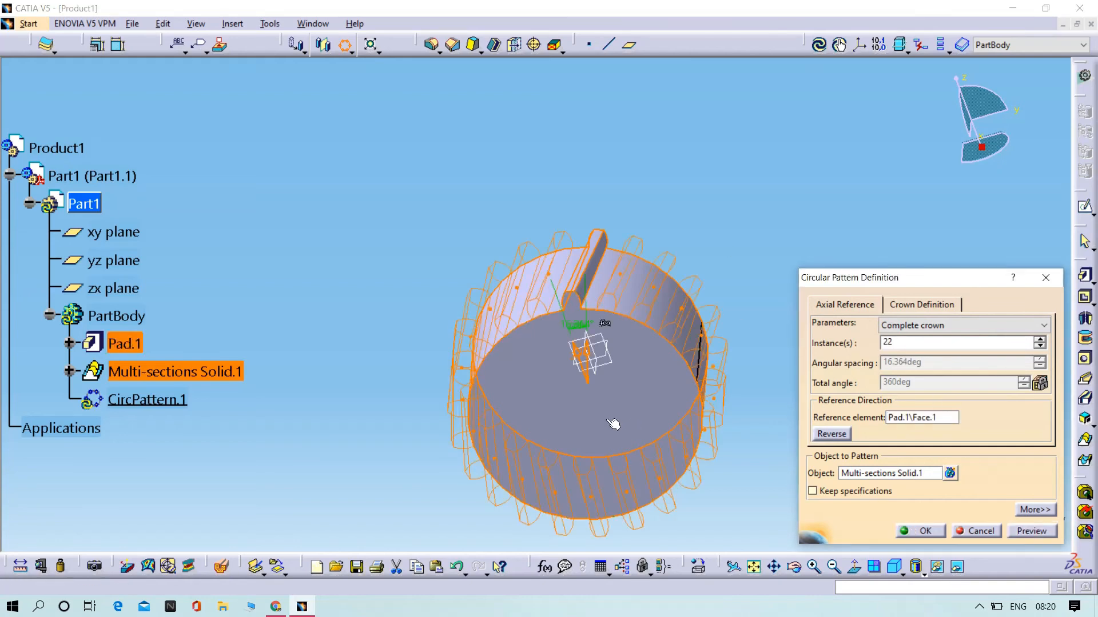
{"action": "left_click", "coordinate": [1032, 531]}
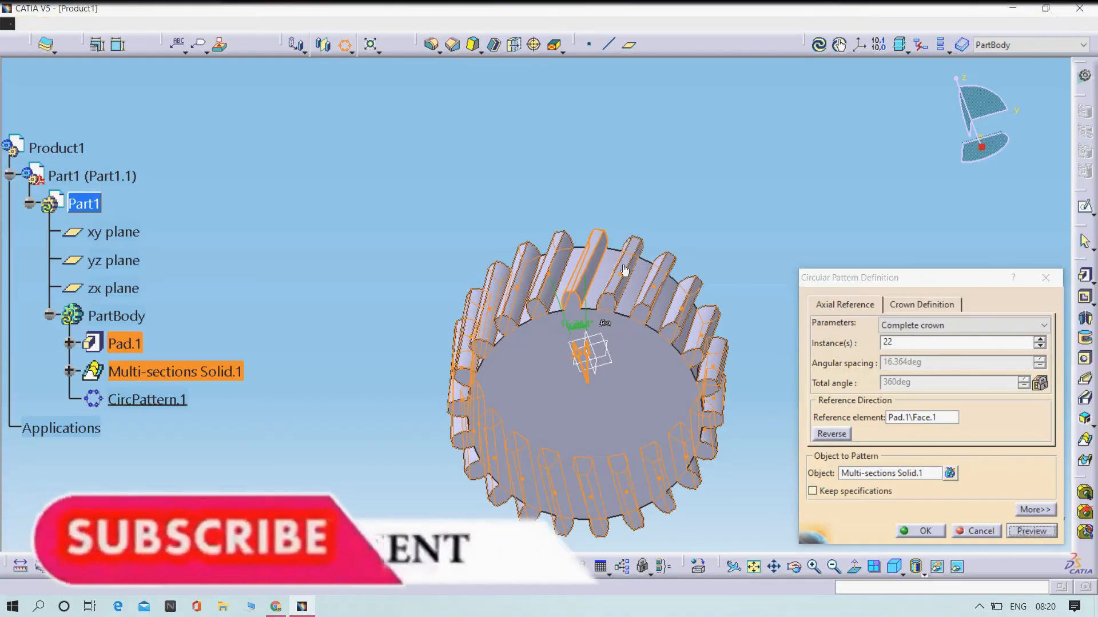
Step: Set the circular pattern to 25 instances and create the ring of teeth
{"action": "middle_click_drag", "start_coordinate": [434, 286], "coordinate": [523, 291]}
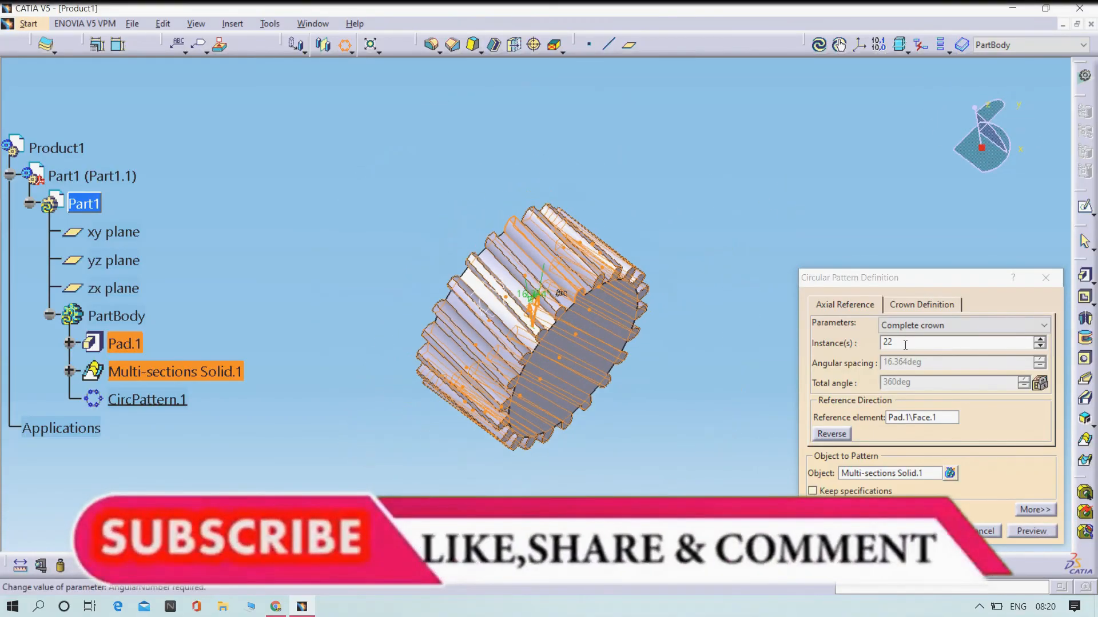
{"action": "double_click", "coordinate": [905, 345]}
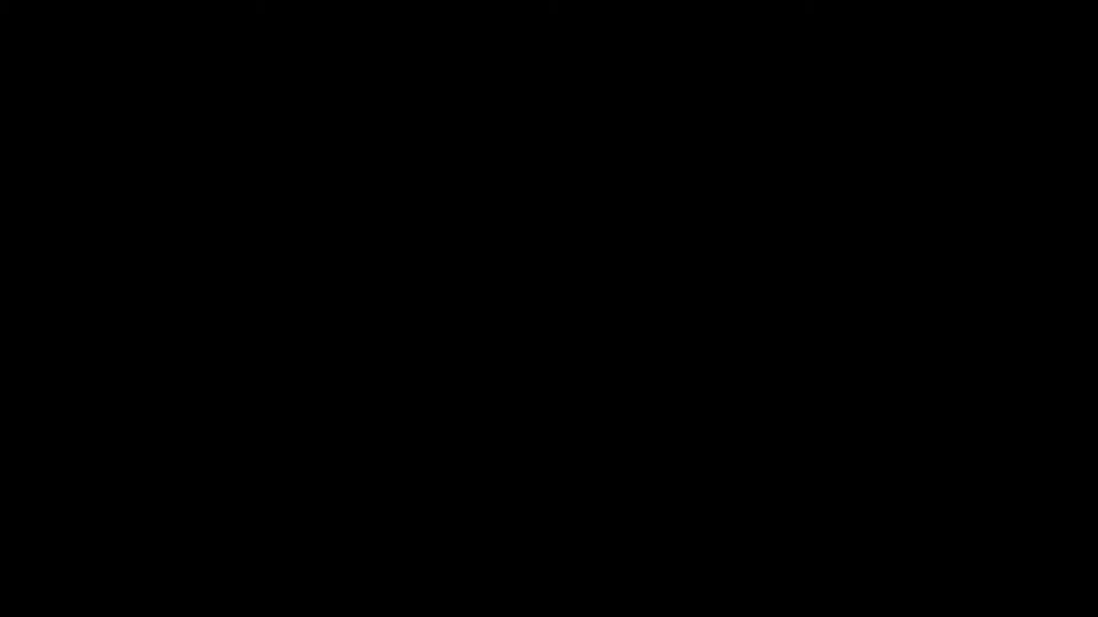
{"action": "type", "text": "25"}
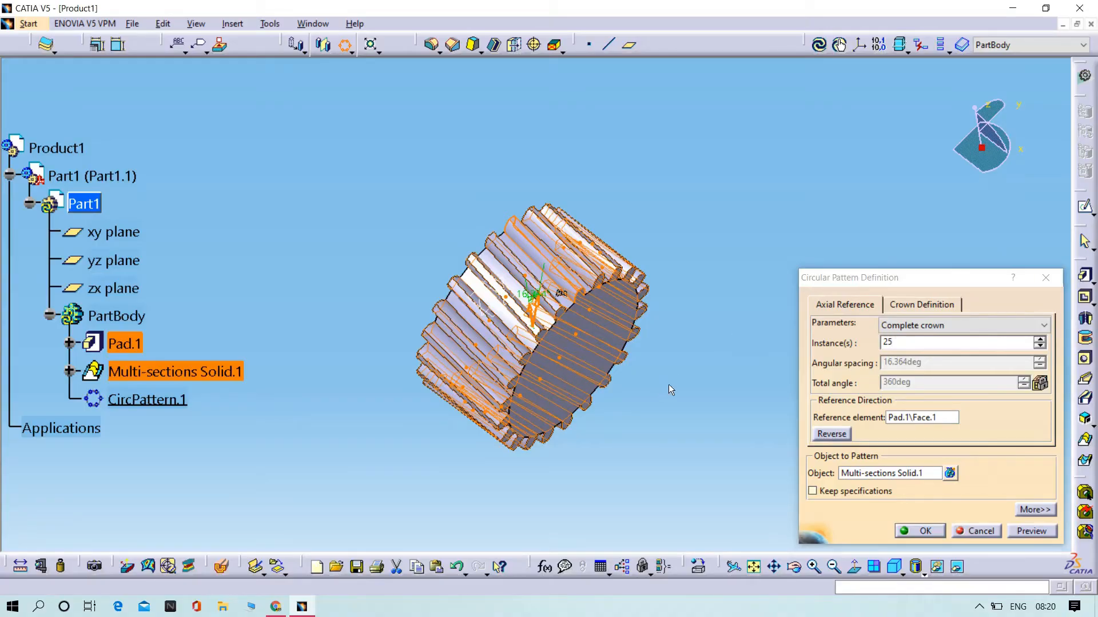
{"action": "key", "text": "Return"}
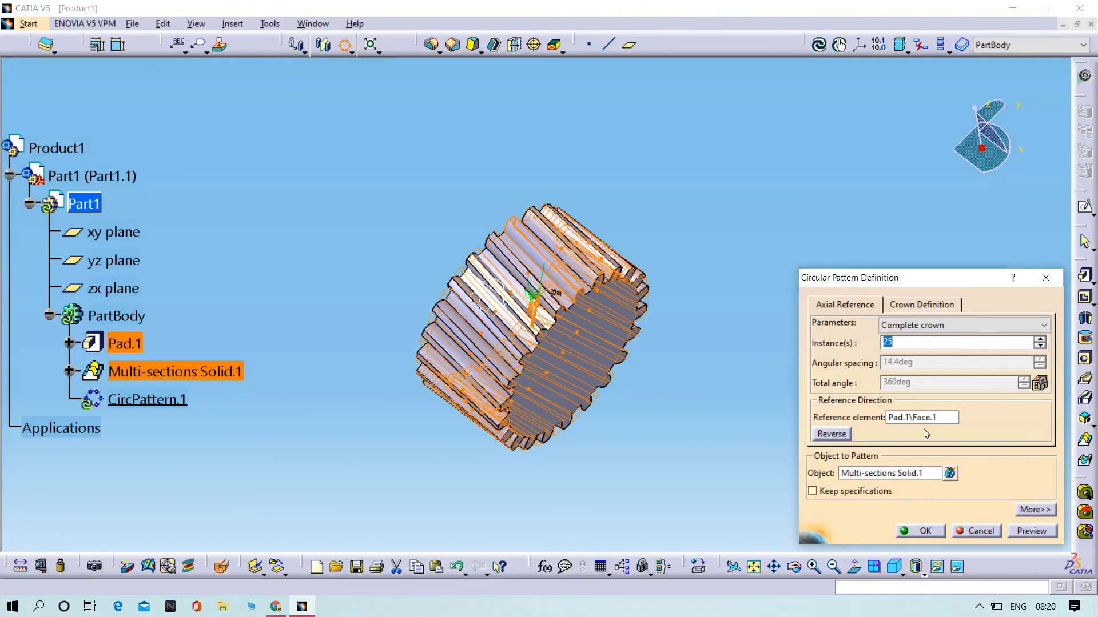
{"action": "middle_click_drag", "start_coordinate": [681, 451], "coordinate": [489, 356]}
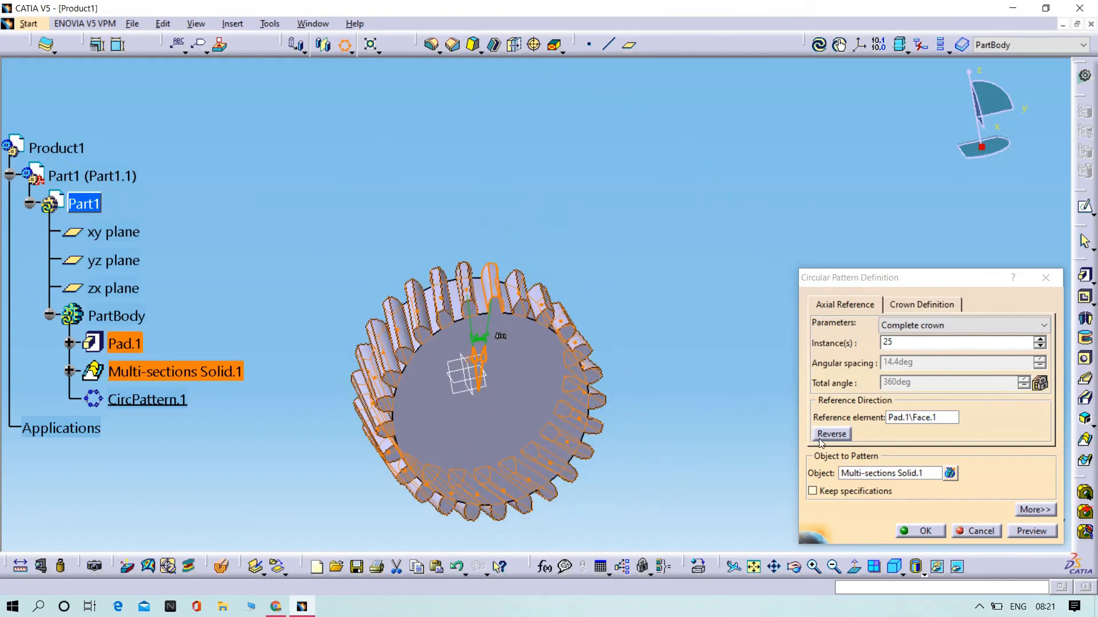
{"action": "left_click", "coordinate": [921, 531]}
Step: Start a sketch on the gear's end face and draw a circle about 30 mm in diameter centred on the origin
{"action": "middle_click_drag", "start_coordinate": [793, 378], "coordinate": [835, 228]}
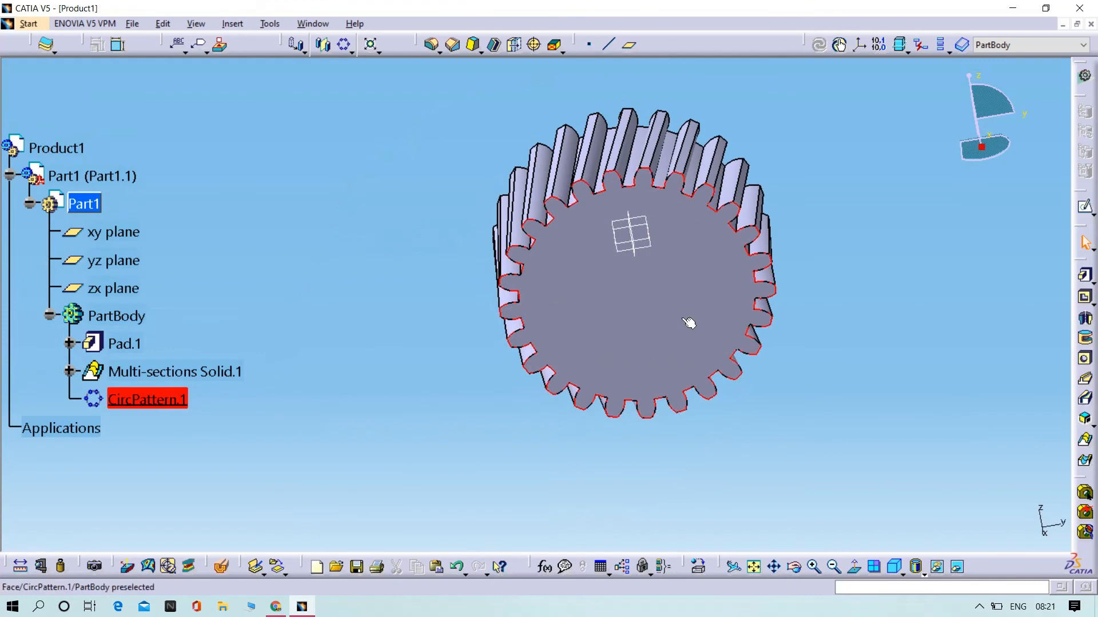
{"action": "left_click", "coordinate": [691, 320]}
{"action": "left_click", "coordinate": [1085, 207]}
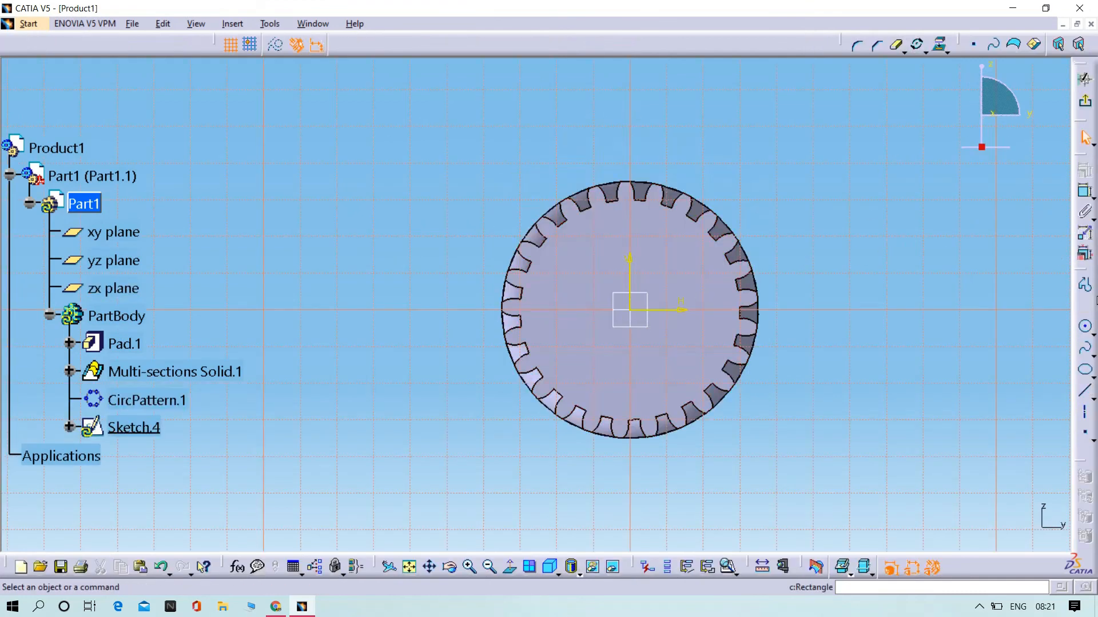
{"action": "left_click", "coordinate": [1085, 327]}
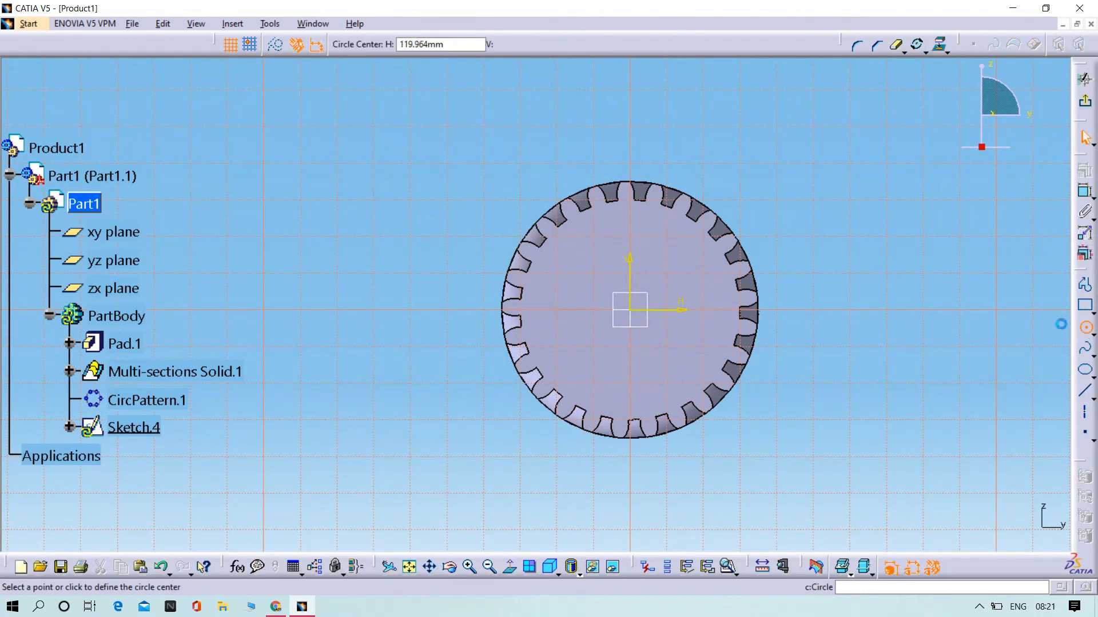
{"action": "left_click", "coordinate": [630, 310]}
{"action": "left_click", "coordinate": [663, 360]}
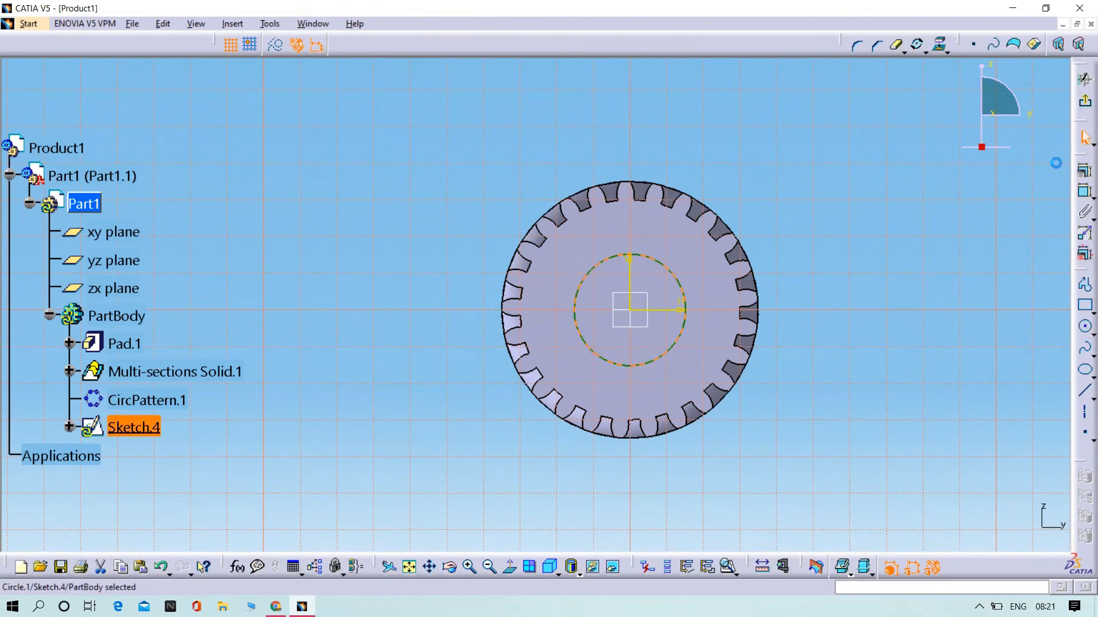
Step: Dimension the bore circle and set its diameter to 30 mm
{"action": "left_click", "coordinate": [1082, 196]}
{"action": "left_click", "coordinate": [824, 385]}
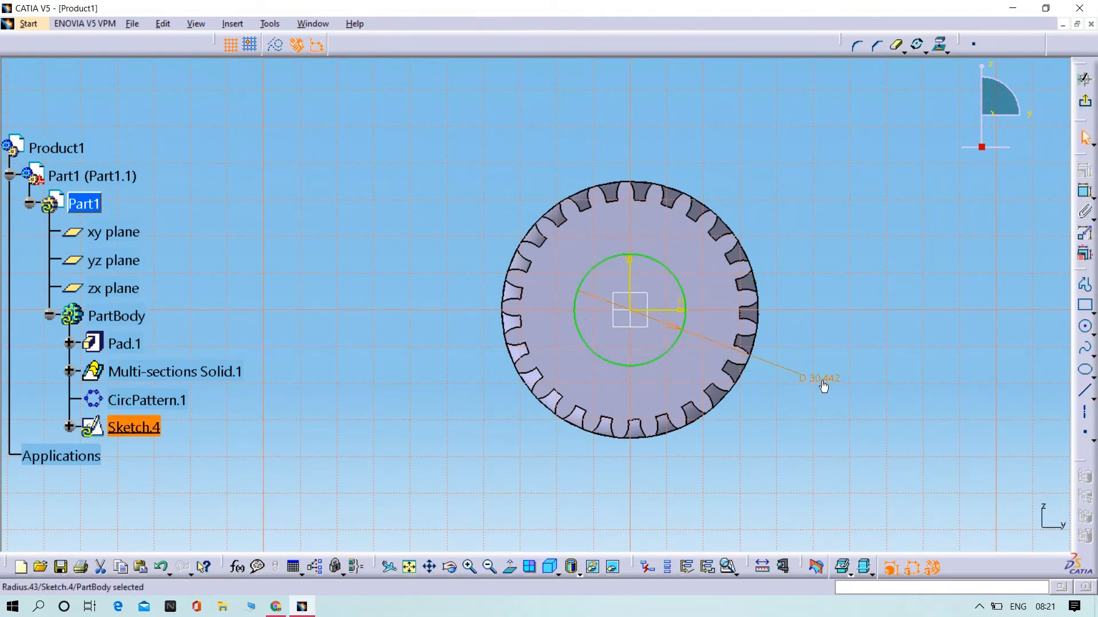
{"action": "double_click", "coordinate": [824, 382]}
{"action": "type", "text": "30"}
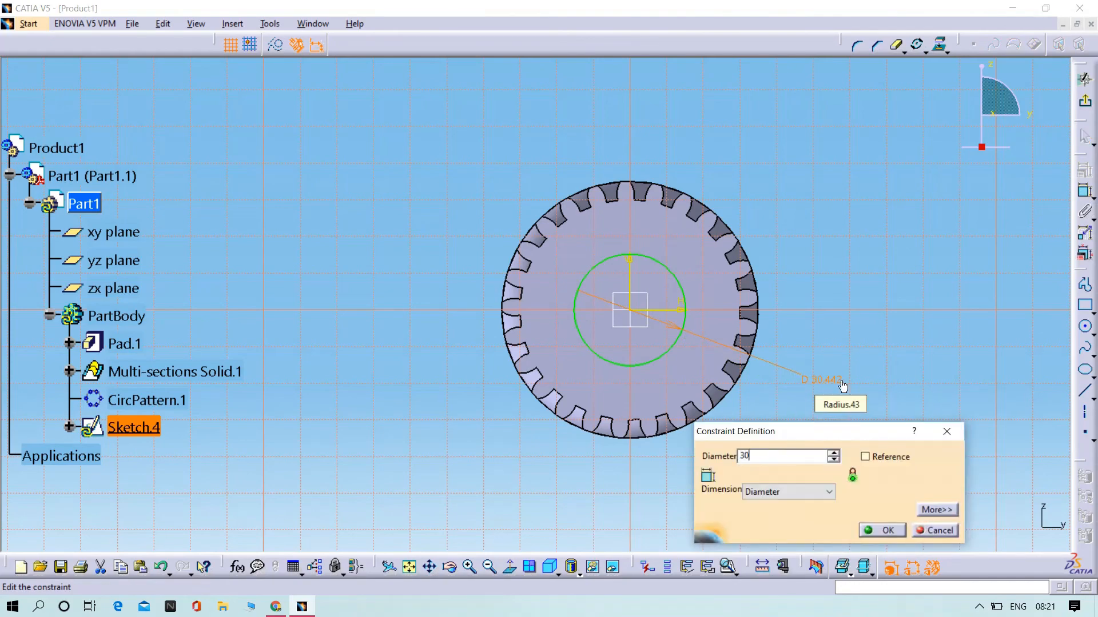
{"action": "key", "text": "Return"}
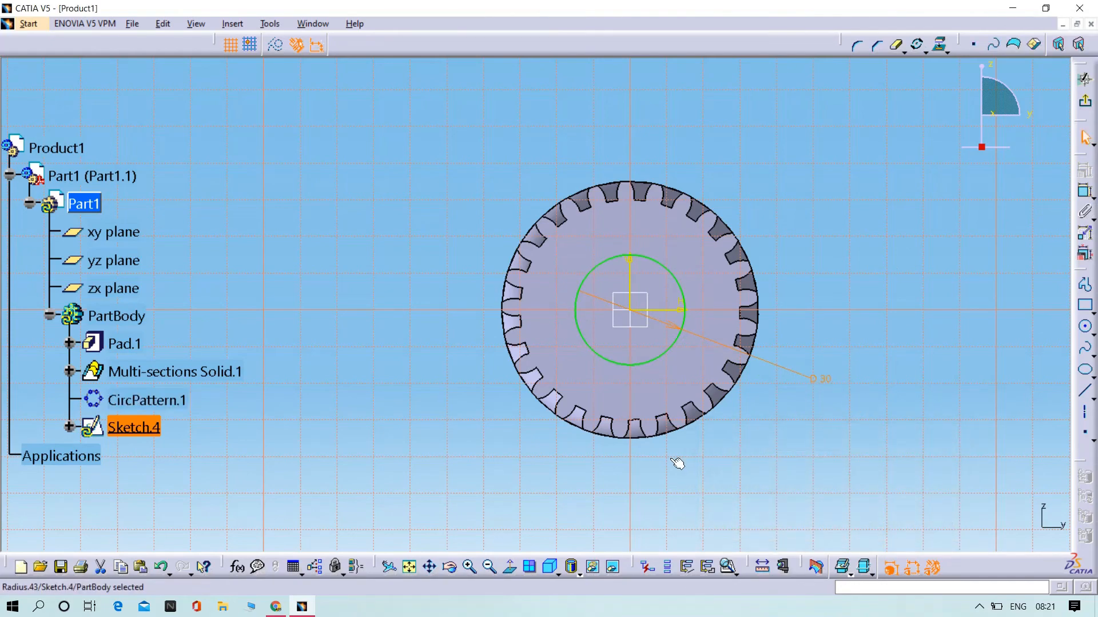
Step: Draw a centred rectangle about 3.3 mm wide on the vertical axis, straddling the upper edge of the bore circle
{"action": "mouse_move", "coordinate": [644, 389]}
{"action": "middle_mouse_down"}
{"action": "mouse_move", "coordinate": [645, 316]}
{"action": "mouse_move", "coordinate": [613, 311]}
{"action": "mouse_move", "coordinate": [616, 294]}
{"action": "mouse_move", "coordinate": [617, 336]}
{"action": "middle_mouse_up"}
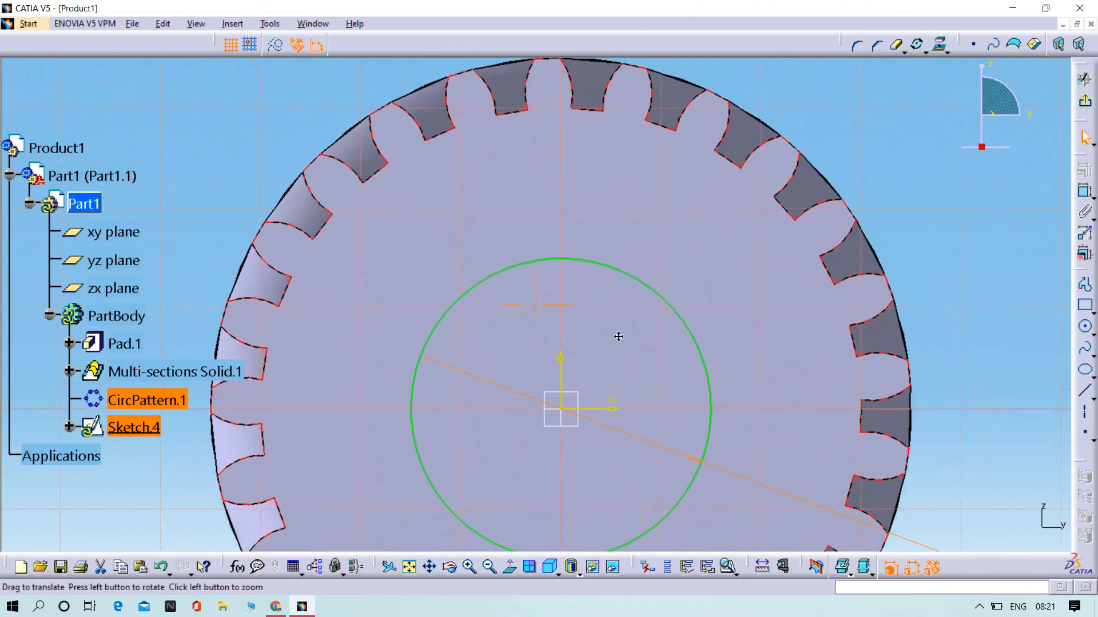
{"action": "left_click", "coordinate": [1094, 313]}
{"action": "left_click", "coordinate": [1084, 322]}
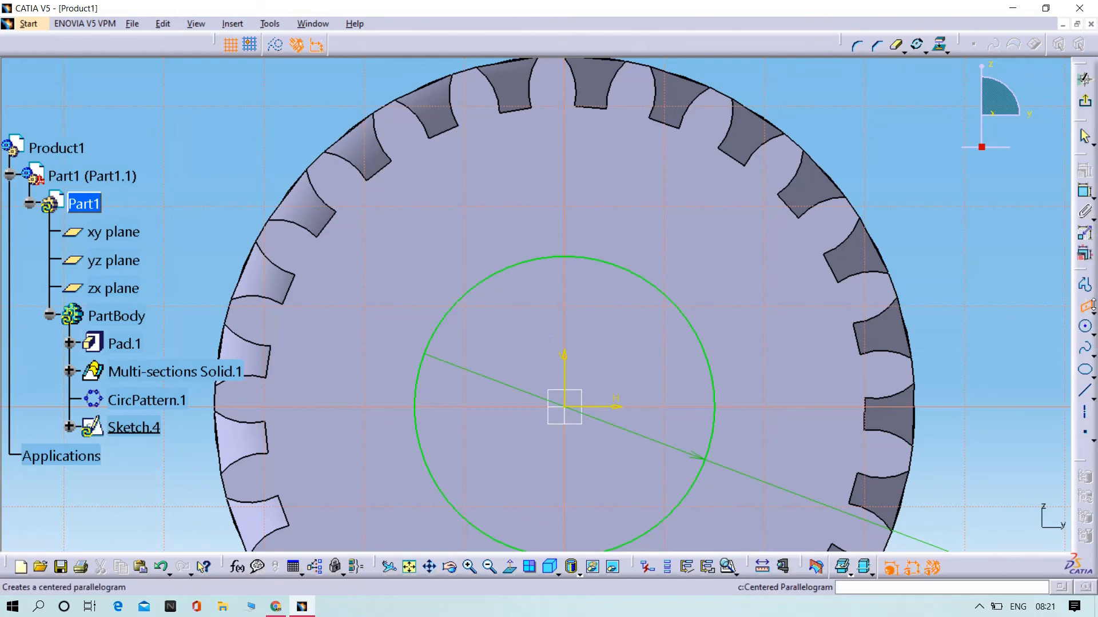
{"action": "left_click", "coordinate": [1092, 312]}
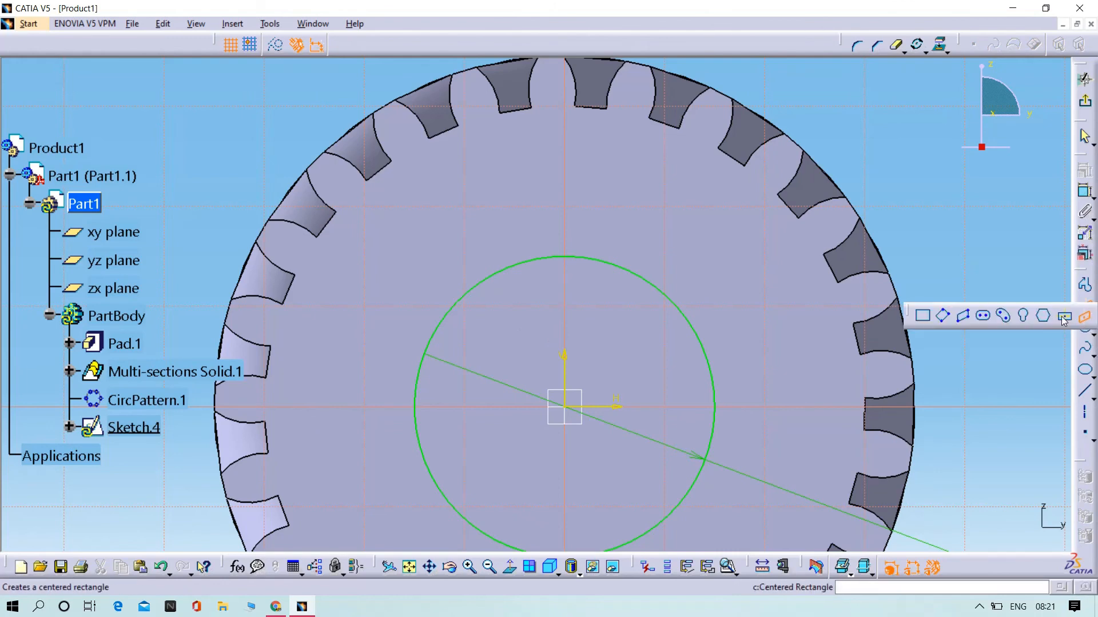
{"action": "left_click", "coordinate": [564, 277]}
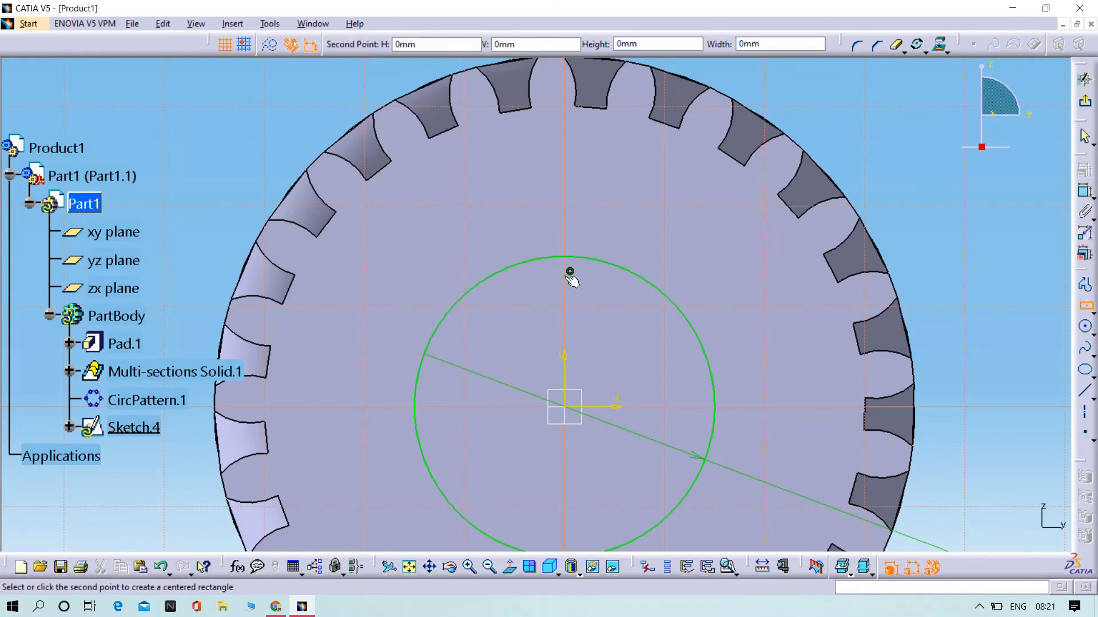
{"action": "left_click", "coordinate": [581, 229]}
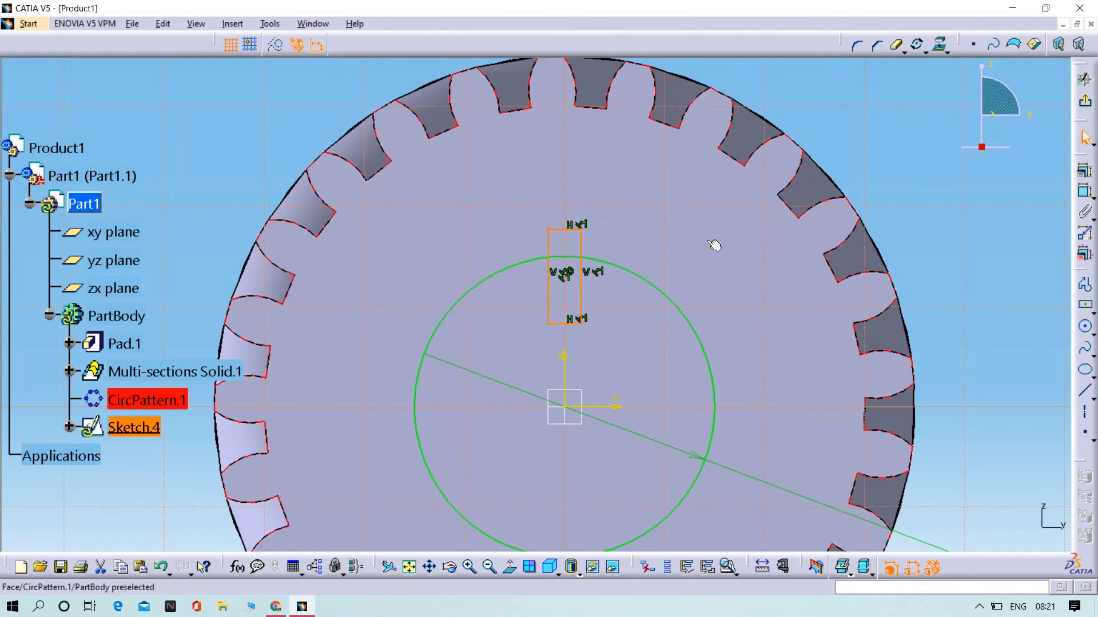
{"action": "key", "text": "Escape"}
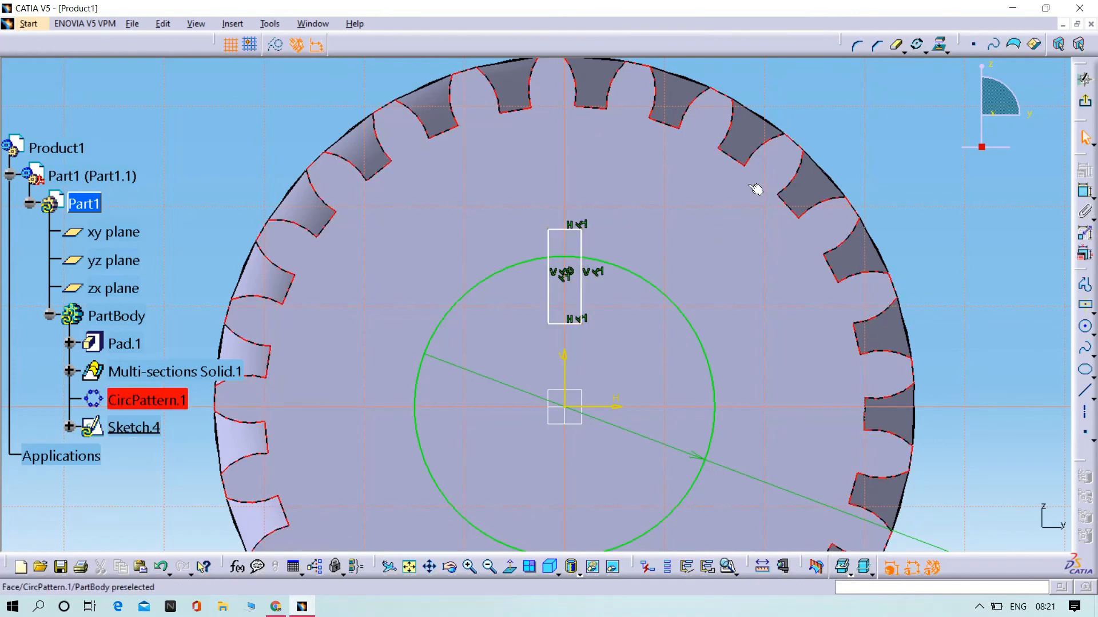
Step: Quick-trim the parts of the rectangle that lie inside the bore circle, leaving an open keyway outline above it
{"action": "left_click", "coordinate": [897, 46]}
{"action": "left_click", "coordinate": [548, 293]}
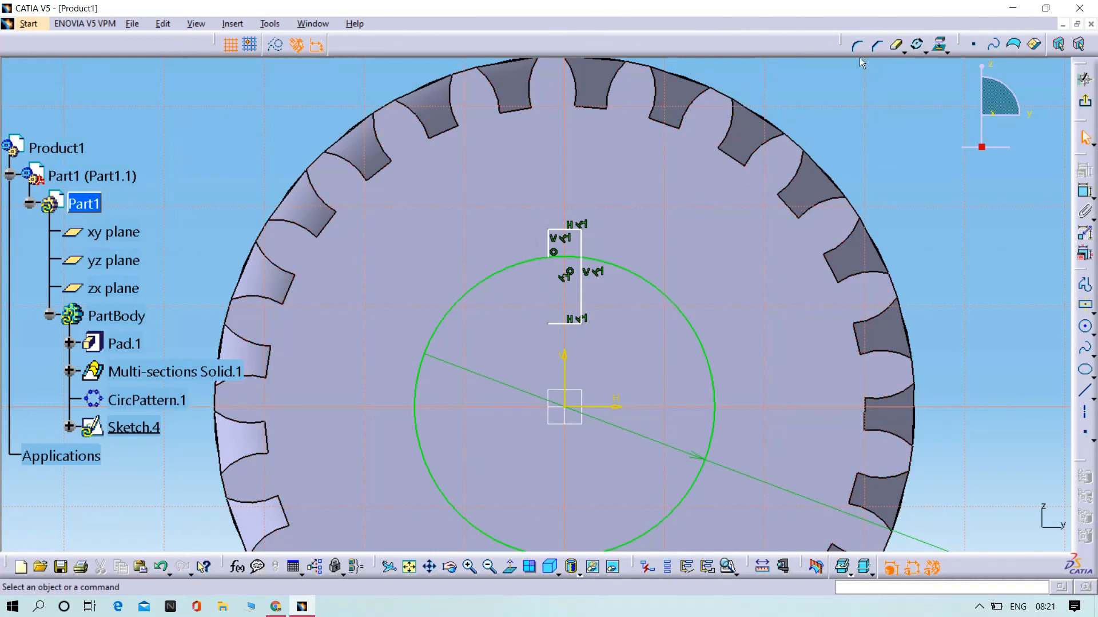
{"action": "left_click", "coordinate": [876, 46]}
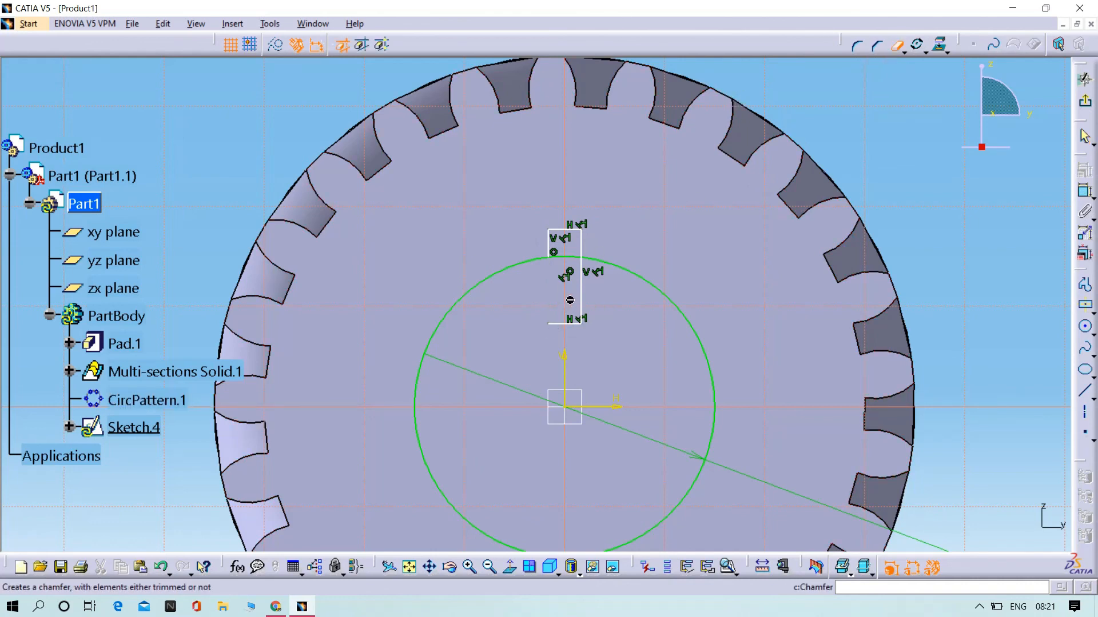
{"action": "left_click", "coordinate": [581, 296]}
{"action": "left_click", "coordinate": [895, 47]}
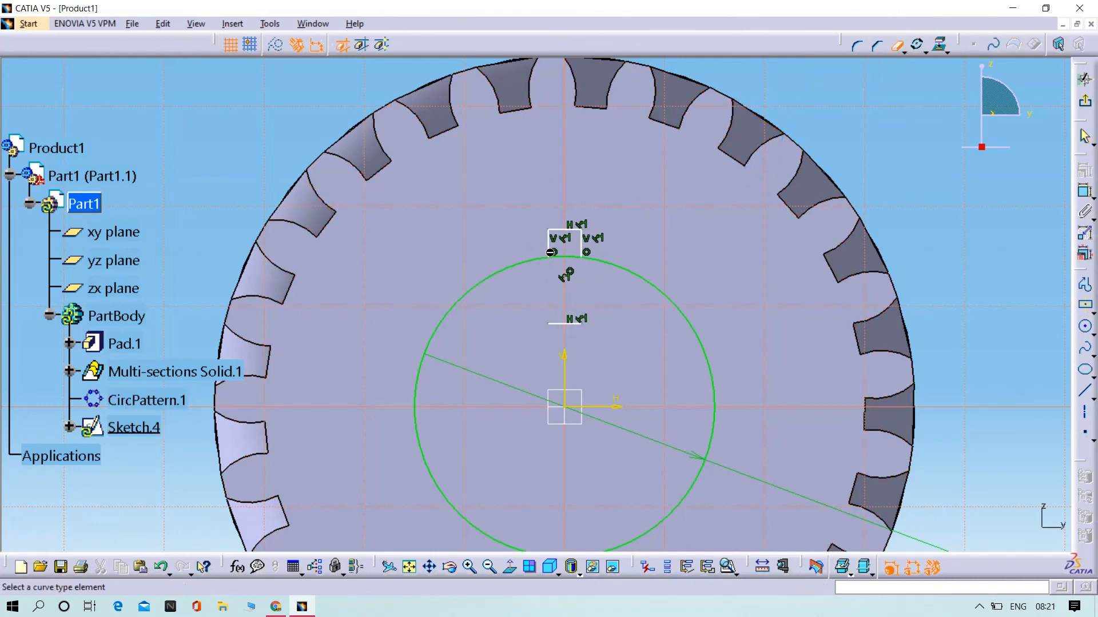
{"action": "left_click", "coordinate": [553, 318]}
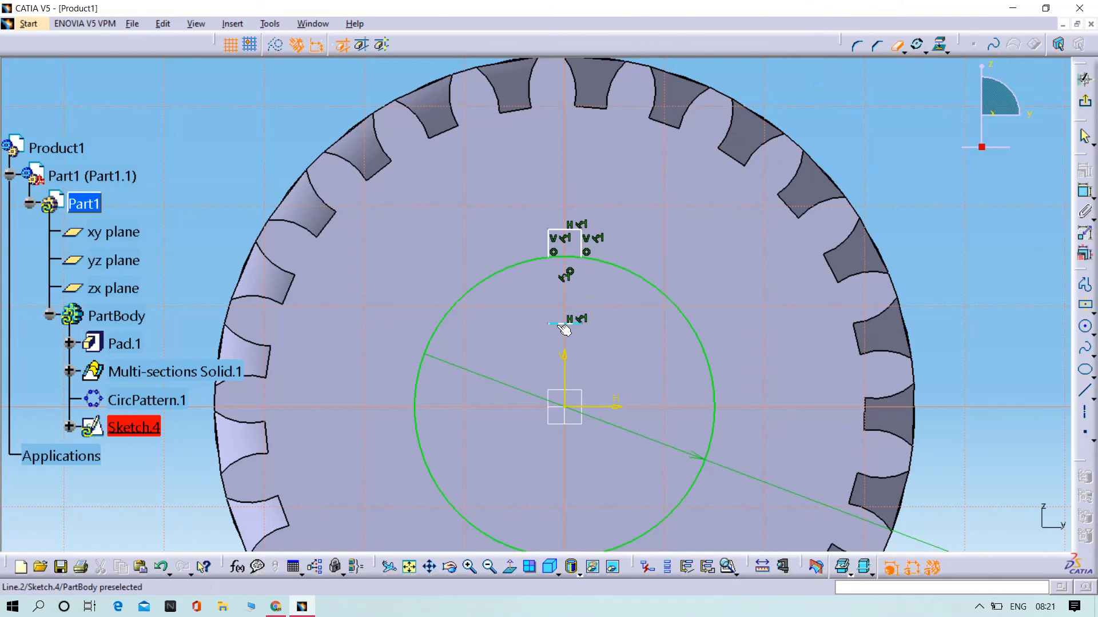
Step: Dimension the keyway's vertical side line and set its length to 3 mm
{"action": "left_click", "coordinate": [1084, 190]}
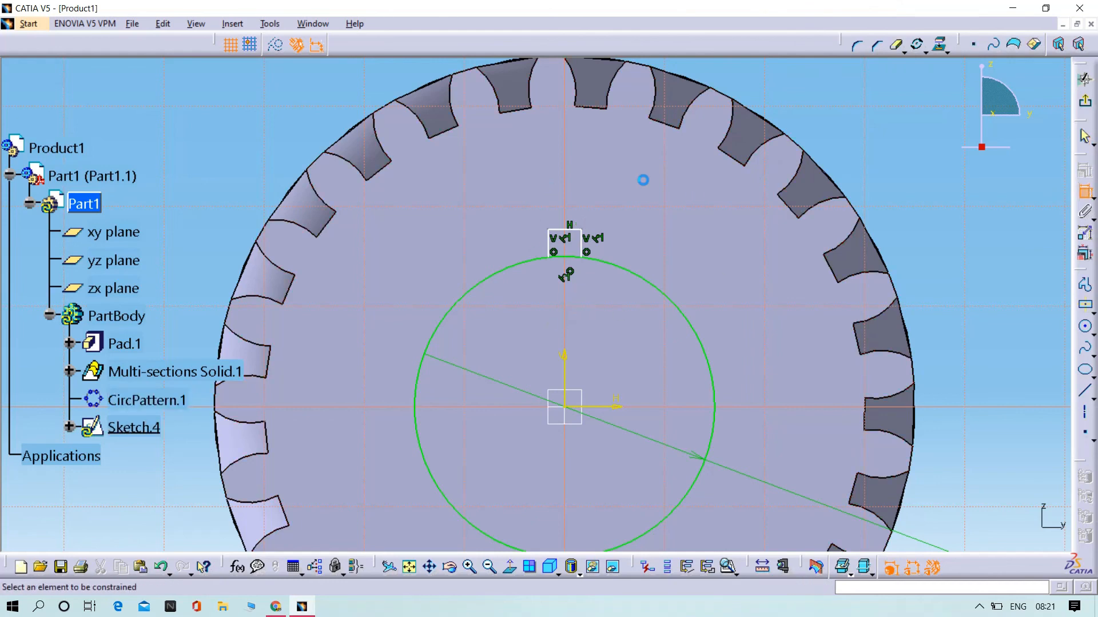
{"action": "left_click", "coordinate": [588, 244]}
{"action": "double_click", "coordinate": [632, 236]}
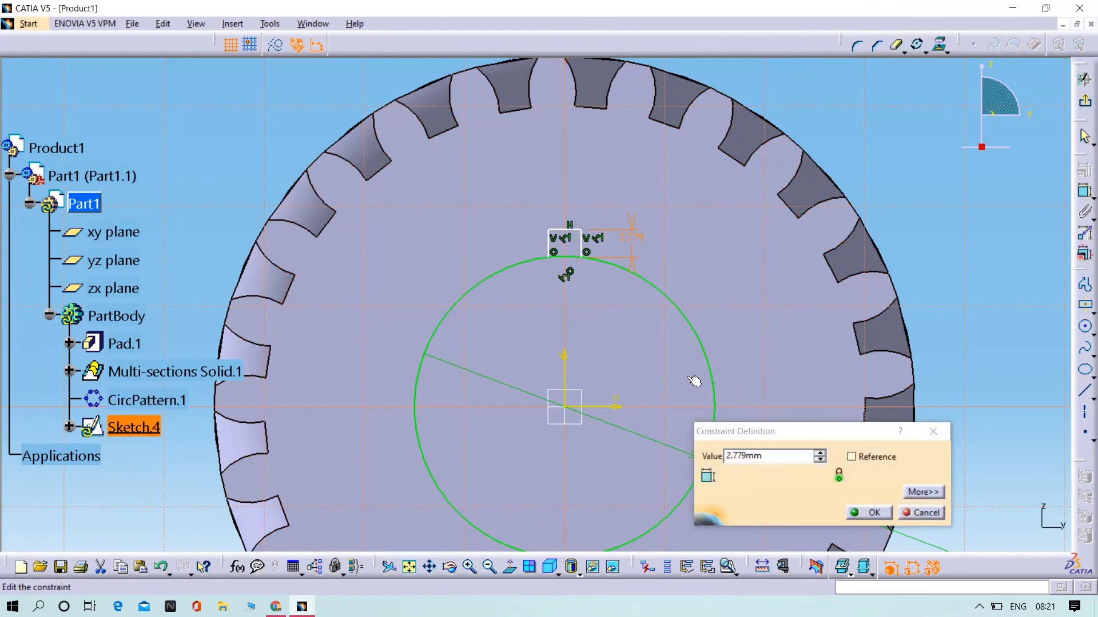
{"action": "left_click_drag", "start_coordinate": [770, 455], "coordinate": [443, 474]}
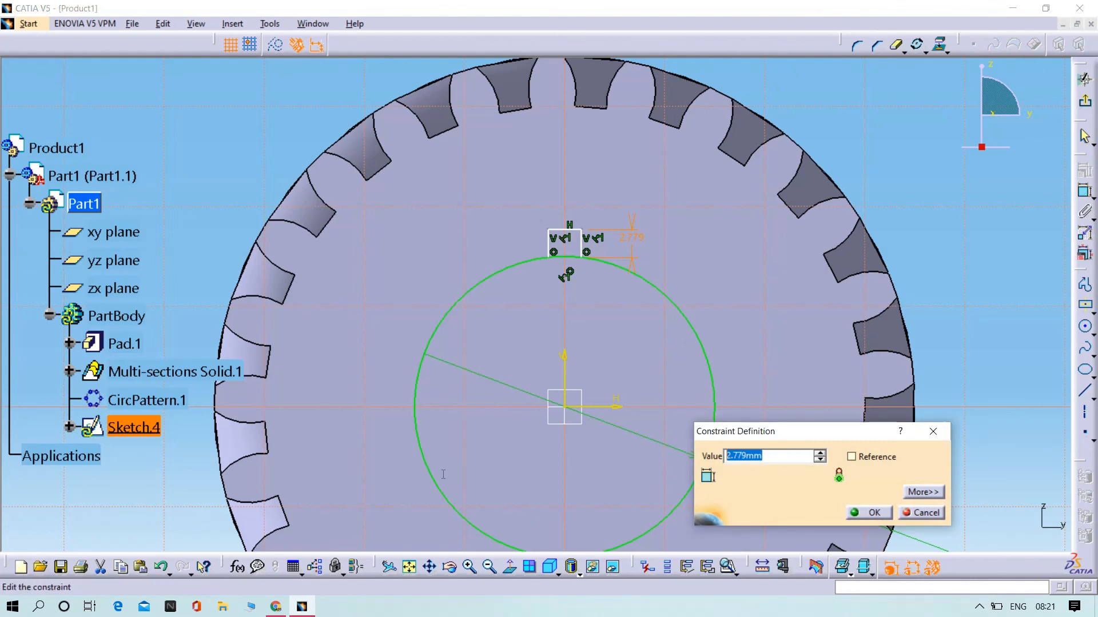
{"action": "type", "text": "3"}
{"action": "key", "text": "Return"}
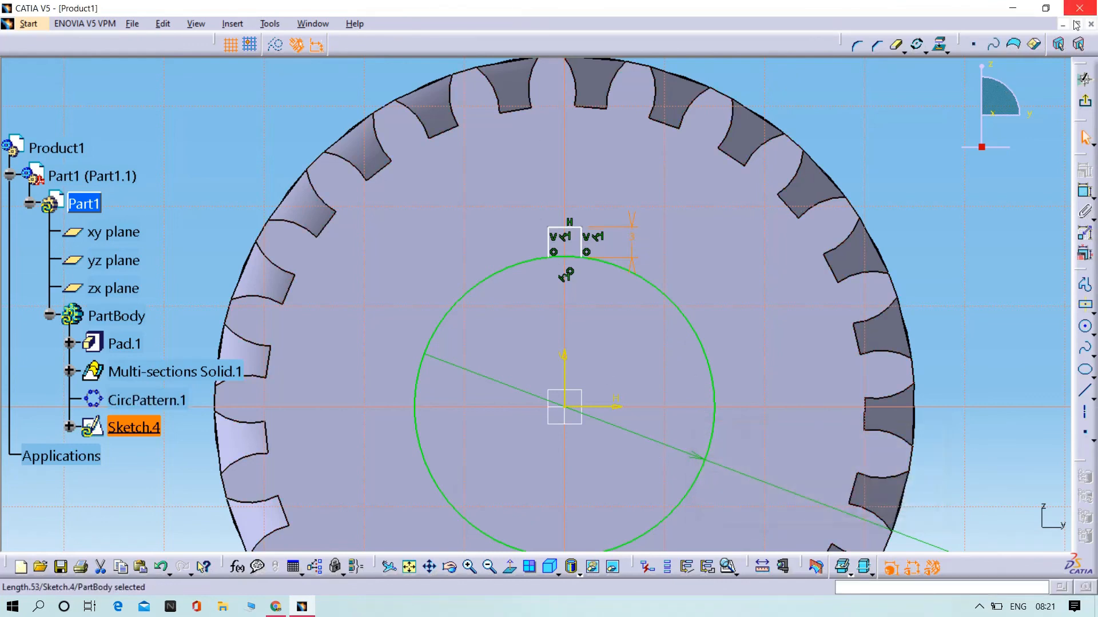
Step: Dimension the keyway's upper line and set the keyway width to 3 mm
{"action": "left_click", "coordinate": [1086, 194]}
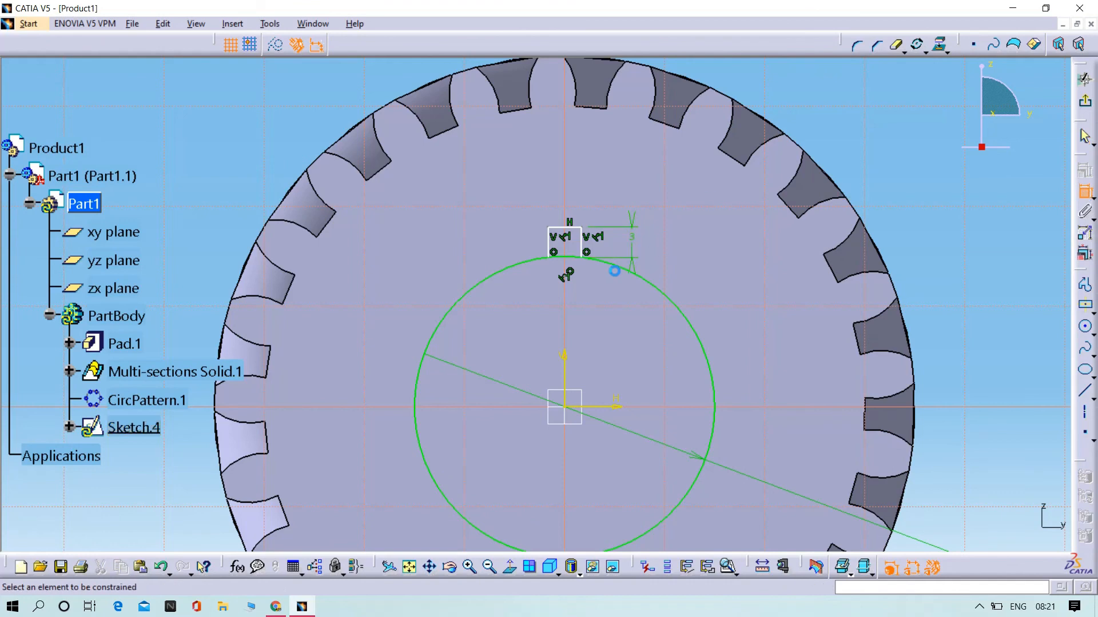
{"action": "left_click", "coordinate": [564, 229]}
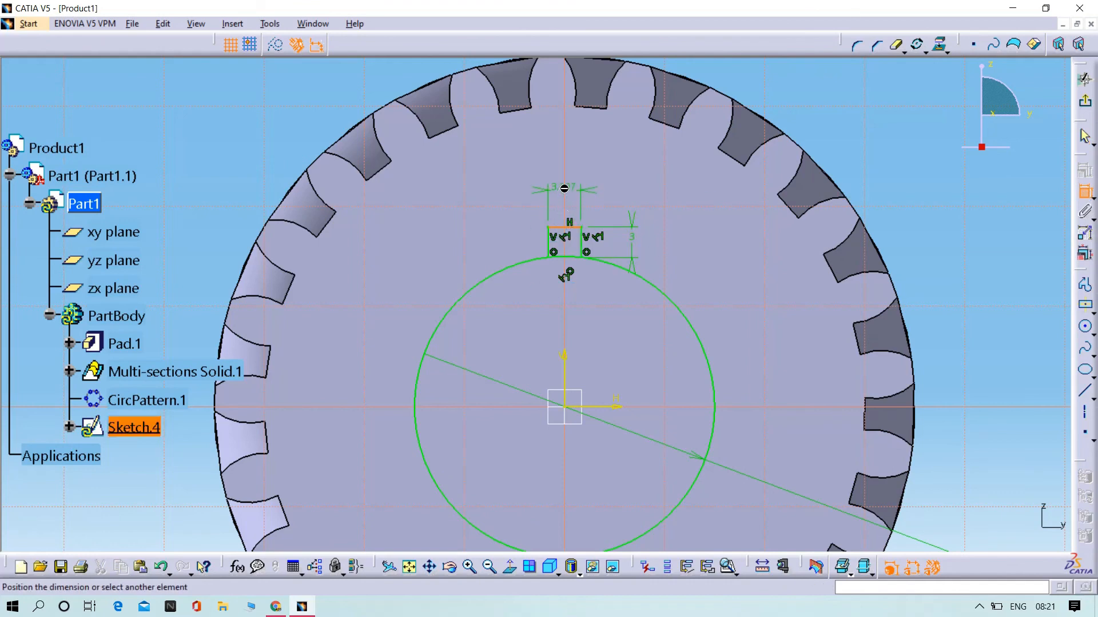
{"action": "left_click", "coordinate": [564, 183]}
{"action": "double_click", "coordinate": [564, 182]}
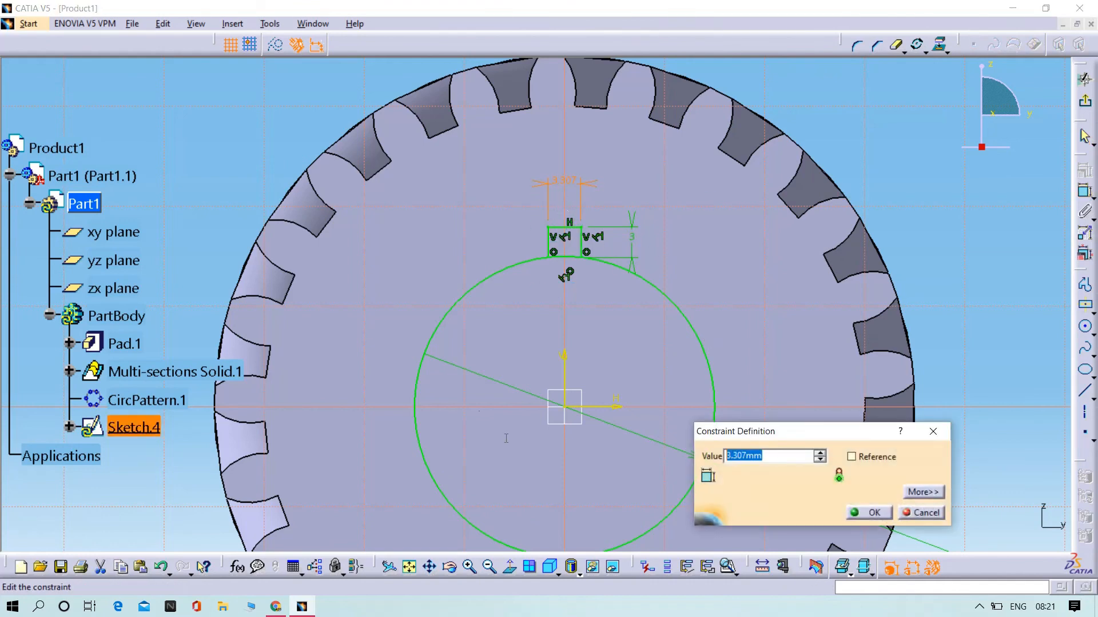
{"action": "type", "text": "3"}
{"action": "key", "text": "Return"}
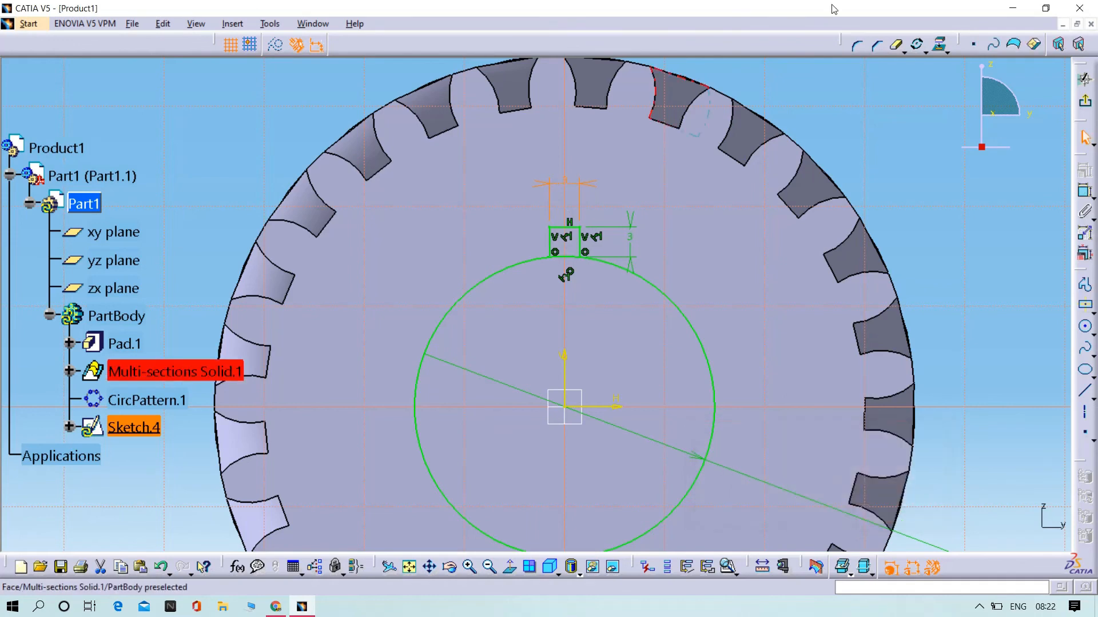
Step: Trim the bore circle's arc between the keyway sides and check the profile's closure with Sketch Analysis
{"action": "left_click", "coordinate": [899, 50]}
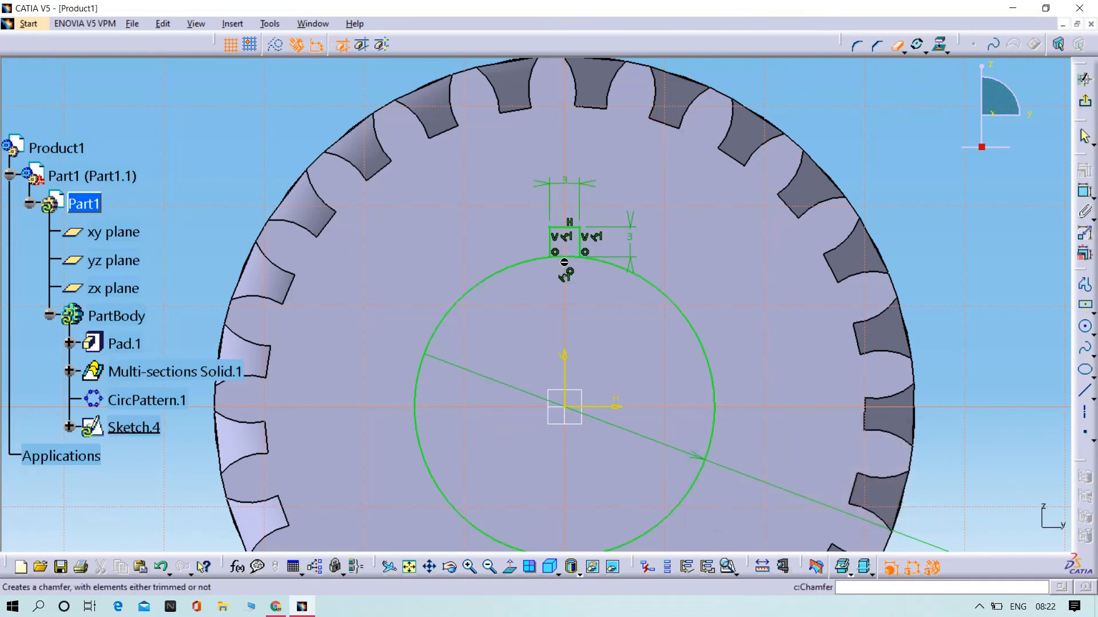
{"action": "left_click", "coordinate": [565, 258]}
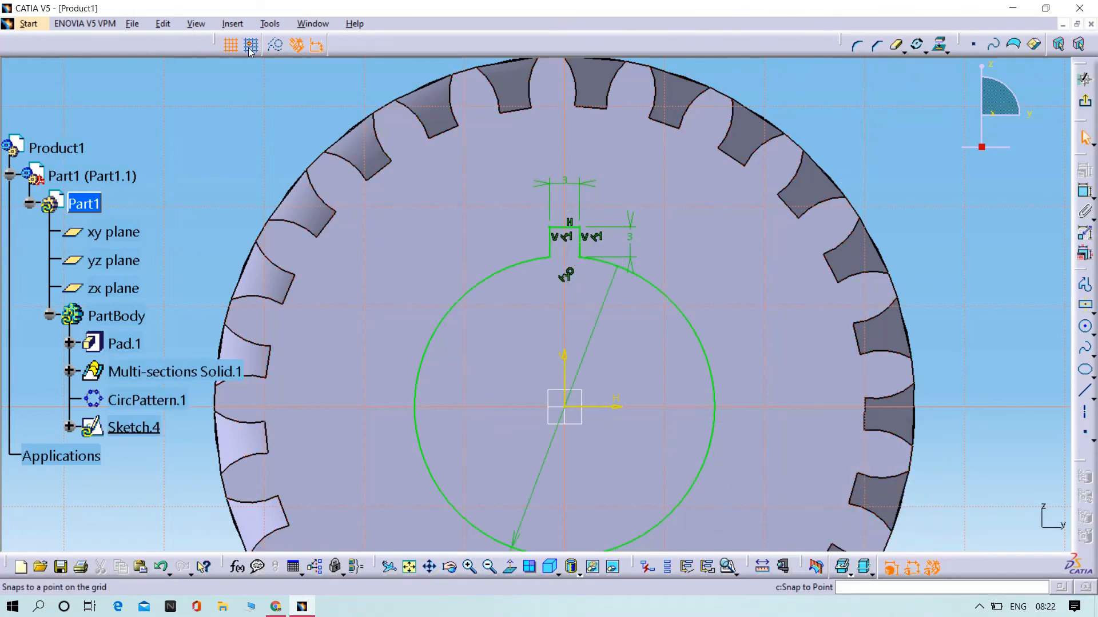
{"action": "left_click", "coordinate": [268, 24]}
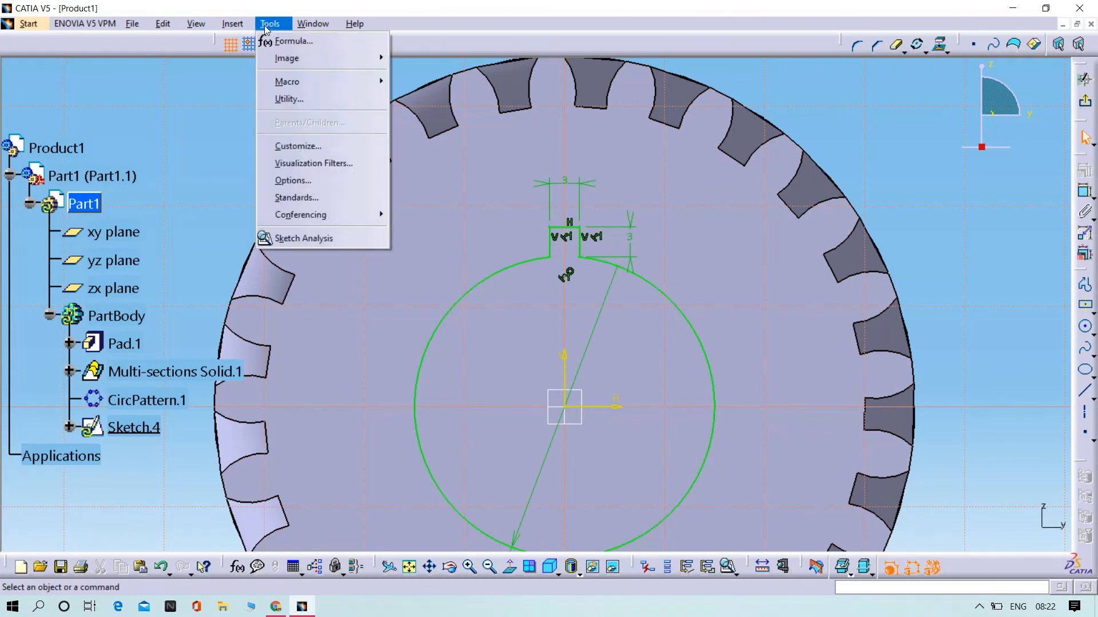
{"action": "left_click", "coordinate": [309, 239]}
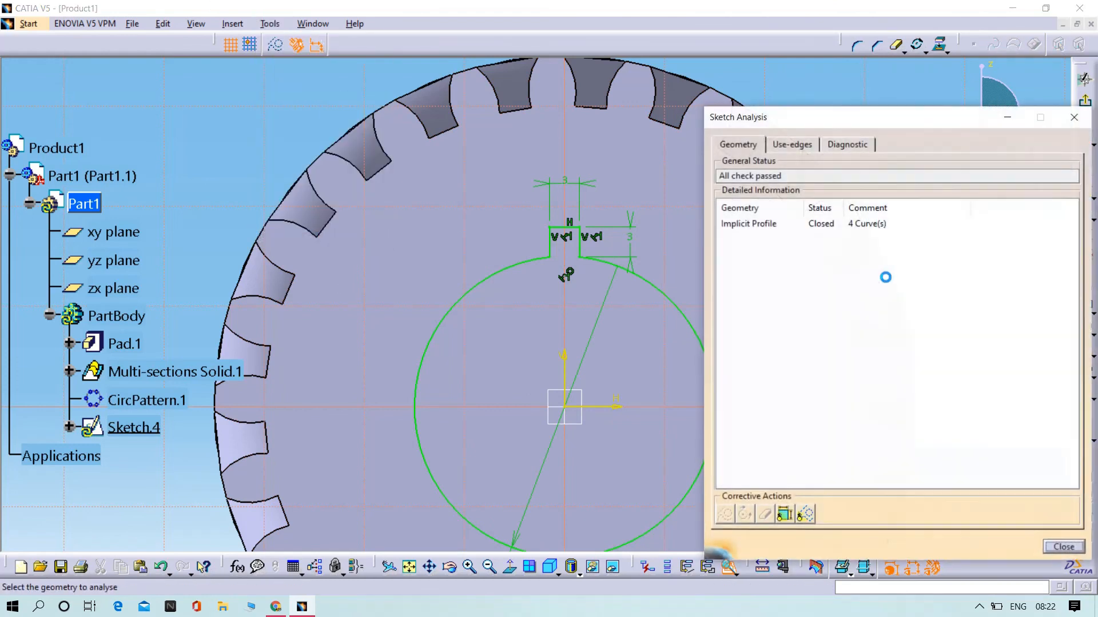
{"action": "left_click", "coordinate": [841, 227]}
{"action": "middle_click_drag", "start_coordinate": [621, 186], "coordinate": [540, 114]}
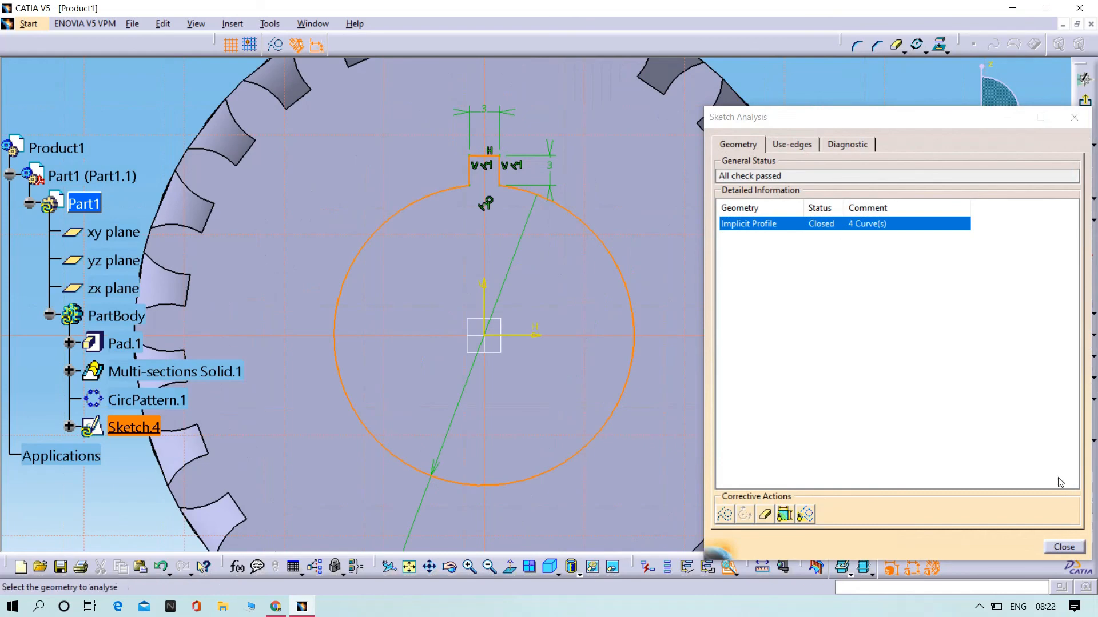
{"action": "left_click", "coordinate": [1063, 549]}
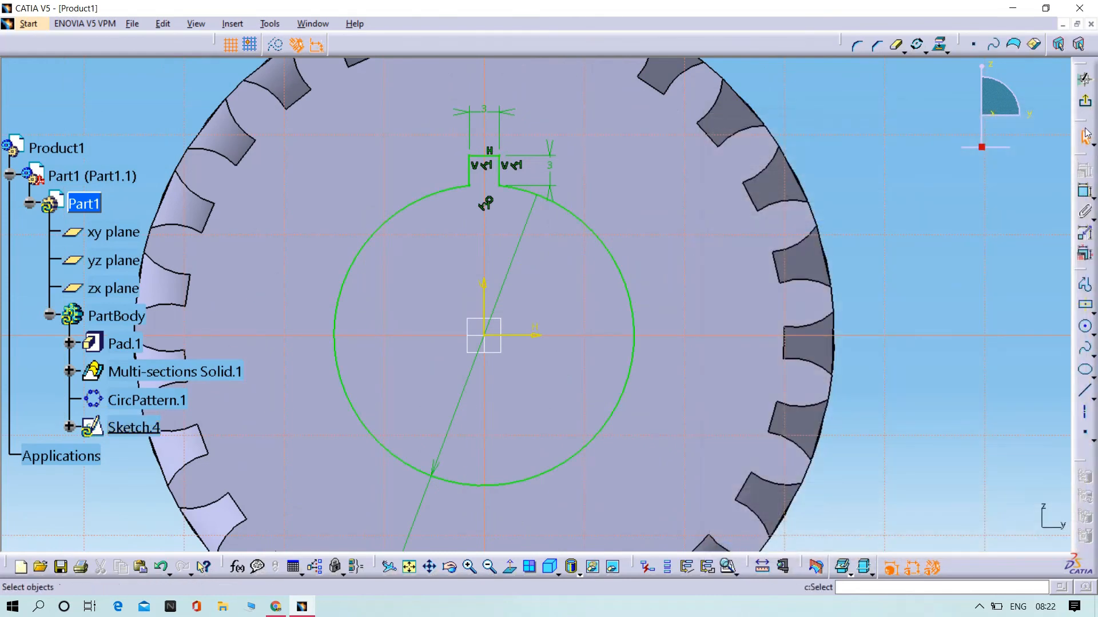
Step: Exit the sketch and cut the bore and keyway profile through the gear with a 35 mm deep Pocket
{"action": "left_click", "coordinate": [1085, 104]}
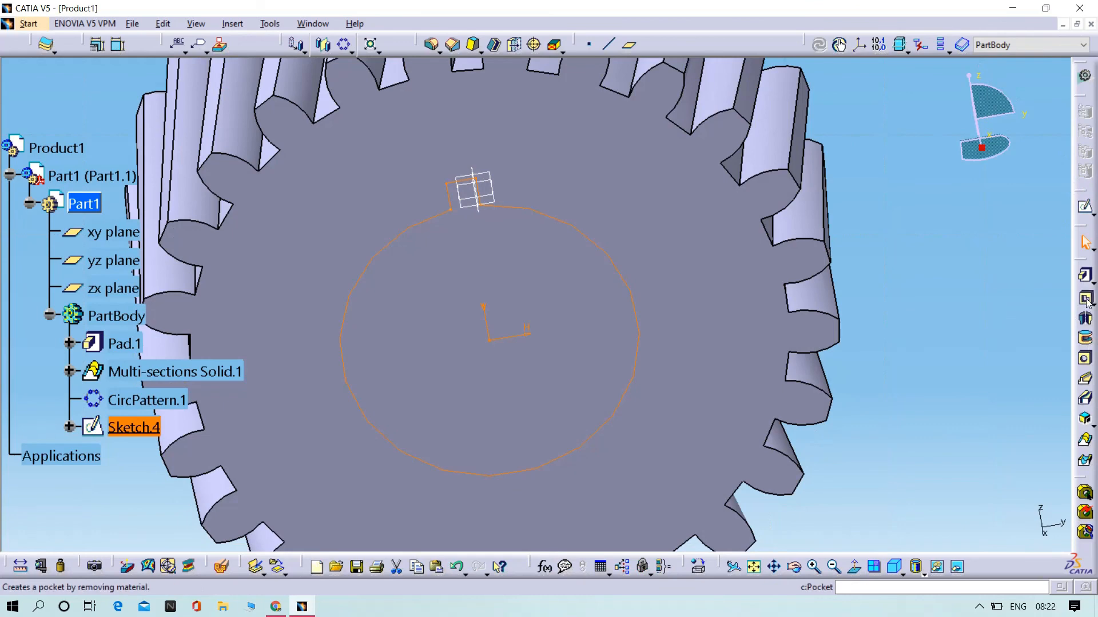
{"action": "left_click", "coordinate": [1085, 299]}
{"action": "middle_click_drag", "start_coordinate": [866, 235], "coordinate": [881, 309]}
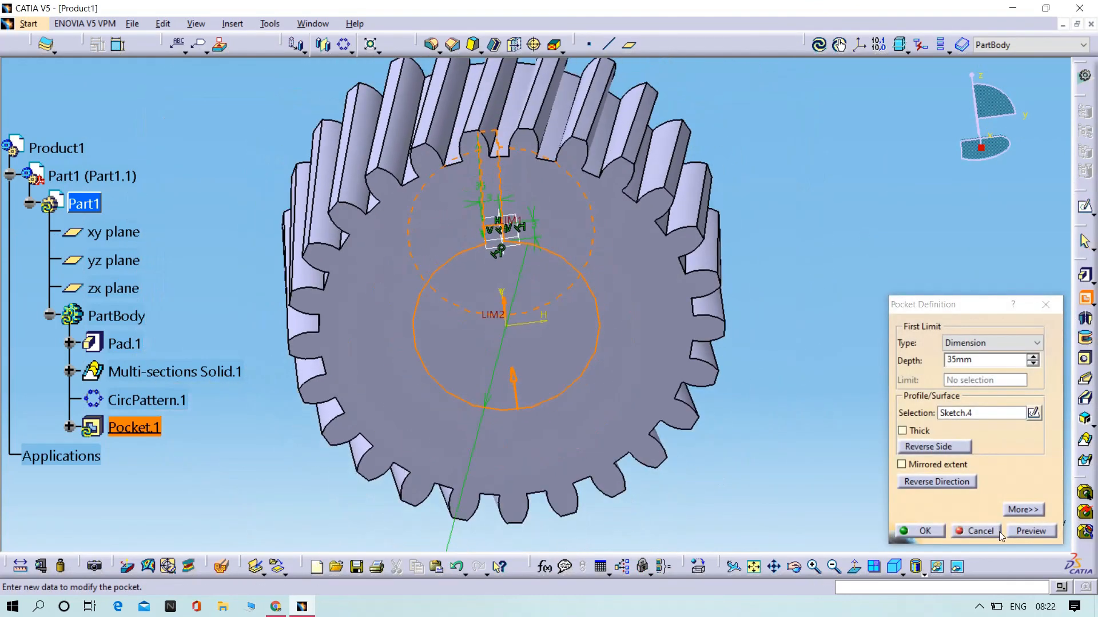
{"action": "left_click", "coordinate": [922, 531]}
{"action": "middle_click_drag", "start_coordinate": [833, 317], "coordinate": [874, 236]}
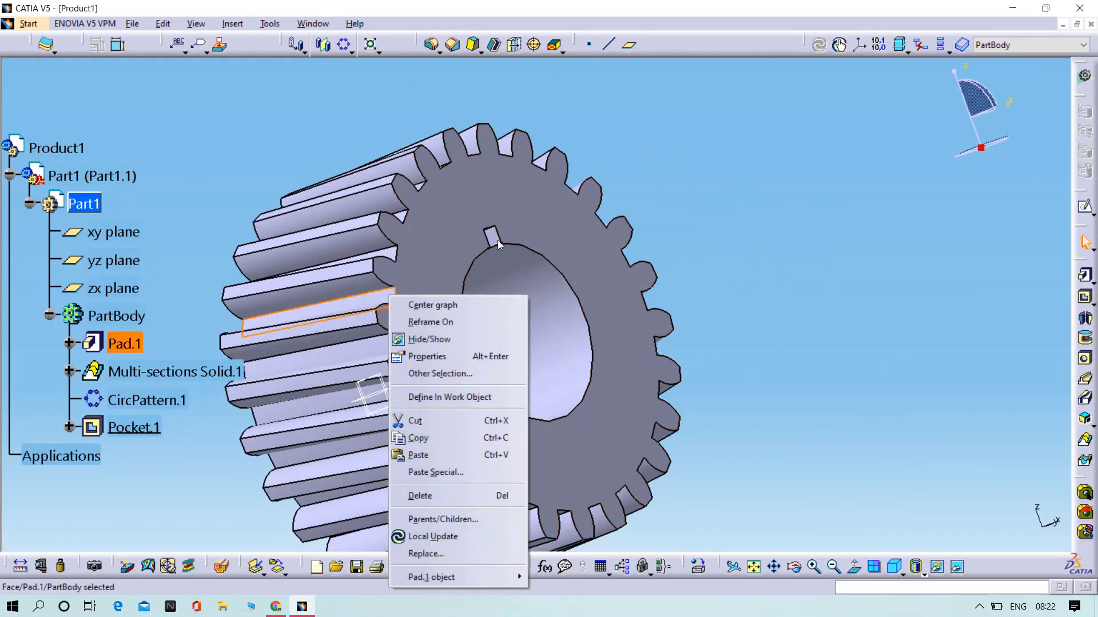
{"action": "left_click", "coordinate": [780, 262]}
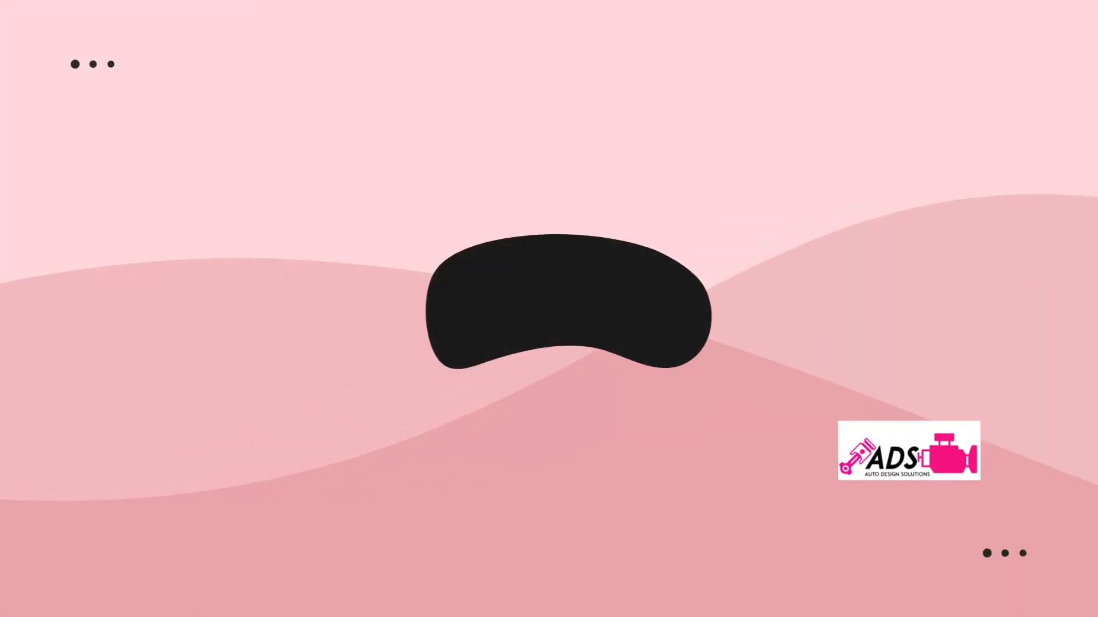